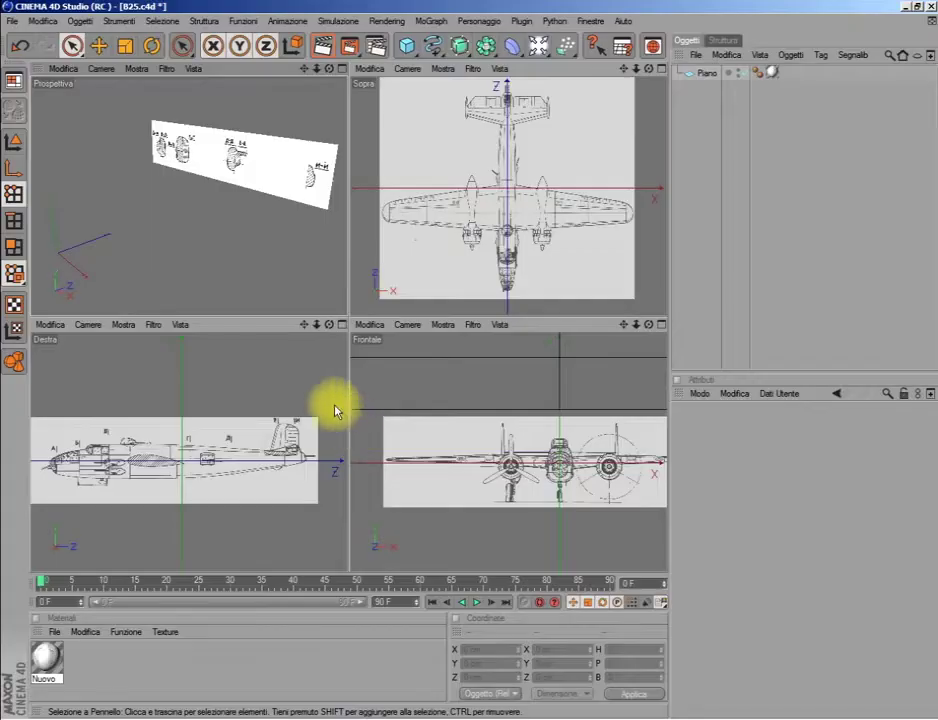
Maximize the front view and set its display to Gouraud Shading to show the blueprint.
{"action": "middle_click", "coordinate": [500, 352]}
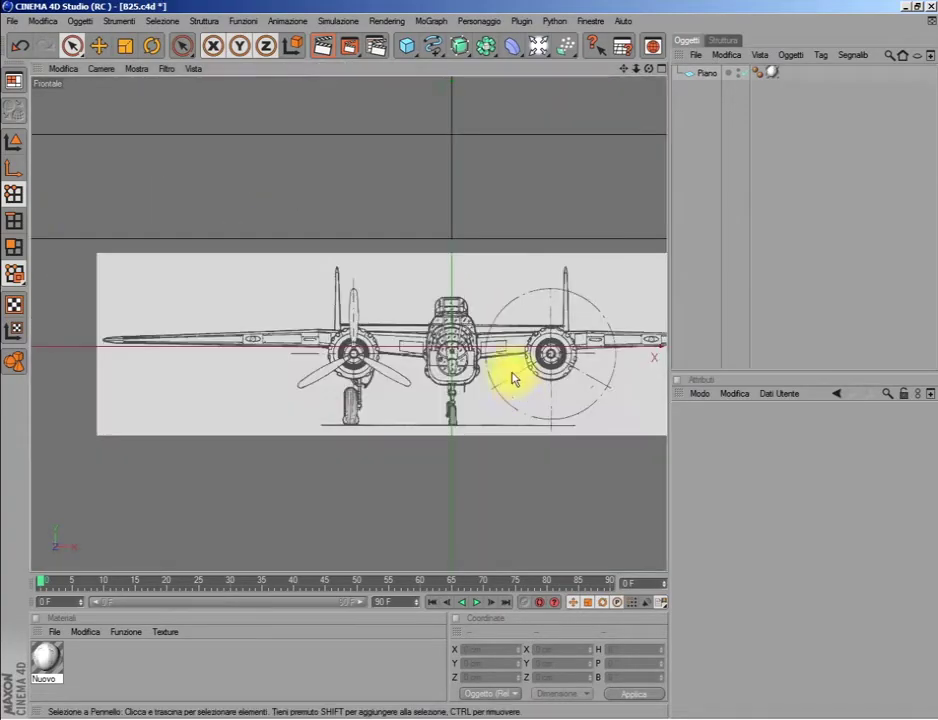
{"action": "left_click_drag", "start_coordinate": [615, 70], "coordinate": [184, 6]}
{"action": "left_click", "coordinate": [125, 68]}
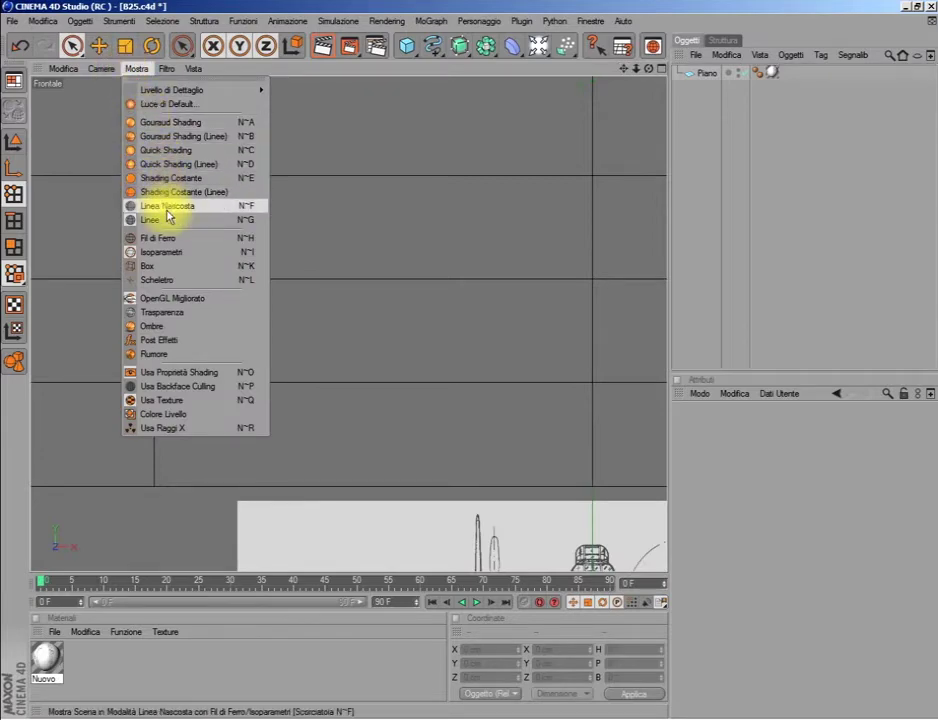
{"action": "left_click", "coordinate": [168, 128]}
Zoom and pan the front view onto the Б-Б cross-section drawing.
{"action": "scroll", "coordinate": [544, 151], "scroll_direction": "down", "scroll_amount": 2}
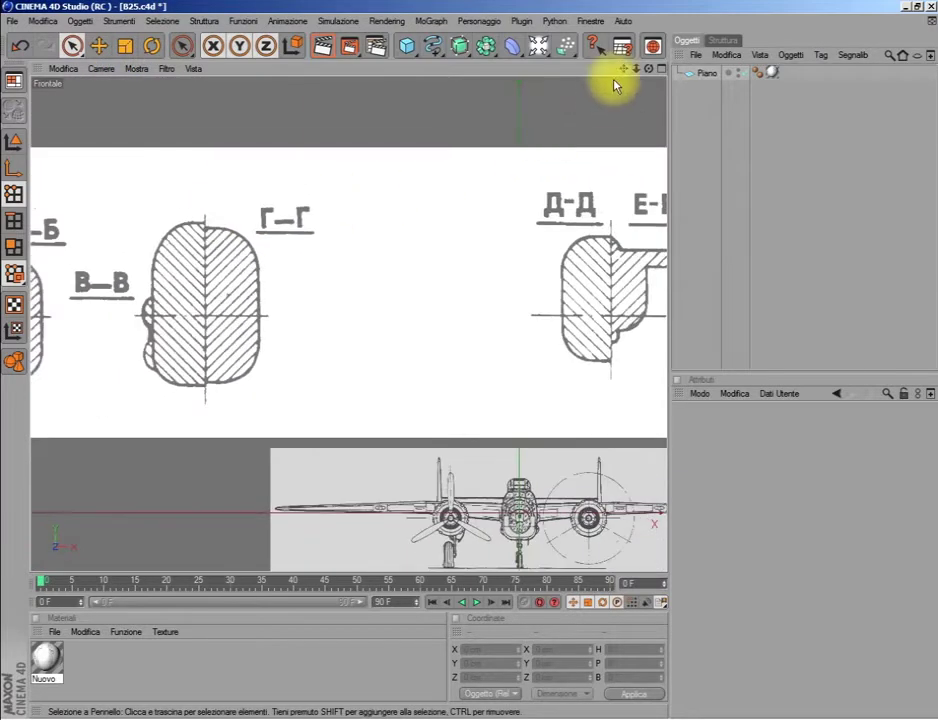
{"action": "left_click_drag", "start_coordinate": [636, 68], "coordinate": [700, 70]}
{"action": "scroll", "coordinate": [519, 209], "scroll_direction": "up", "scroll_amount": 3}
{"action": "scroll", "coordinate": [433, 88], "scroll_direction": "up", "scroll_amount": 2}
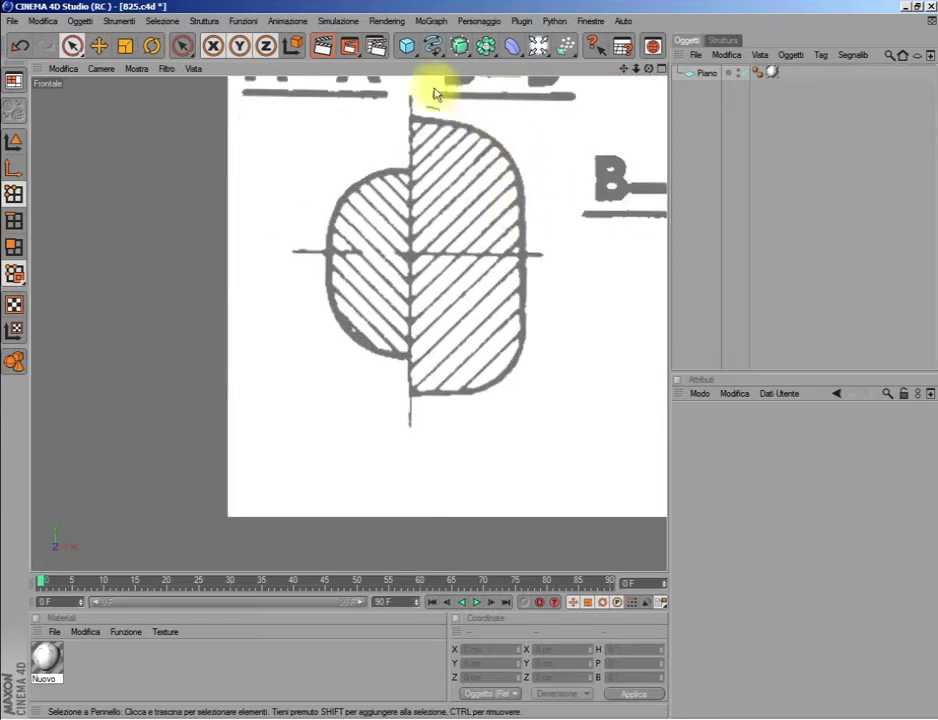
{"action": "left_click_drag", "start_coordinate": [432, 45], "coordinate": [458, 67]}
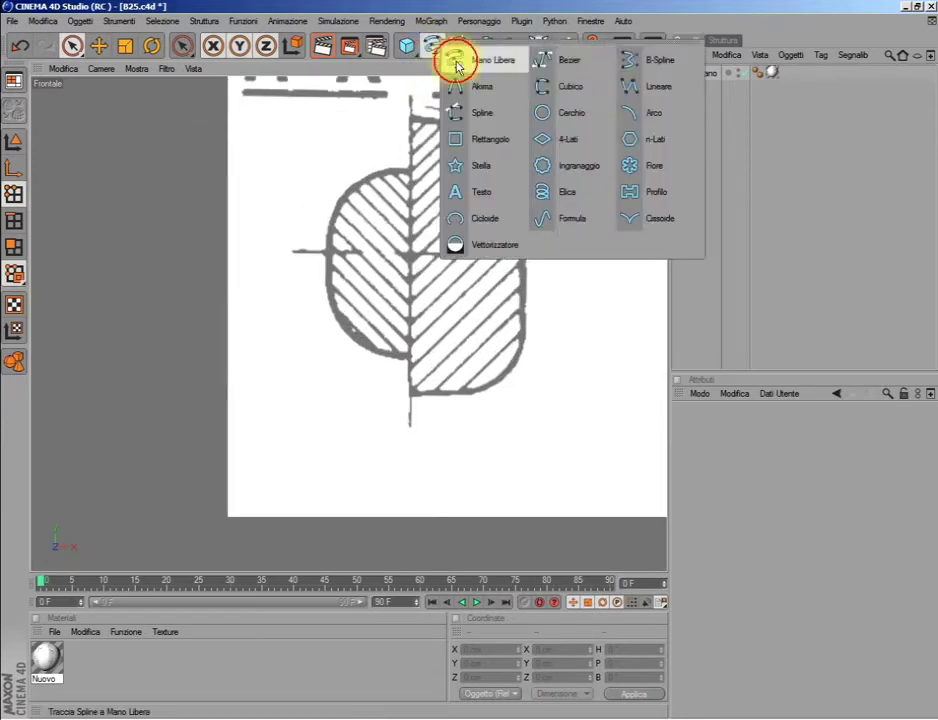
Trace the left half of the Б section outline, top to bottom, with a Linear spline.
{"action": "left_click", "coordinate": [658, 87]}
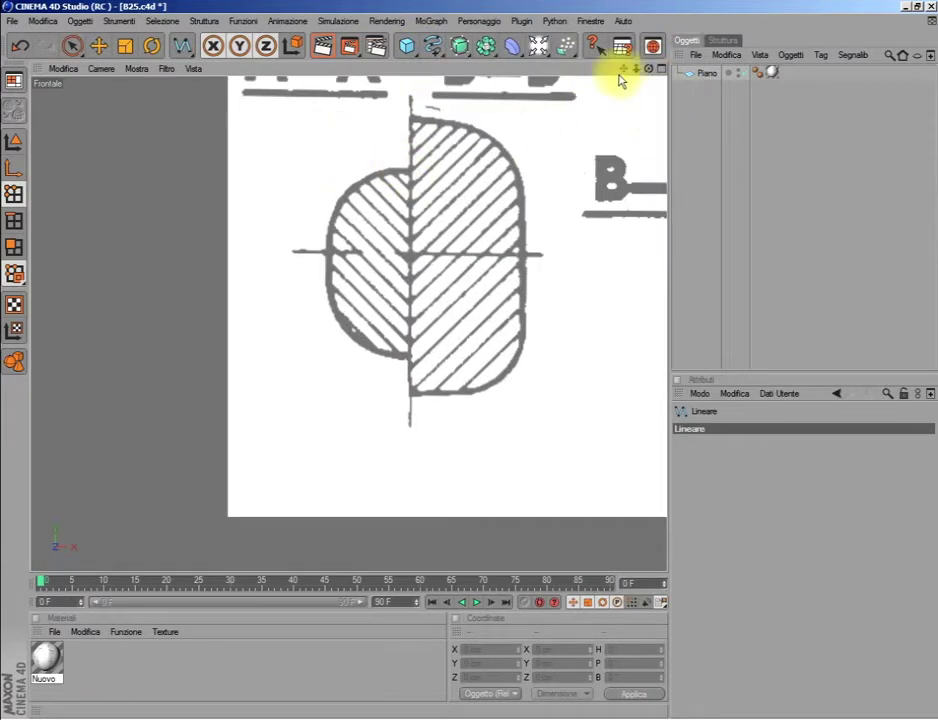
{"action": "left_click_drag", "start_coordinate": [623, 68], "coordinate": [623, 120]}
{"action": "scroll", "coordinate": [509, 209], "scroll_direction": "up", "scroll_amount": 2}
{"action": "scroll", "coordinate": [443, 210], "scroll_direction": "up", "scroll_amount": 1}
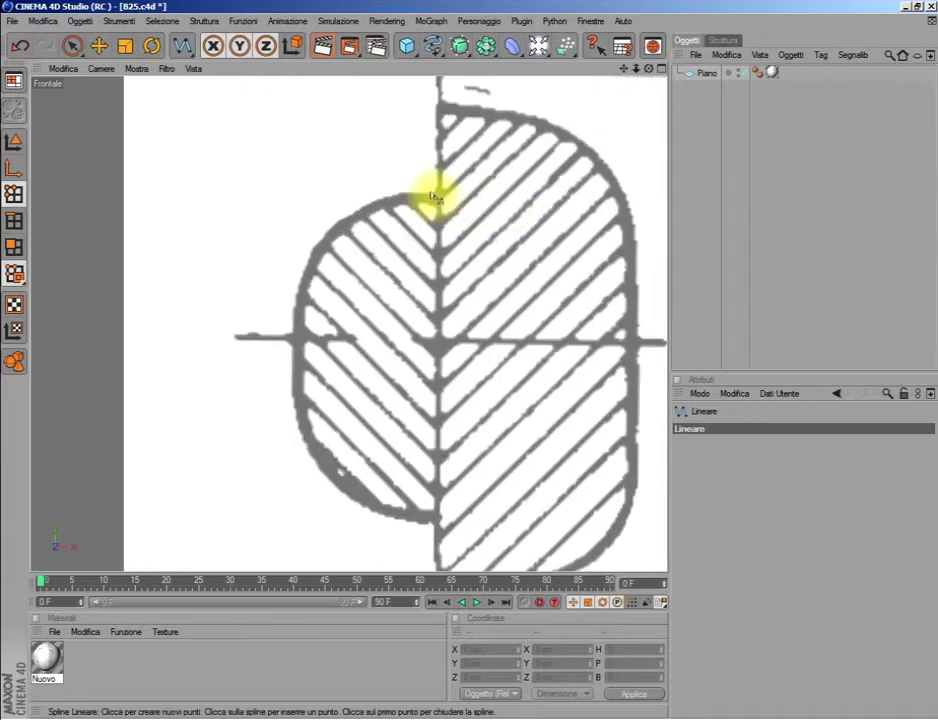
{"action": "left_click", "coordinate": [437, 194]}
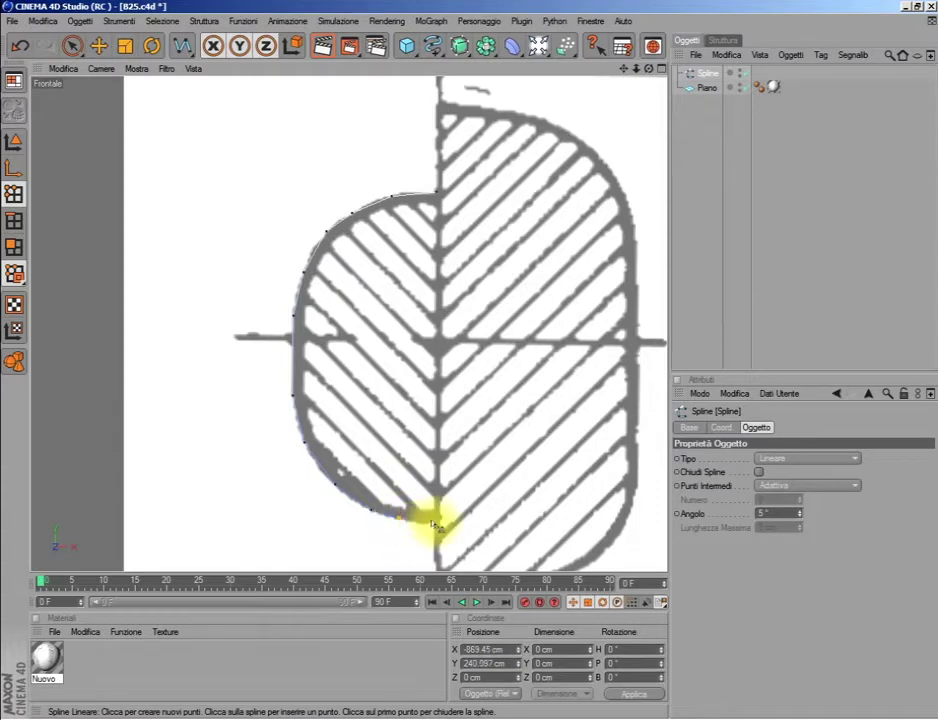
Set the spline's bottom point X position to -853.387 cm.
{"action": "left_click_drag", "start_coordinate": [72, 45], "coordinate": [113, 75]}
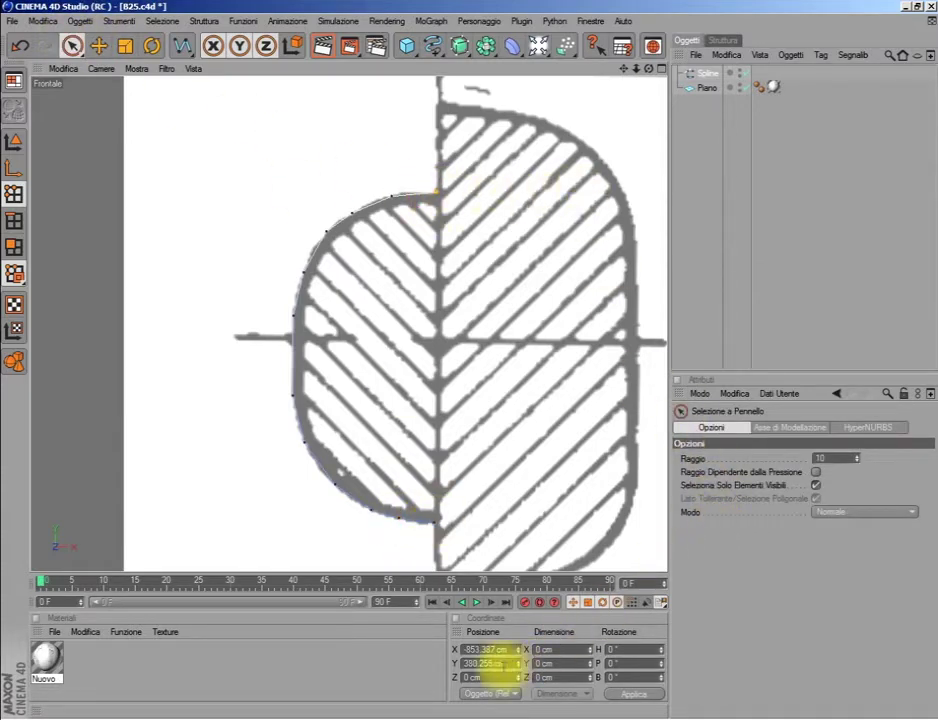
{"action": "left_click", "coordinate": [478, 648]}
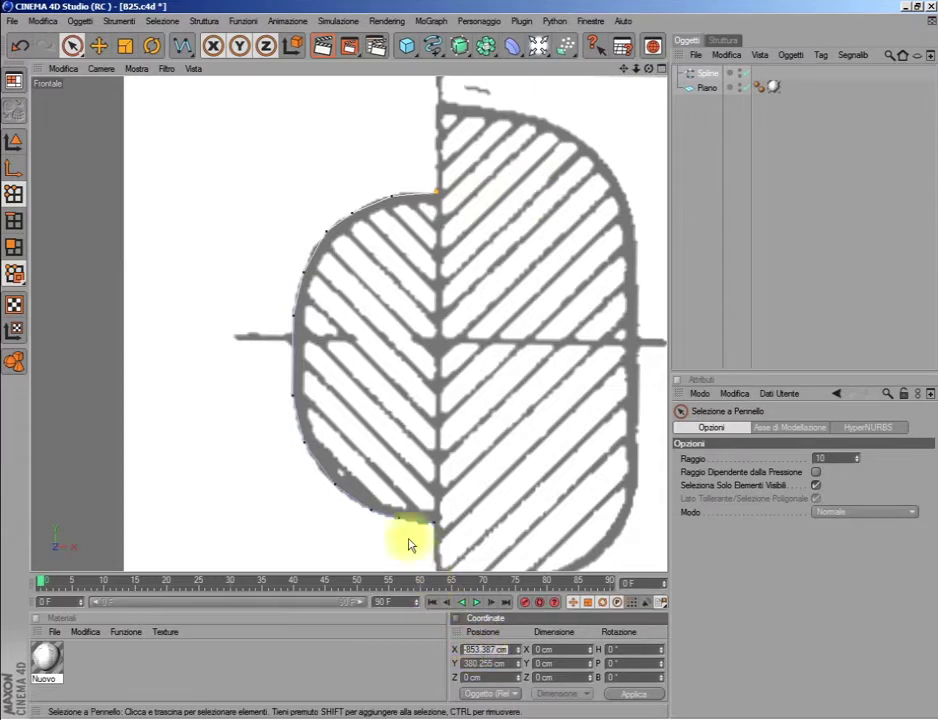
{"action": "left_click", "coordinate": [436, 516]}
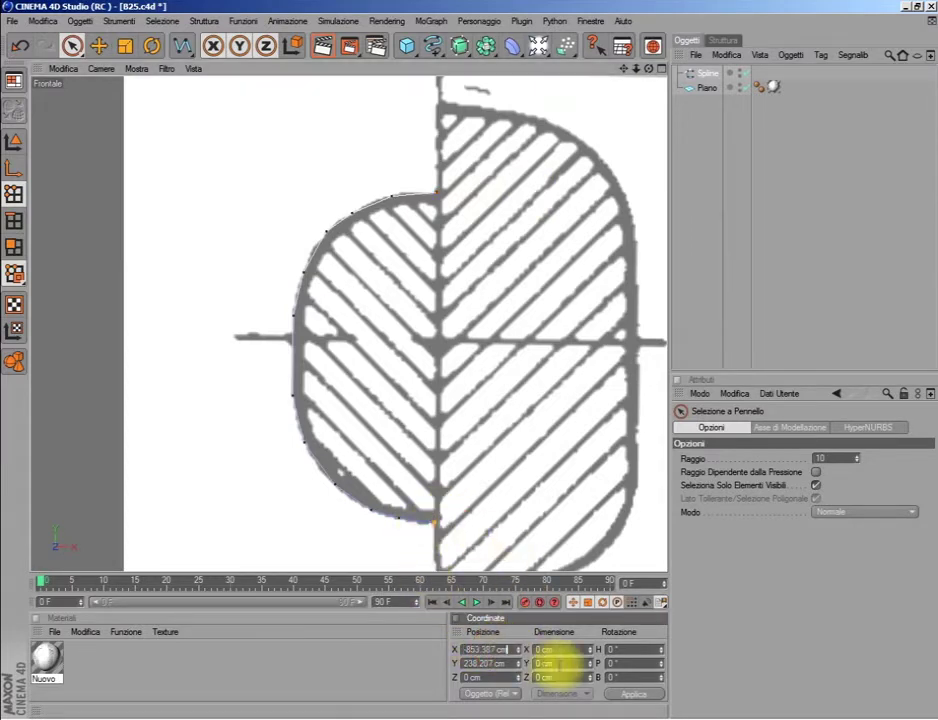
{"action": "left_click", "coordinate": [622, 691]}
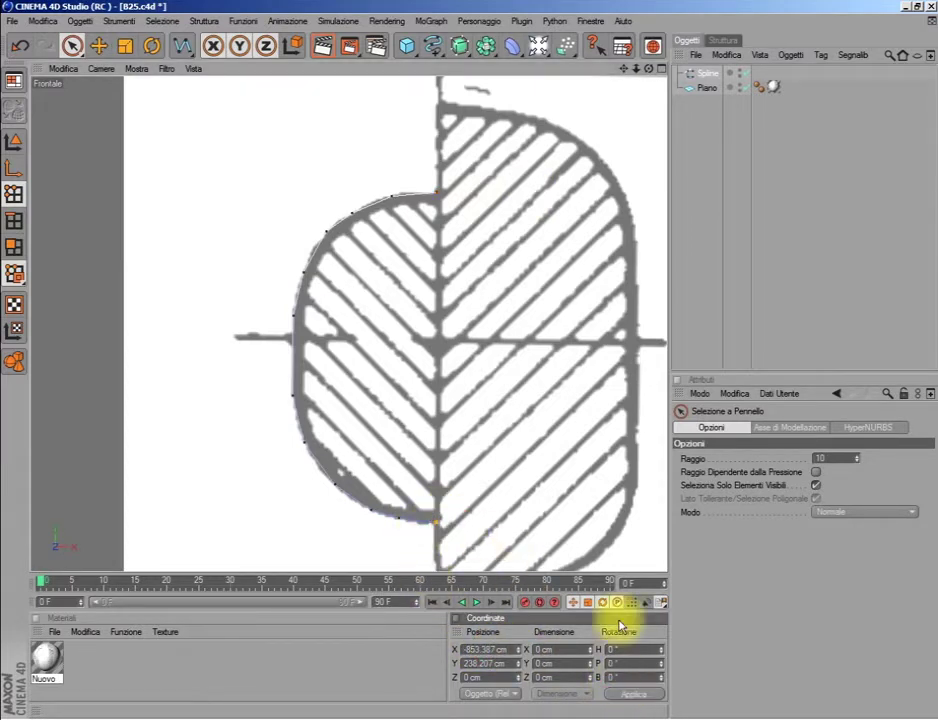
{"action": "left_click", "coordinate": [455, 192]}
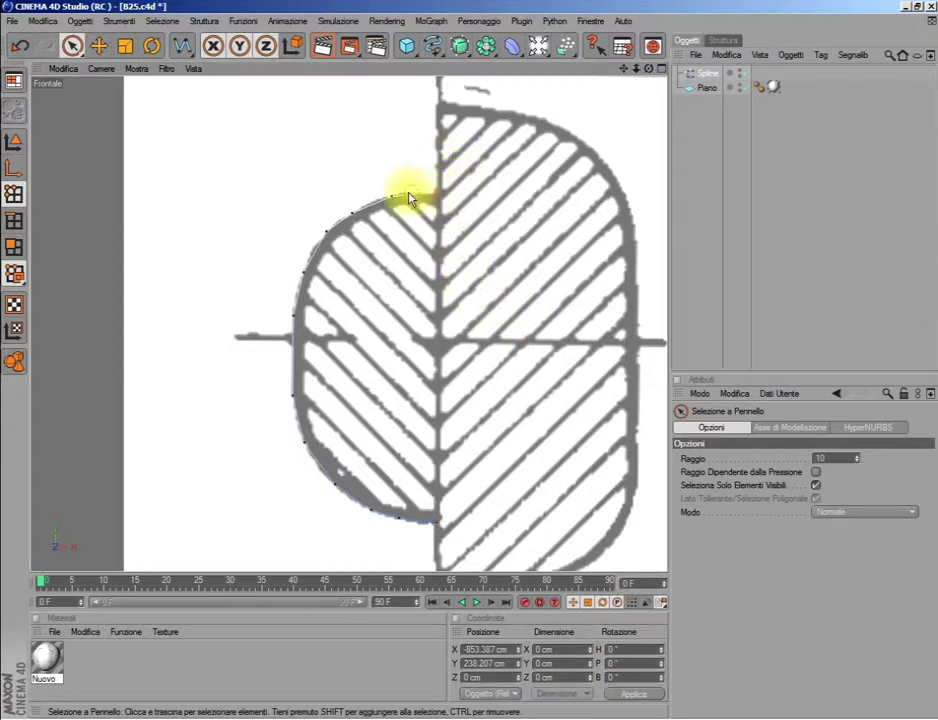
Give the side points soft interpolation and chamfer two mid-side points to about 26 cm.
{"action": "left_click_drag", "start_coordinate": [303, 296], "coordinate": [313, 414]}
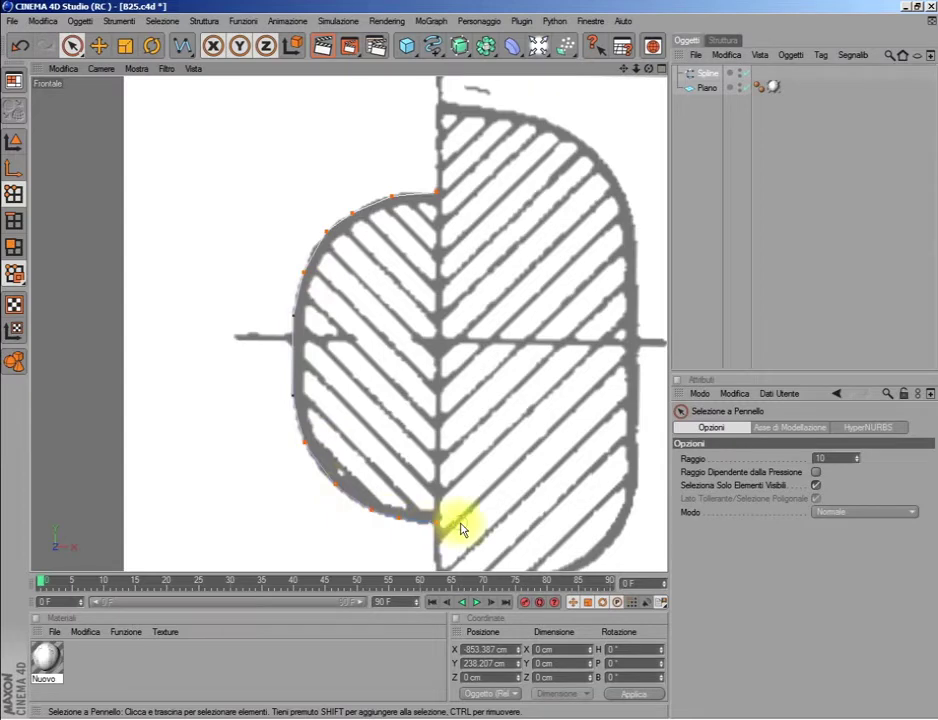
{"action": "left_click_drag", "start_coordinate": [446, 528], "coordinate": [419, 297]}
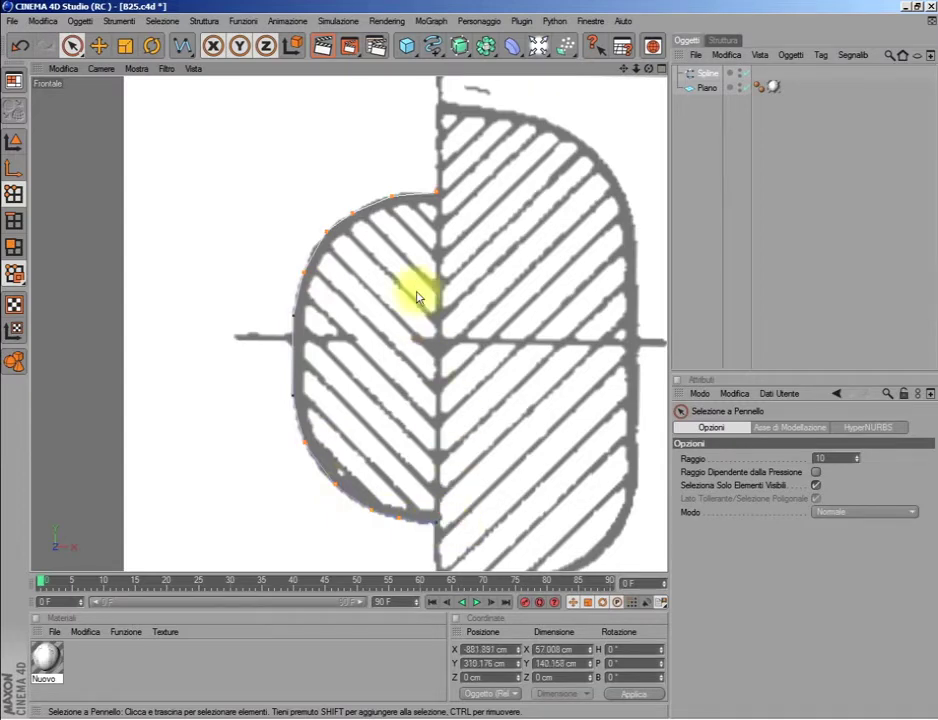
{"action": "right_click", "coordinate": [467, 153]}
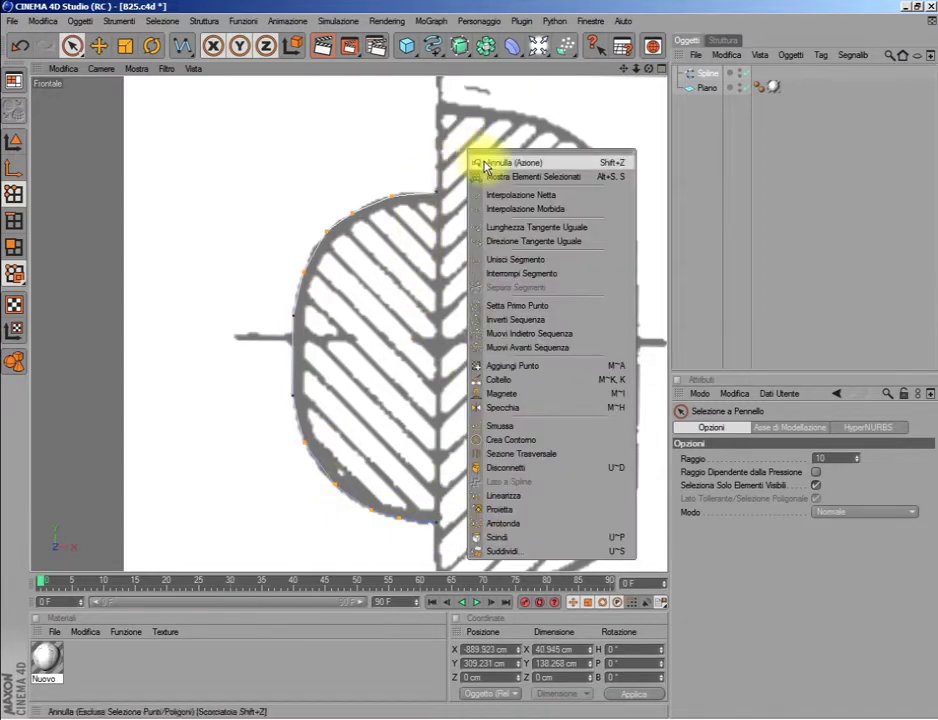
{"action": "left_click", "coordinate": [538, 210]}
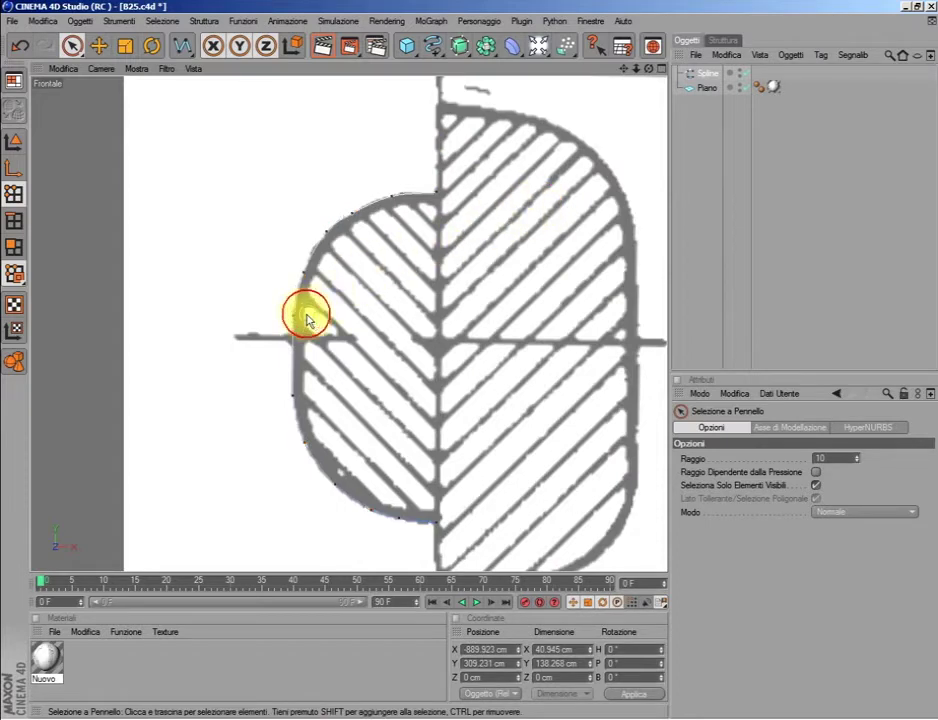
{"action": "right_click", "coordinate": [373, 307]}
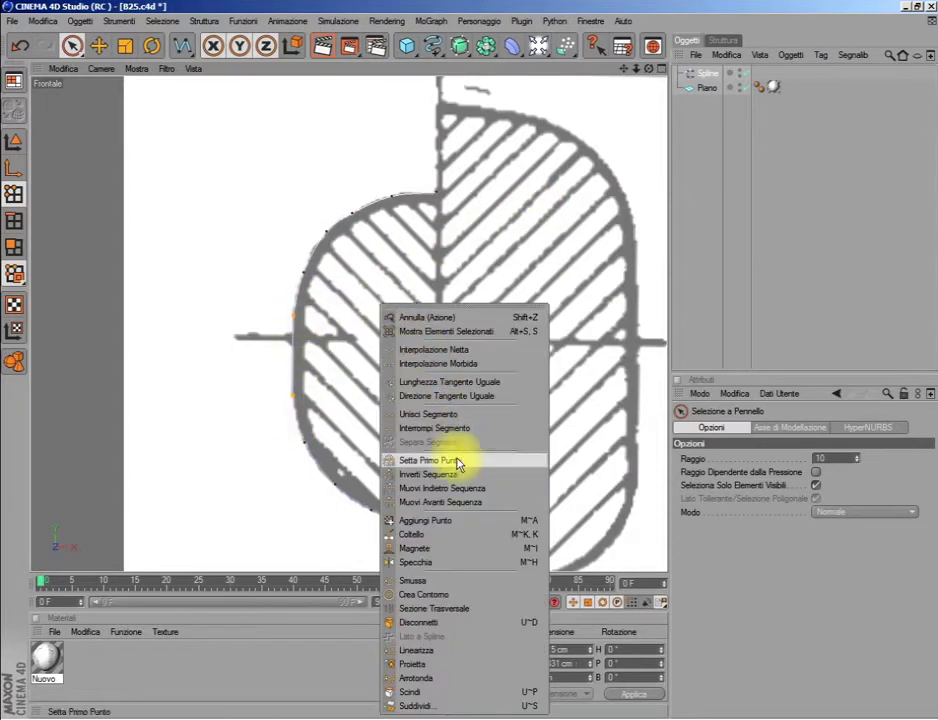
{"action": "left_click", "coordinate": [410, 576]}
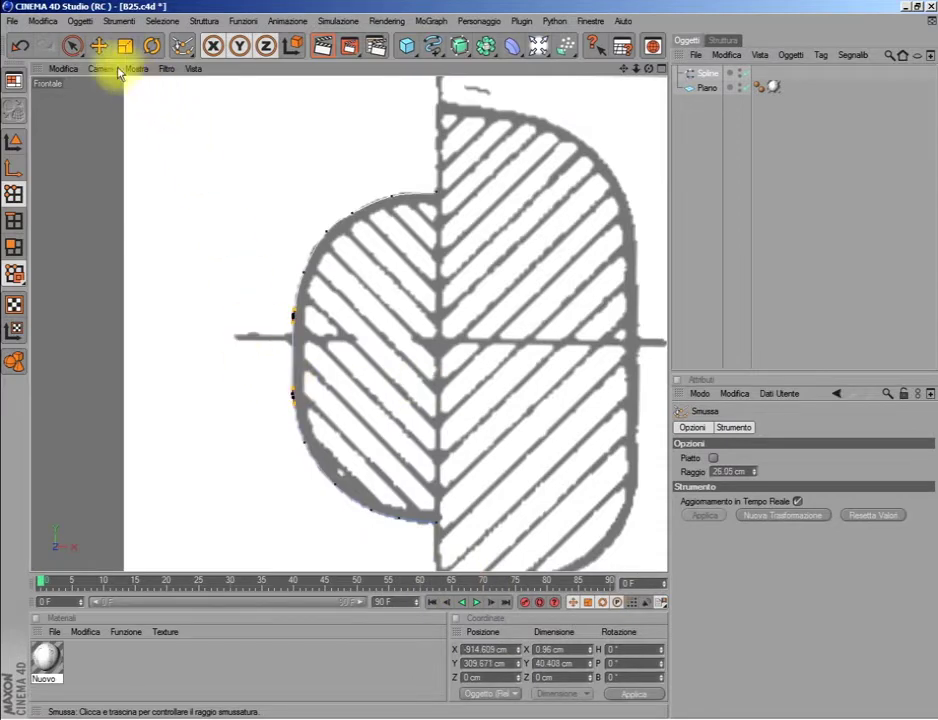
{"action": "left_click", "coordinate": [72, 45]}
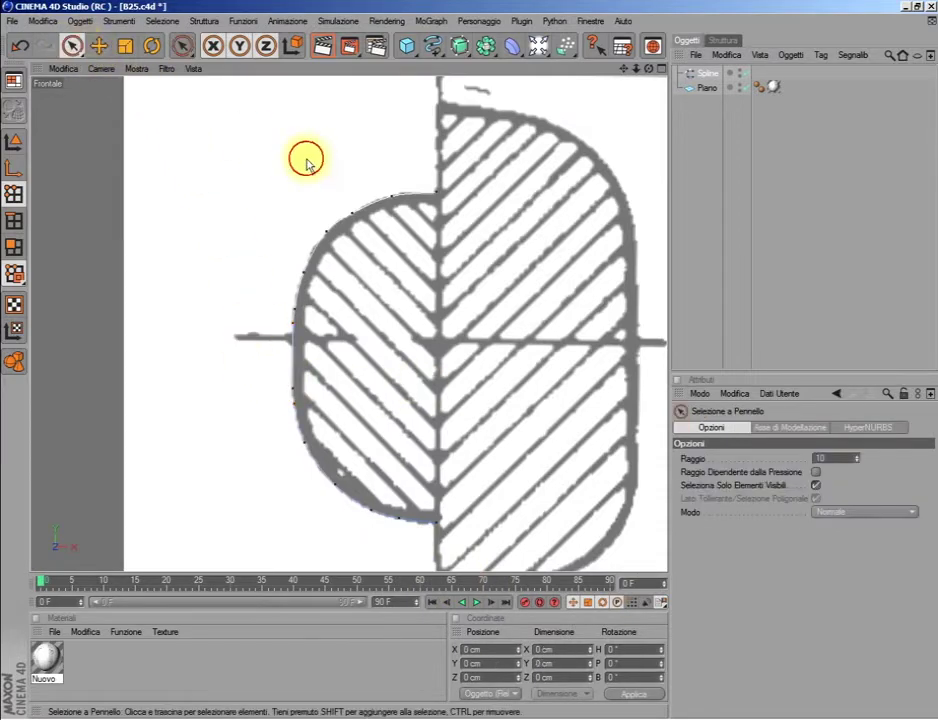
Maximize the perspective view and frame it on the spline.
{"action": "middle_click", "coordinate": [427, 260]}
{"action": "middle_click", "coordinate": [281, 163]}
{"action": "scroll", "coordinate": [420, 163], "scroll_direction": "down", "scroll_amount": 3}
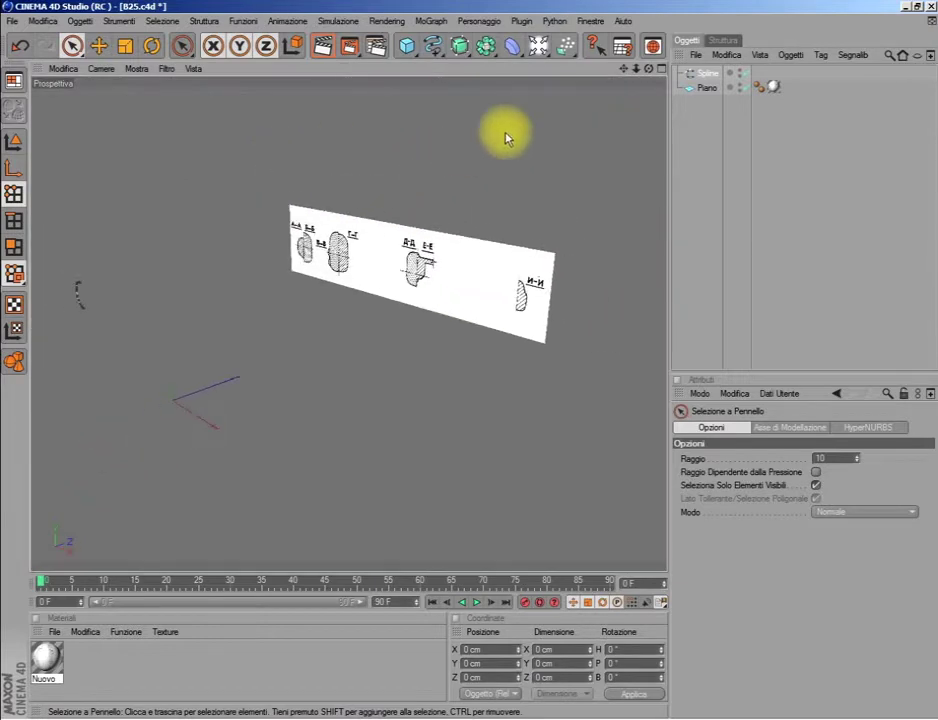
{"action": "mouse_move", "coordinate": [628, 69]}
{"action": "left_mouse_down"}
{"action": "mouse_move", "coordinate": [481, 198]}
{"action": "mouse_move", "coordinate": [473, 218]}
{"action": "left_mouse_up"}
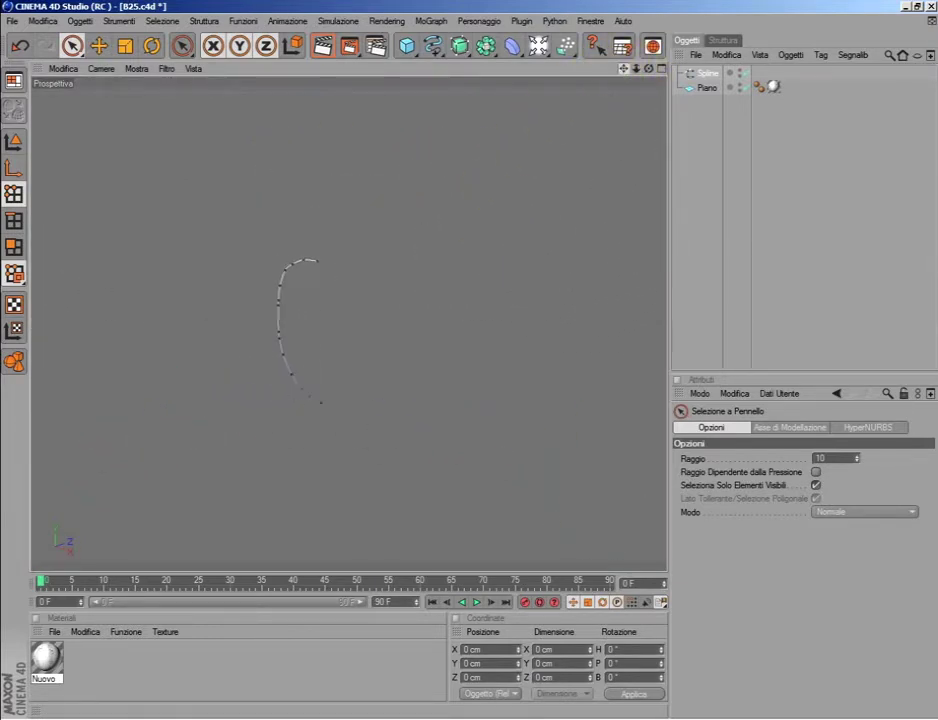
Extrude the spline 20 cm with an Extrude NURBS and make it editable.
{"action": "left_click_drag", "start_coordinate": [459, 45], "coordinate": [620, 65]}
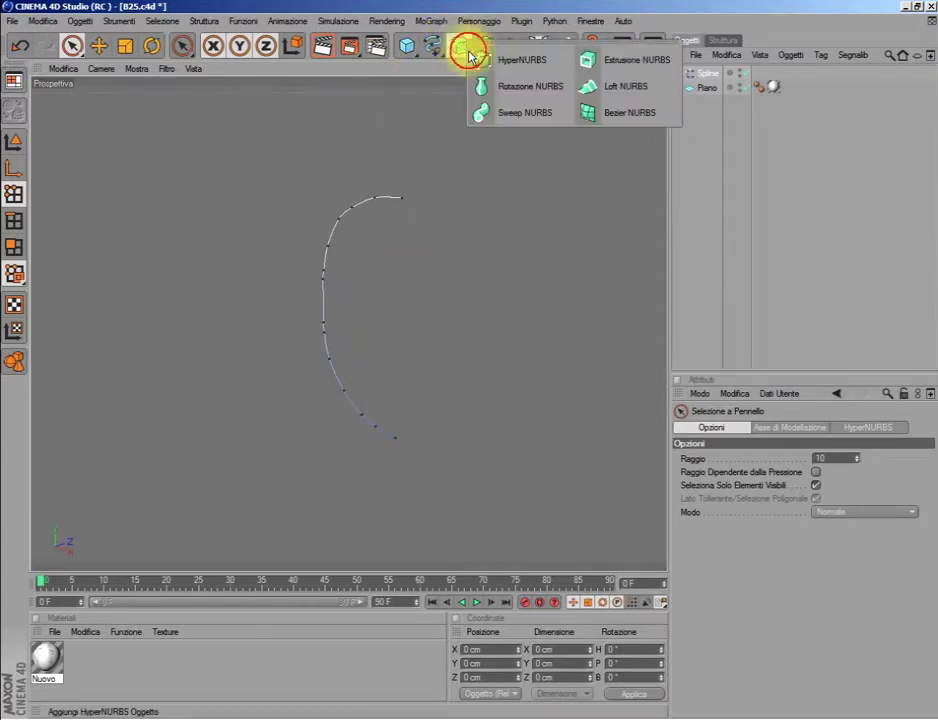
{"action": "left_click_drag", "start_coordinate": [692, 97], "coordinate": [708, 79]}
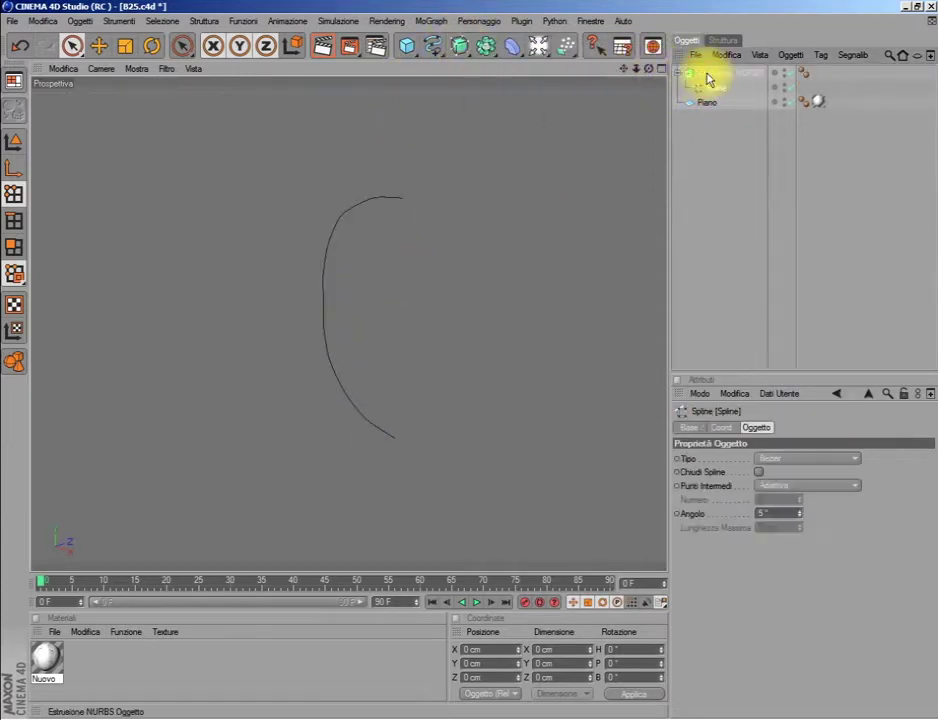
{"action": "left_click", "coordinate": [708, 80]}
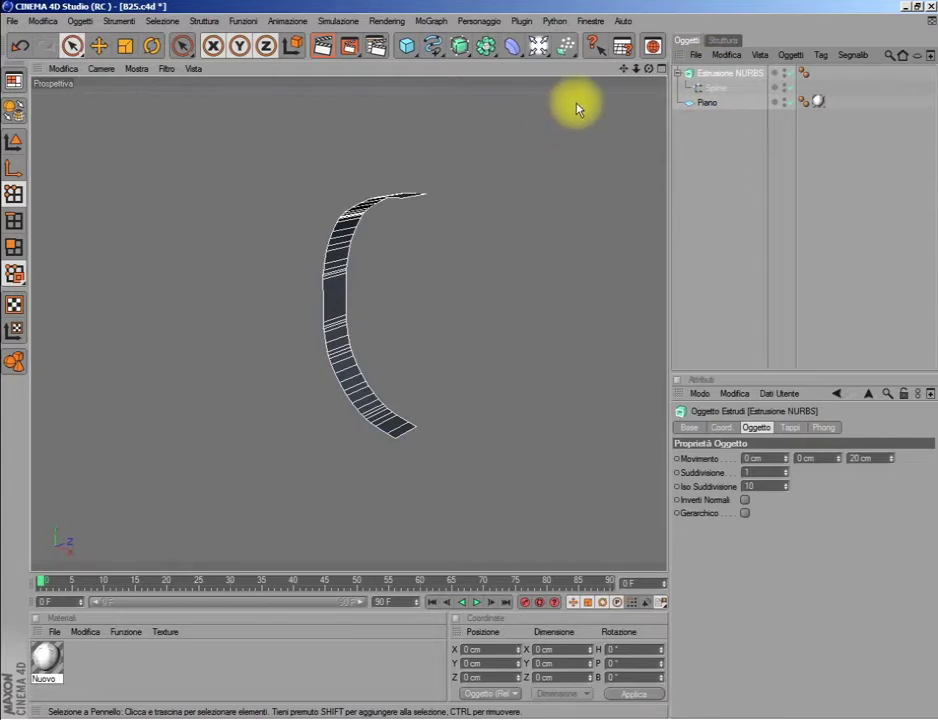
{"action": "left_click", "coordinate": [12, 113]}
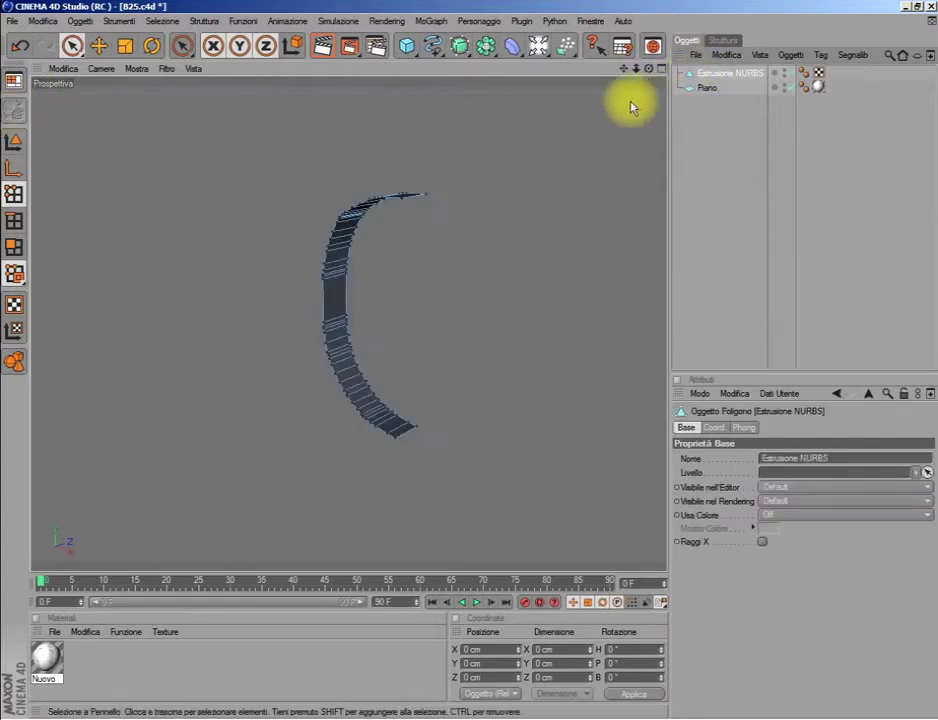
{"action": "left_click", "coordinate": [14, 80]}
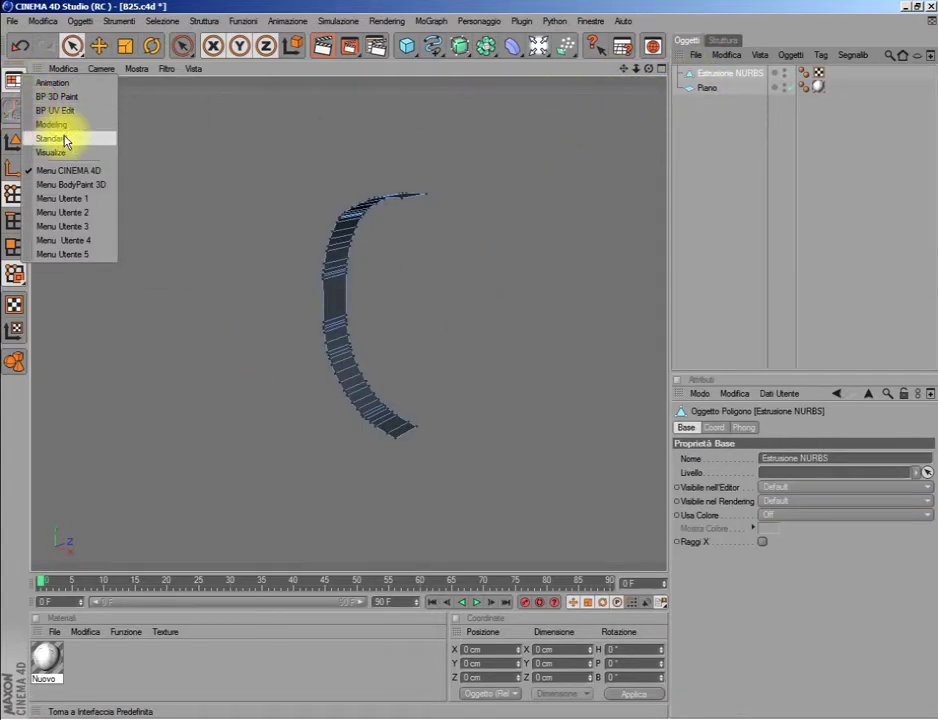
Switch the interface to the Modeling layout and activate the Mirror tool.
{"action": "left_click", "coordinate": [65, 142]}
{"action": "left_click", "coordinate": [14, 80]}
{"action": "left_click", "coordinate": [40, 124]}
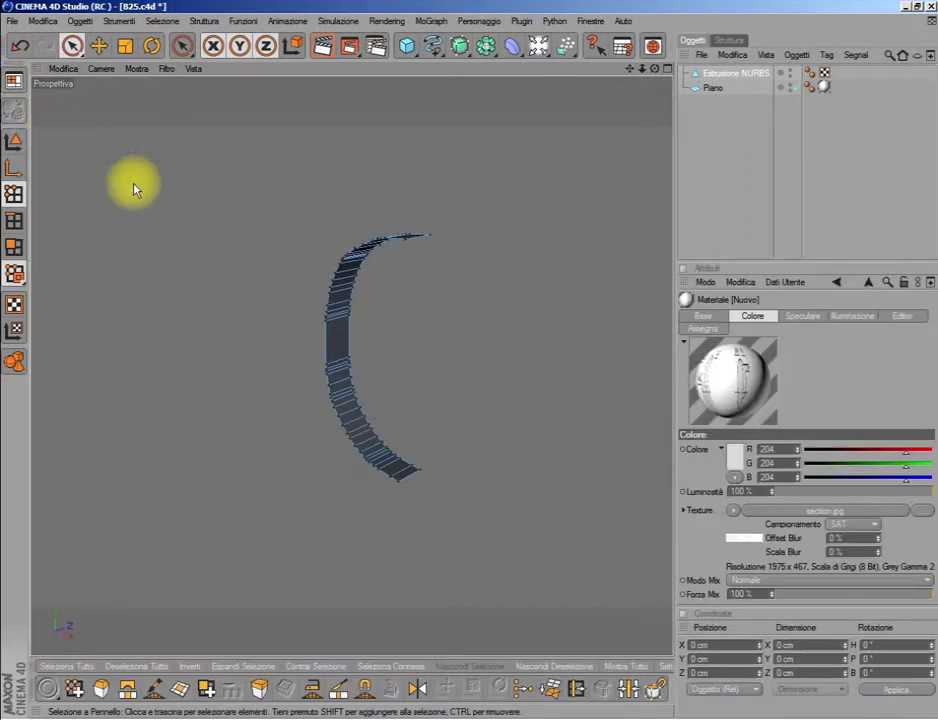
{"action": "left_click", "coordinate": [417, 688]}
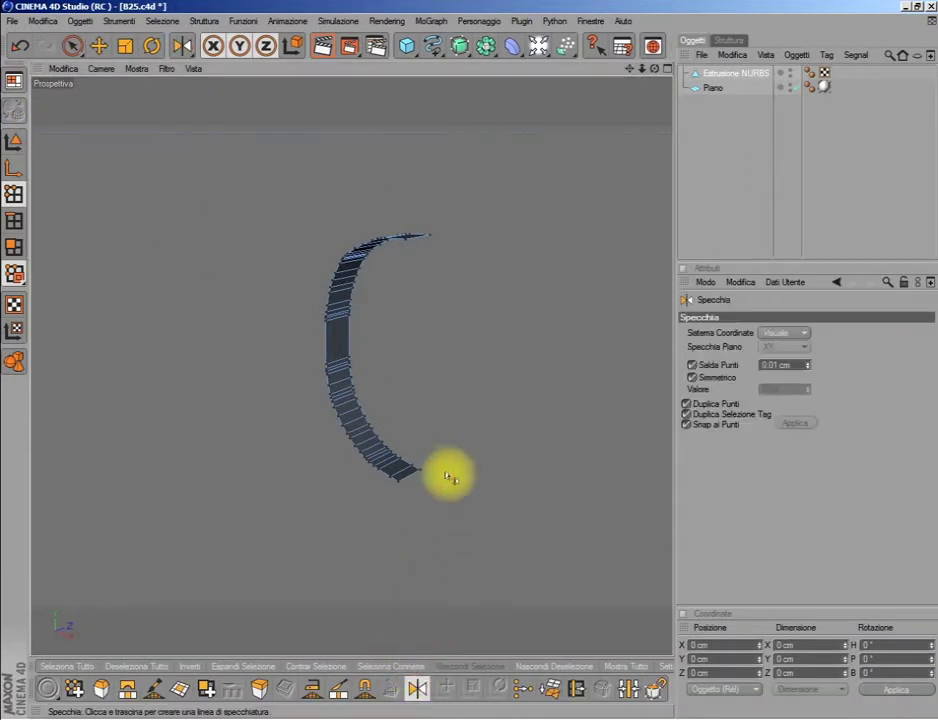
Undo the mirror attempt and set Mirror to Object coordinates on the XY plane.
{"action": "left_click", "coordinate": [20, 46]}
{"action": "left_click", "coordinate": [786, 332]}
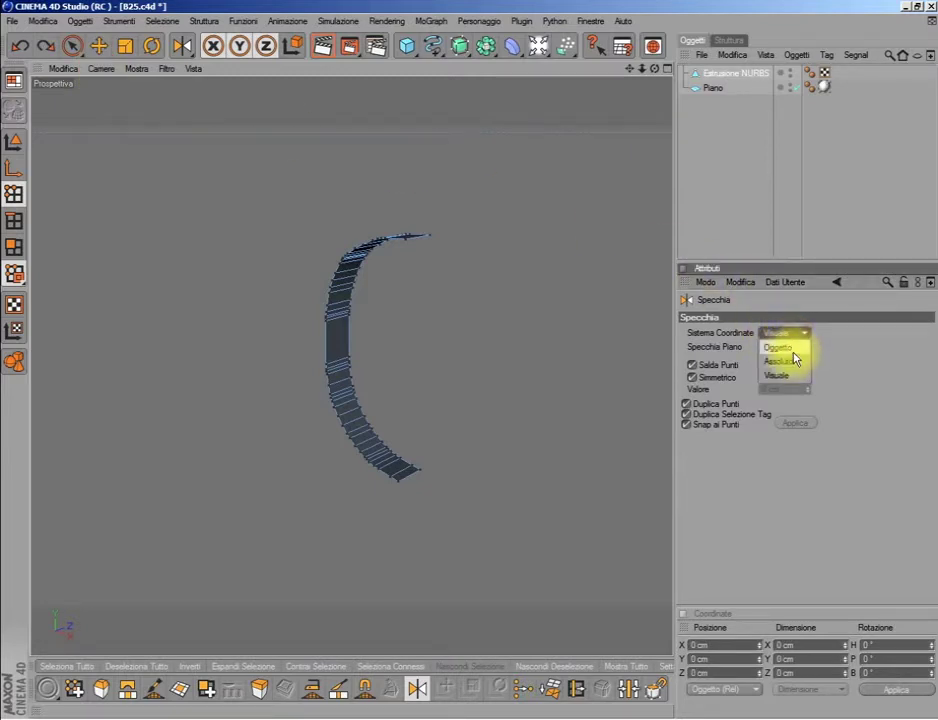
{"action": "left_click", "coordinate": [794, 350]}
{"action": "left_click", "coordinate": [791, 348]}
{"action": "left_click", "coordinate": [796, 358]}
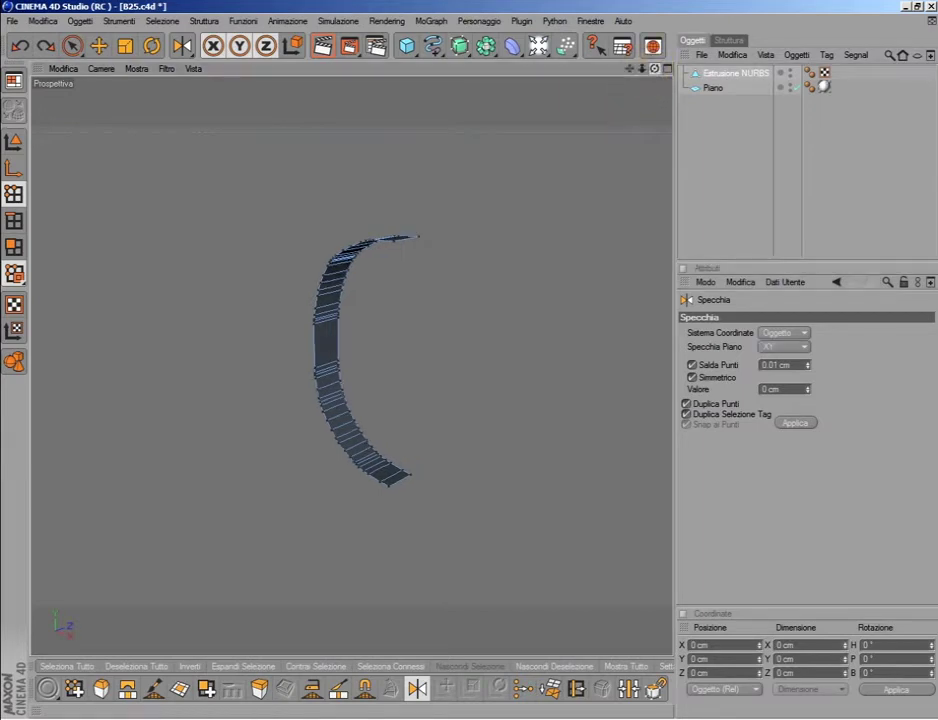
{"action": "left_click_drag", "start_coordinate": [641, 68], "coordinate": [583, 232]}
Box-select all the arc polygons of the Extrude NURBS object.
{"action": "left_click", "coordinate": [712, 74]}
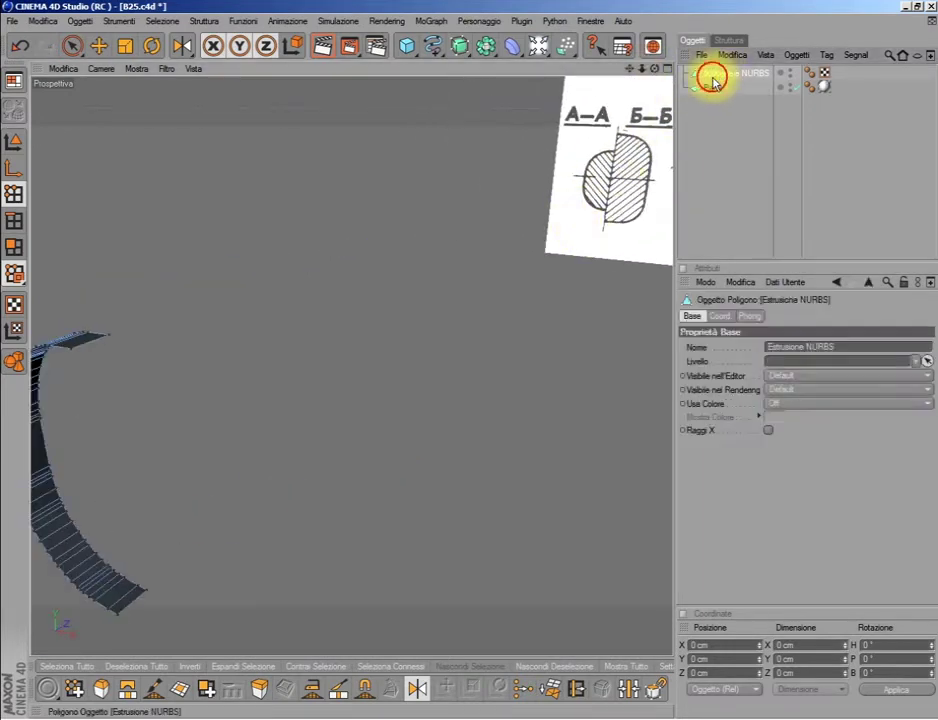
{"action": "left_click", "coordinate": [72, 45]}
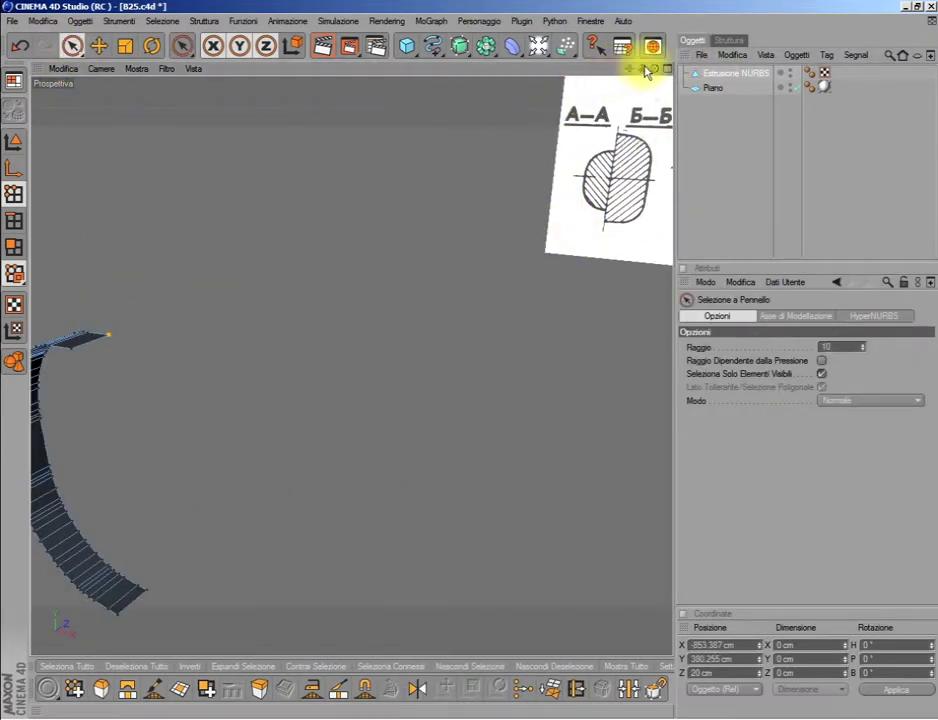
{"action": "left_click_drag", "start_coordinate": [652, 70], "coordinate": [613, 195]}
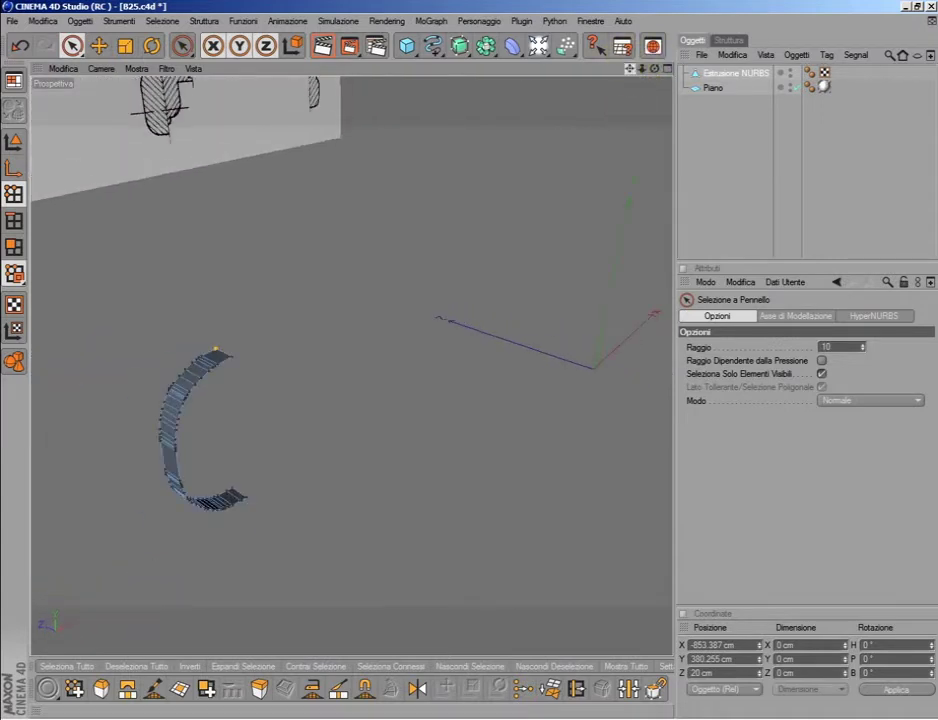
{"action": "left_click_drag", "start_coordinate": [641, 70], "coordinate": [549, 170]}
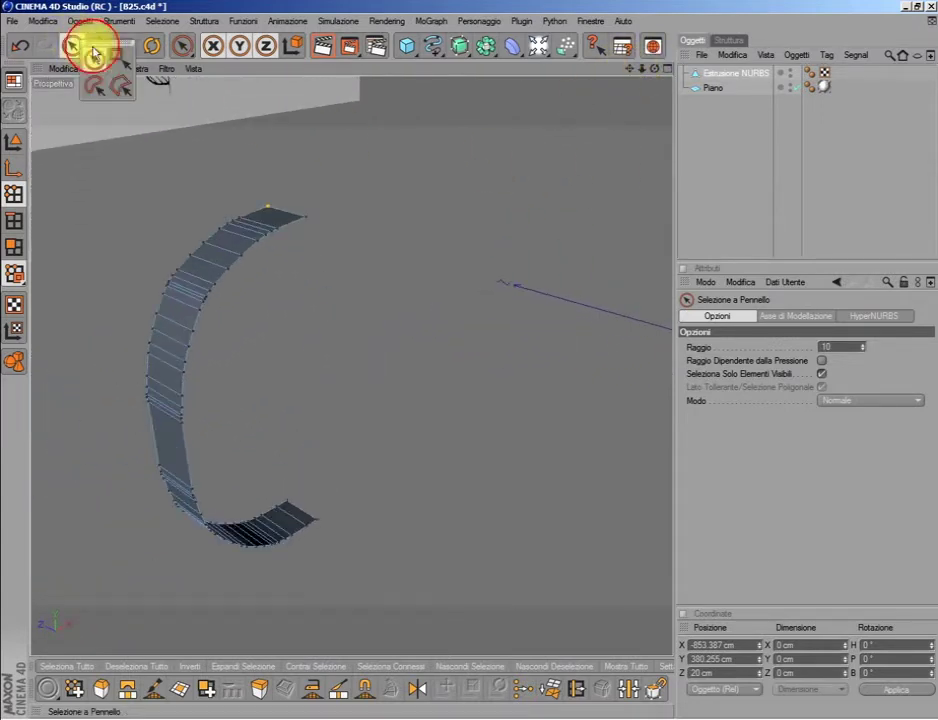
{"action": "left_click_drag", "start_coordinate": [72, 46], "coordinate": [72, 80]}
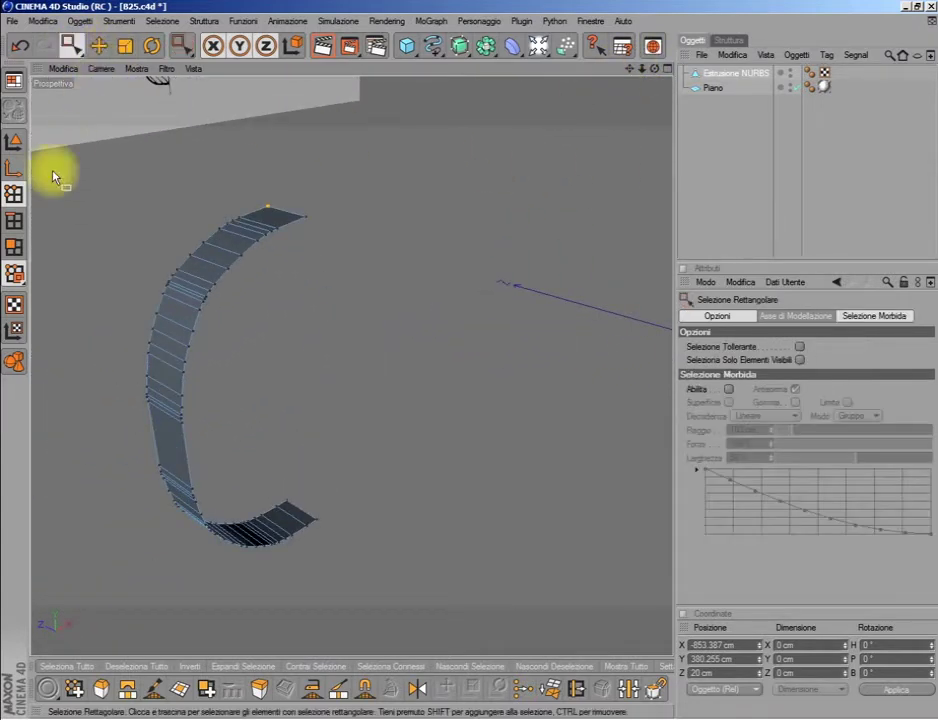
{"action": "left_click_drag", "start_coordinate": [70, 145], "coordinate": [377, 577]}
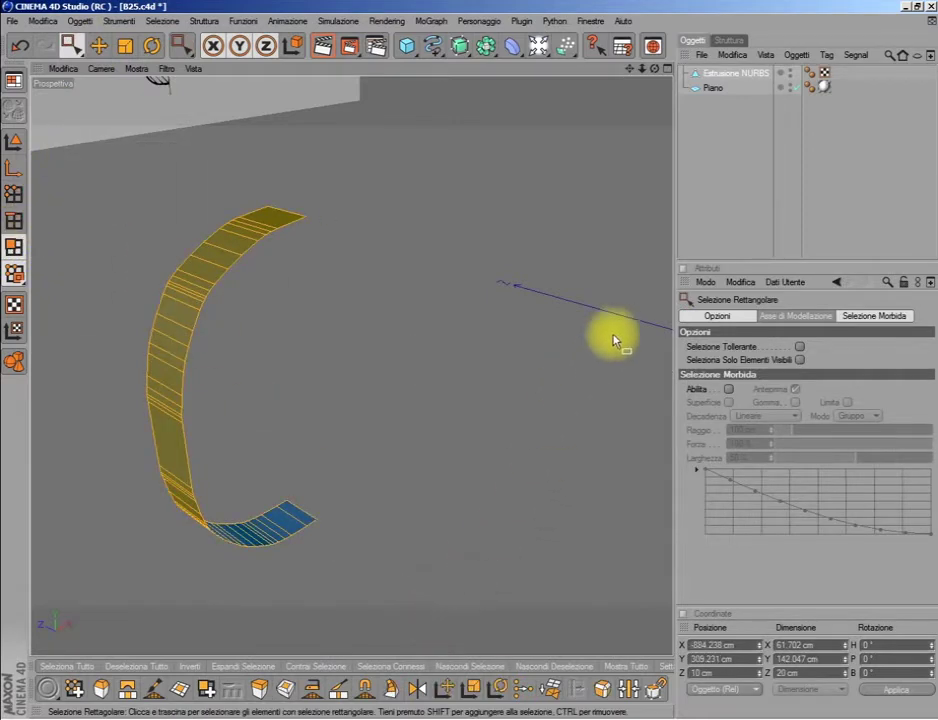
Mirror the arc across the XZ plane into a closed ring and select the whole ring.
{"action": "left_click", "coordinate": [419, 686]}
{"action": "left_click_drag", "start_coordinate": [341, 511], "coordinate": [325, 523]}
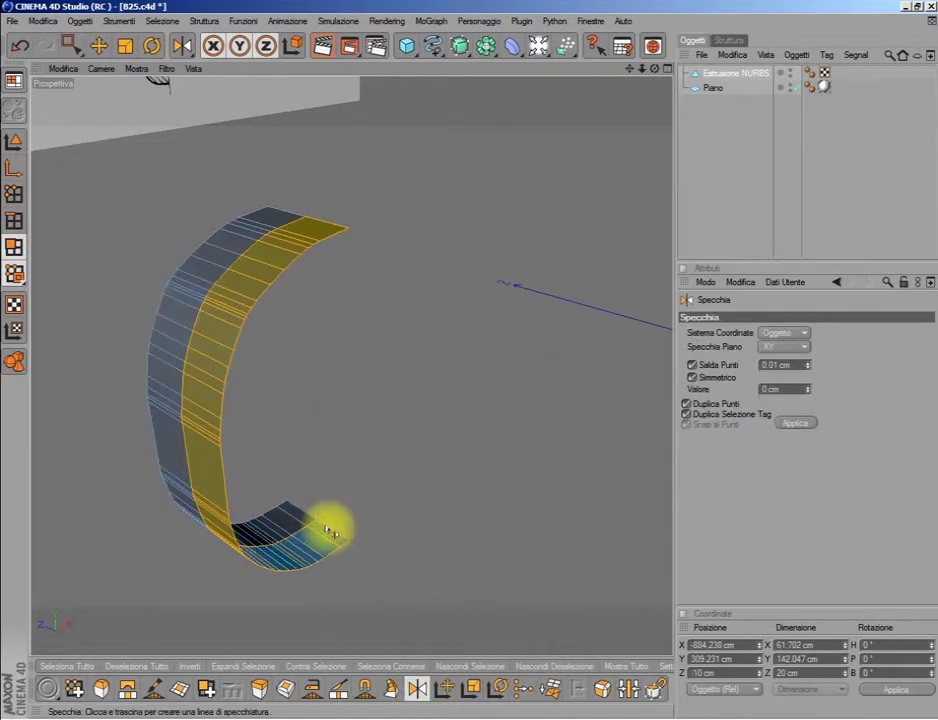
{"action": "left_click", "coordinate": [20, 47]}
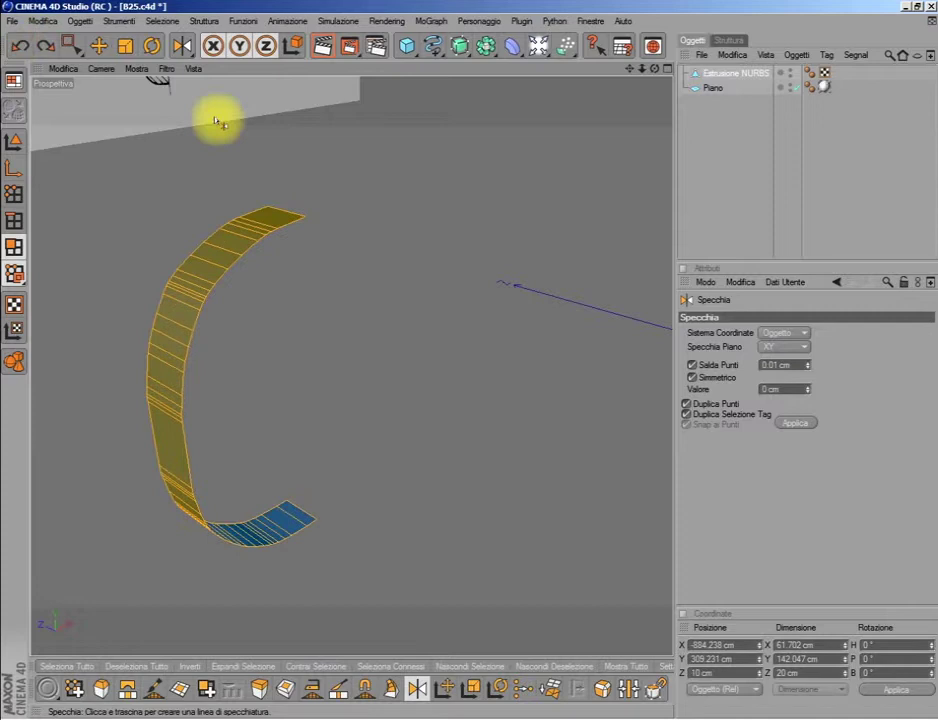
{"action": "left_click", "coordinate": [796, 350]}
{"action": "left_click", "coordinate": [800, 388]}
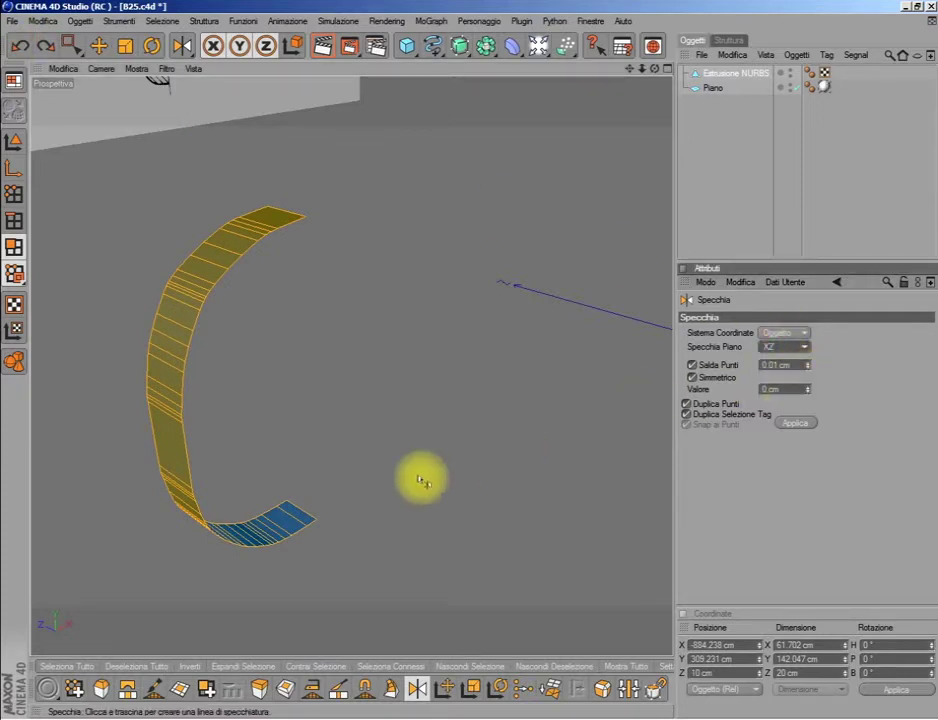
{"action": "left_click_drag", "start_coordinate": [423, 477], "coordinate": [320, 515]}
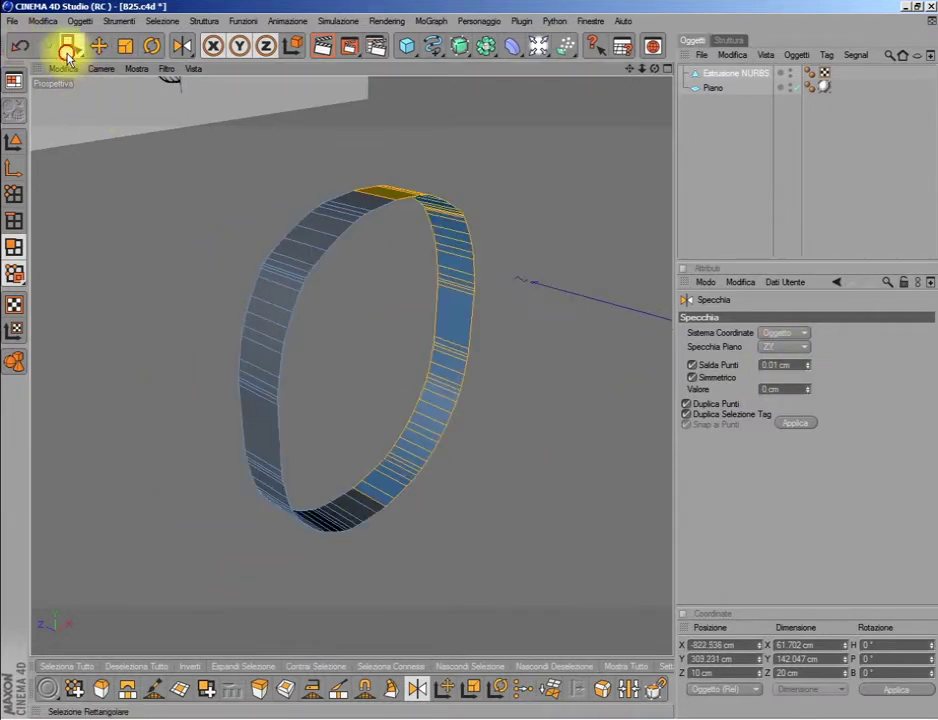
{"action": "left_click", "coordinate": [69, 46]}
{"action": "left_click_drag", "start_coordinate": [126, 136], "coordinate": [611, 609]}
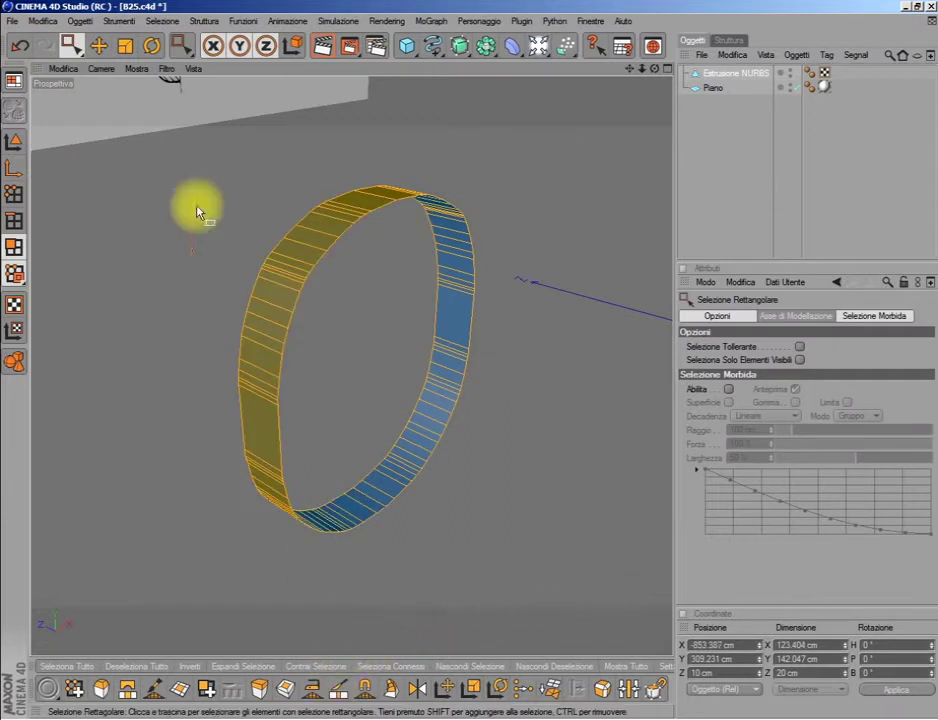
{"action": "left_click", "coordinate": [125, 46]}
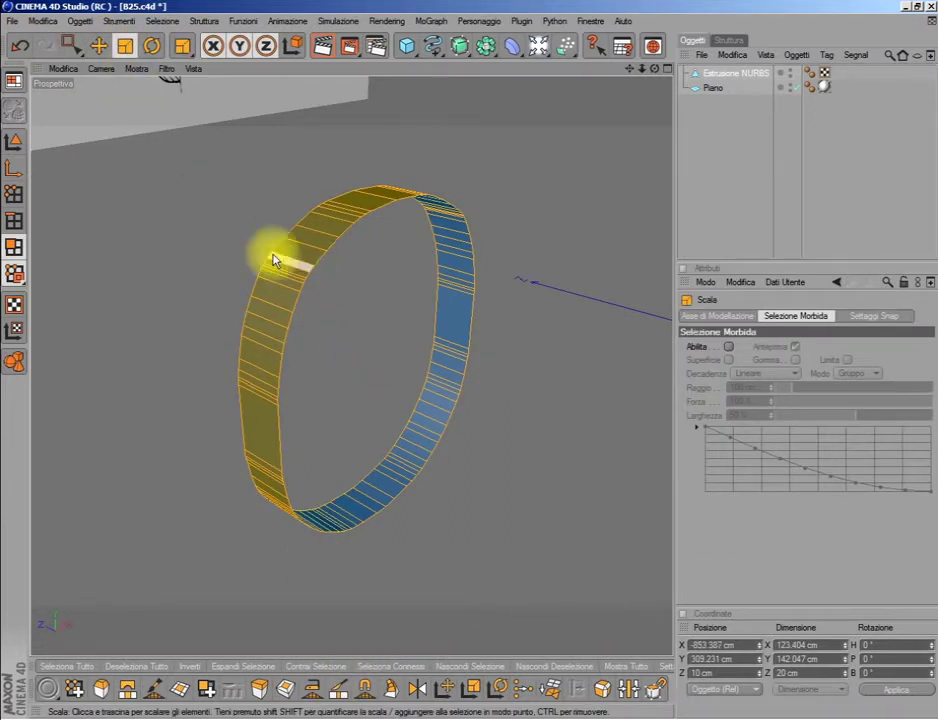
In Model mode, move the ring up along Y in the side view to Y 315.946 cm.
{"action": "left_click", "coordinate": [15, 140]}
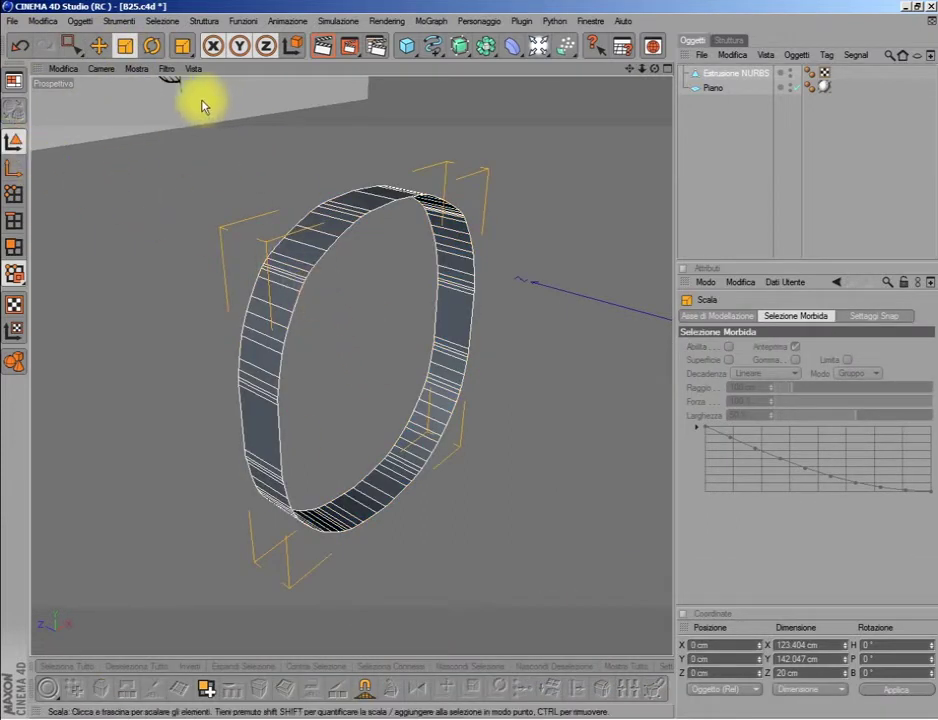
{"action": "left_click", "coordinate": [98, 46]}
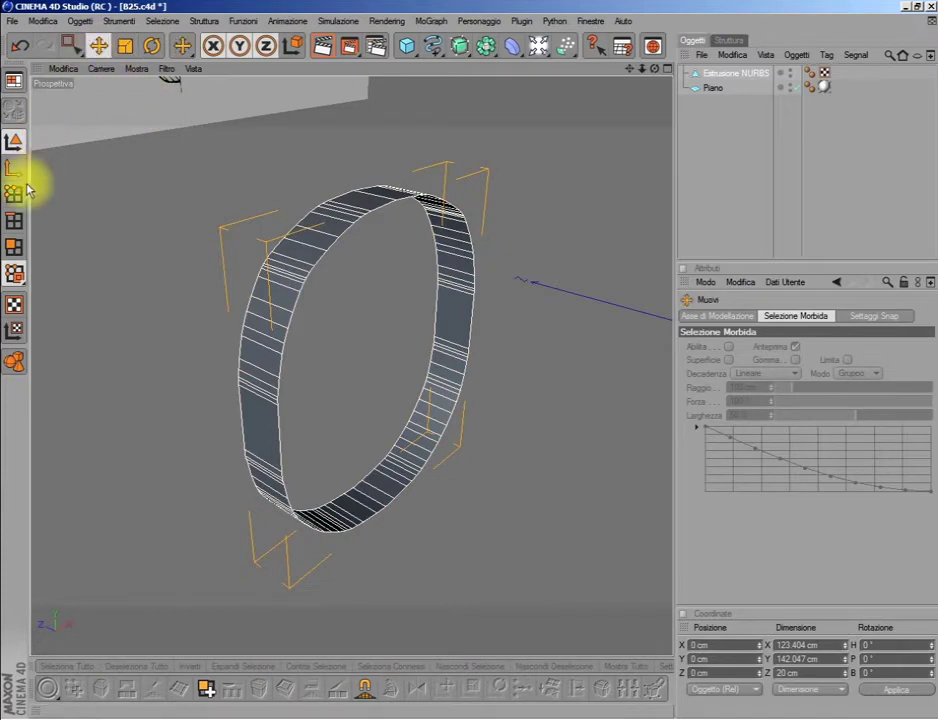
{"action": "middle_click", "coordinate": [335, 293]}
{"action": "middle_click", "coordinate": [335, 445]}
{"action": "left_click_drag", "start_coordinate": [323, 290], "coordinate": [323, 143]}
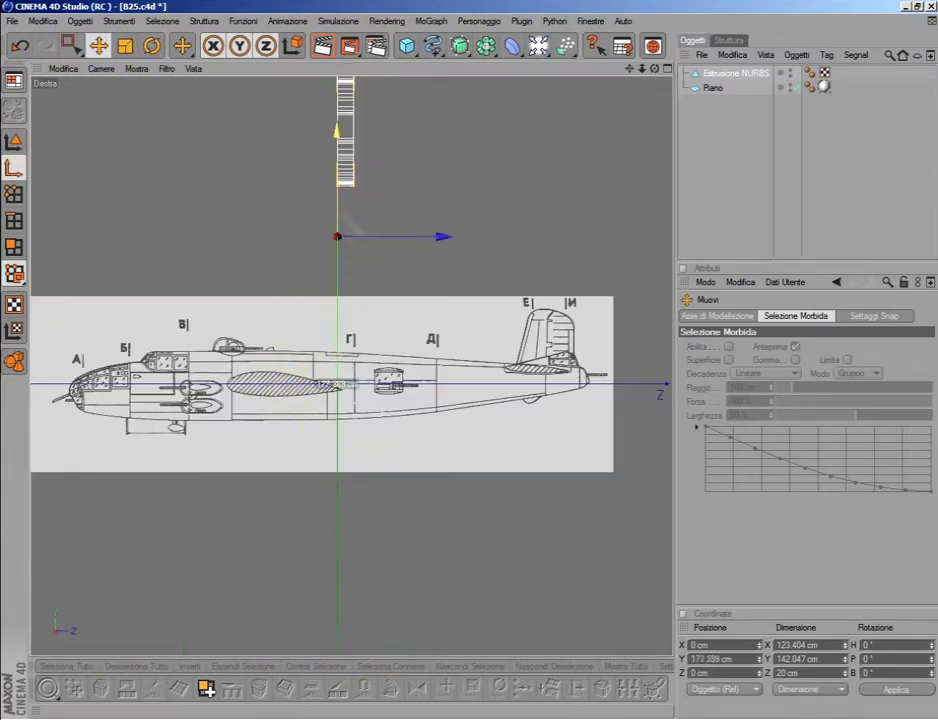
Check the ring against the Б–Б section in the front view, then return to perspective.
{"action": "middle_click", "coordinate": [350, 345]}
{"action": "middle_click", "coordinate": [509, 454]}
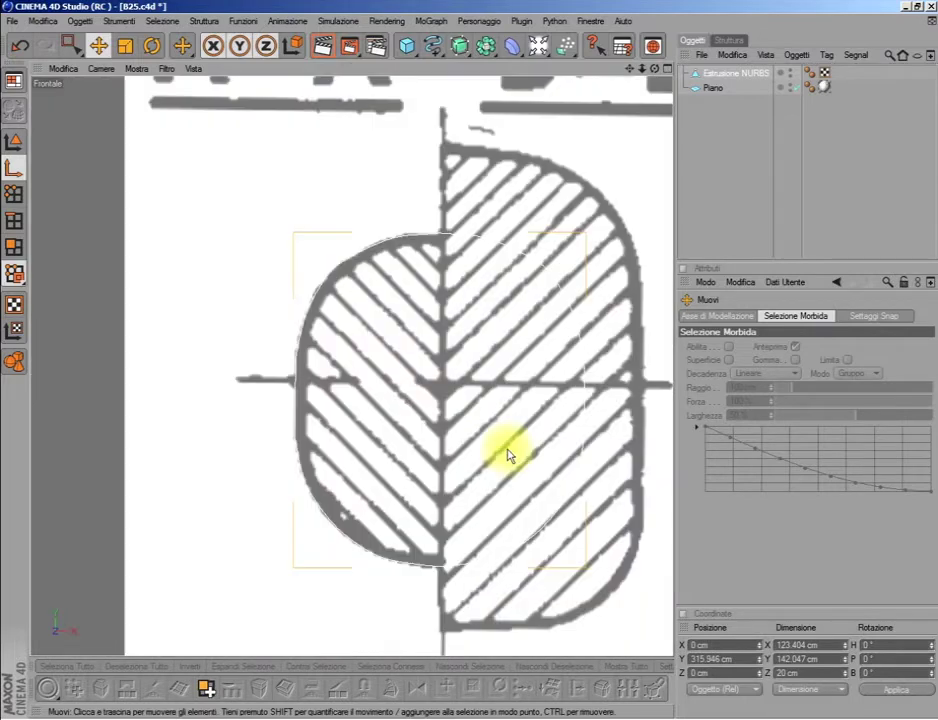
{"action": "scroll", "coordinate": [530, 545], "scroll_direction": "down", "scroll_amount": 3}
{"action": "scroll", "coordinate": [548, 433], "scroll_direction": "down", "scroll_amount": 3}
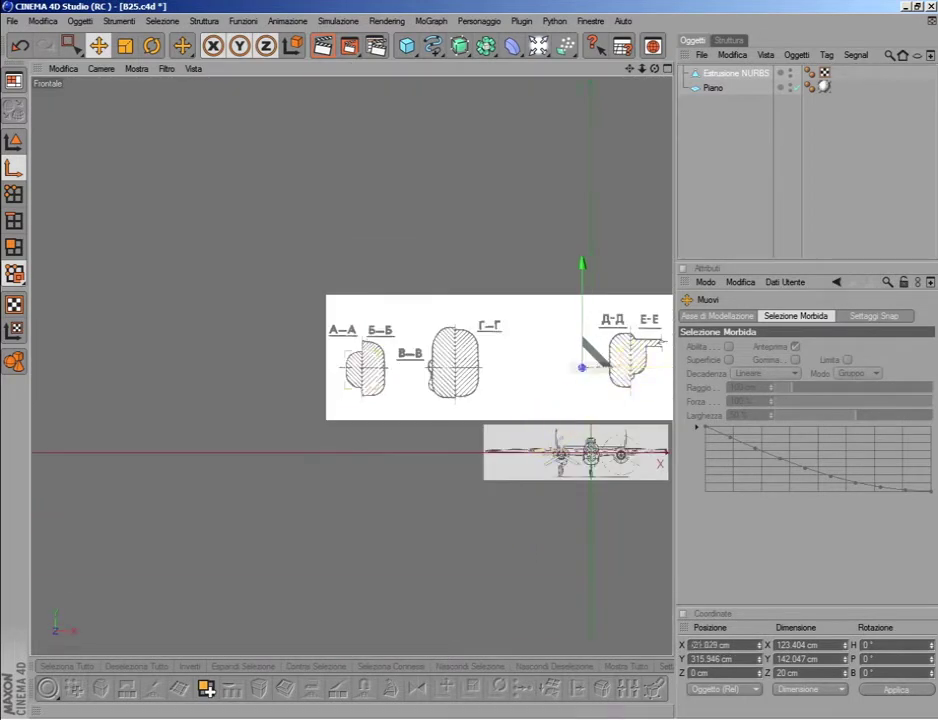
{"action": "scroll", "coordinate": [412, 379], "scroll_direction": "up", "scroll_amount": 3}
{"action": "middle_click", "coordinate": [404, 373]}
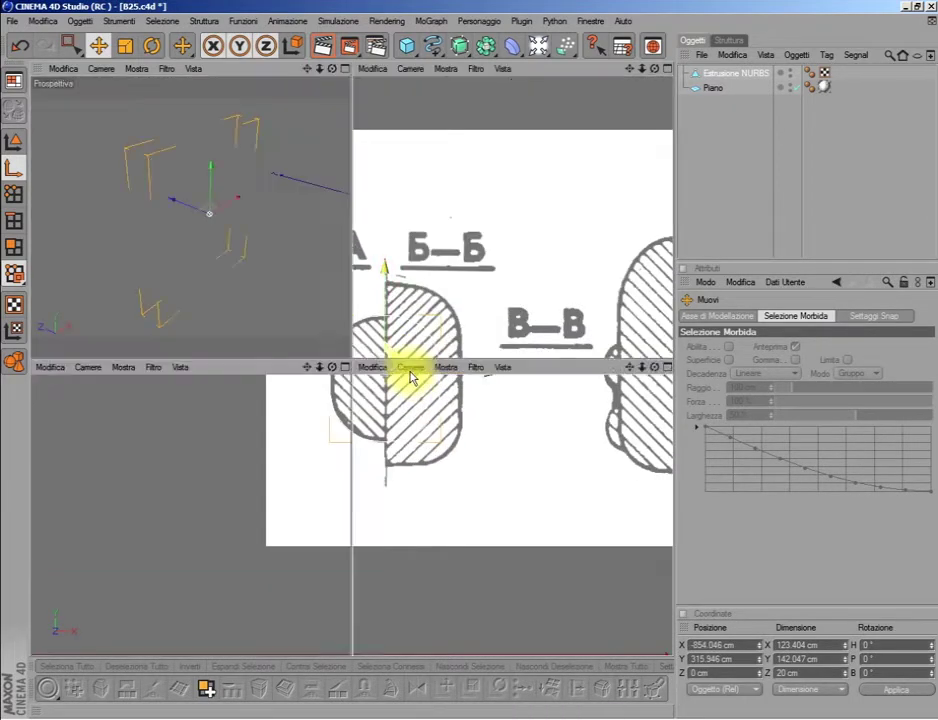
{"action": "middle_click", "coordinate": [325, 268]}
{"action": "left_click", "coordinate": [125, 45]}
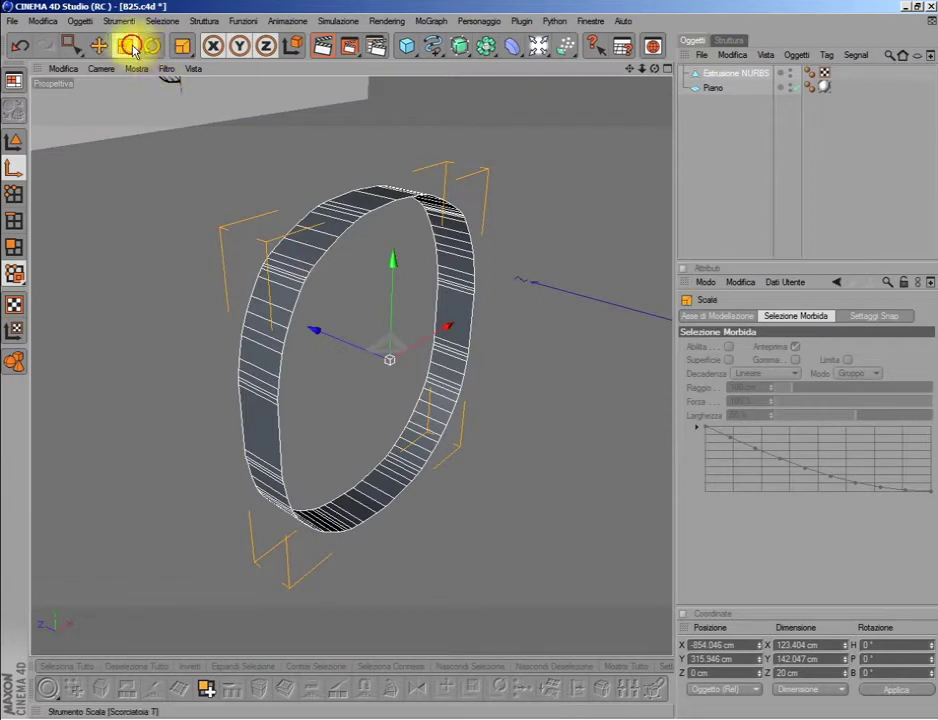
Try a slight axis scale on the ring, switch to Model mode and reframe the view.
{"action": "left_click_drag", "start_coordinate": [314, 330], "coordinate": [310, 327]}
{"action": "left_click", "coordinate": [285, 320]}
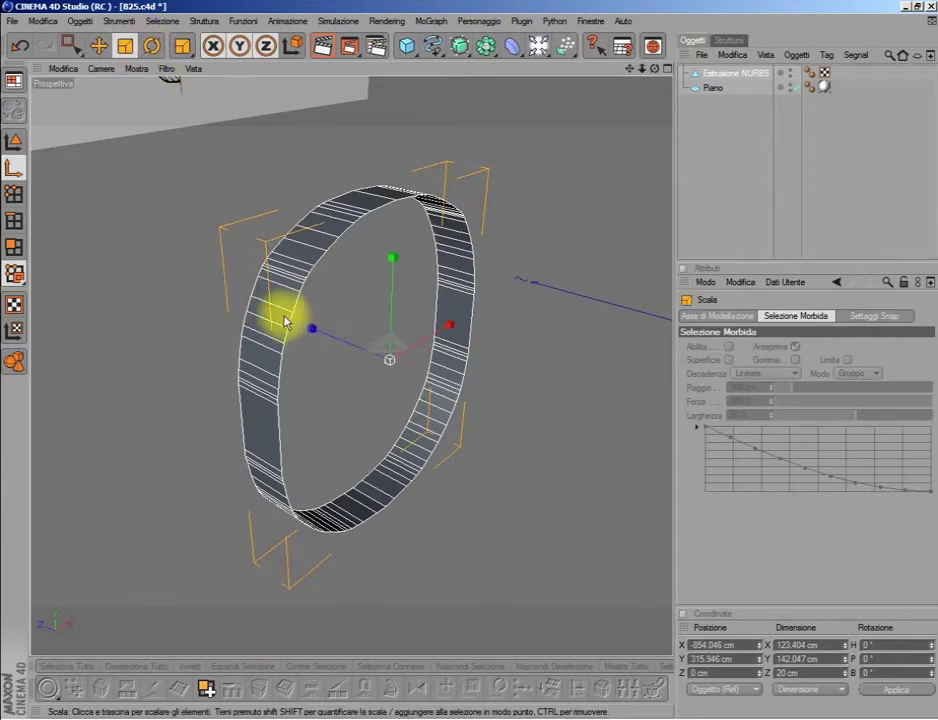
{"action": "left_click", "coordinate": [16, 142]}
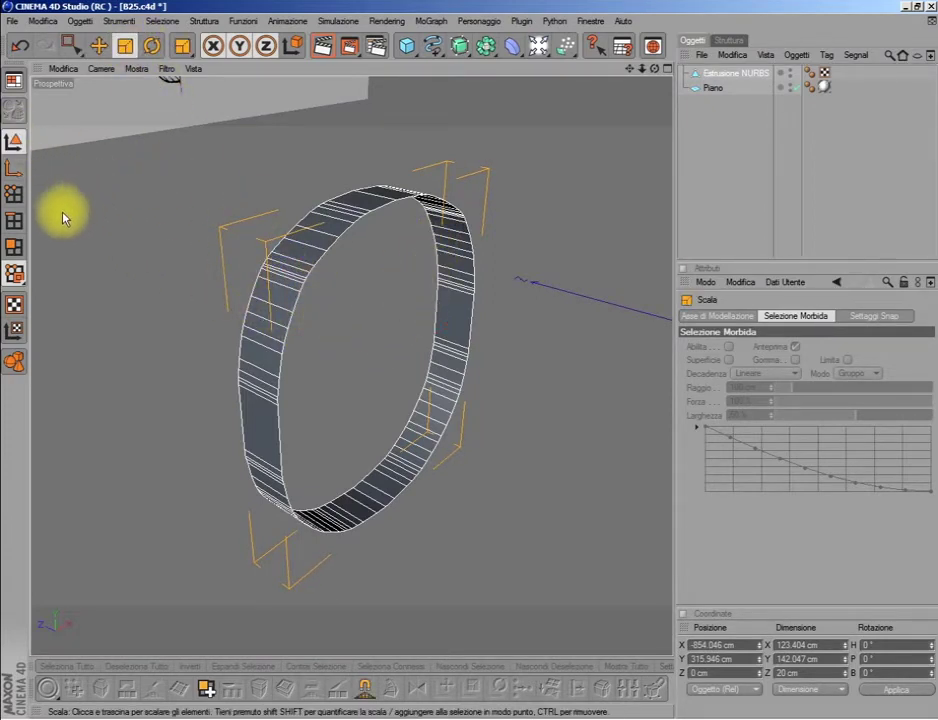
{"action": "scroll", "coordinate": [341, 377], "scroll_direction": "down", "scroll_amount": 5}
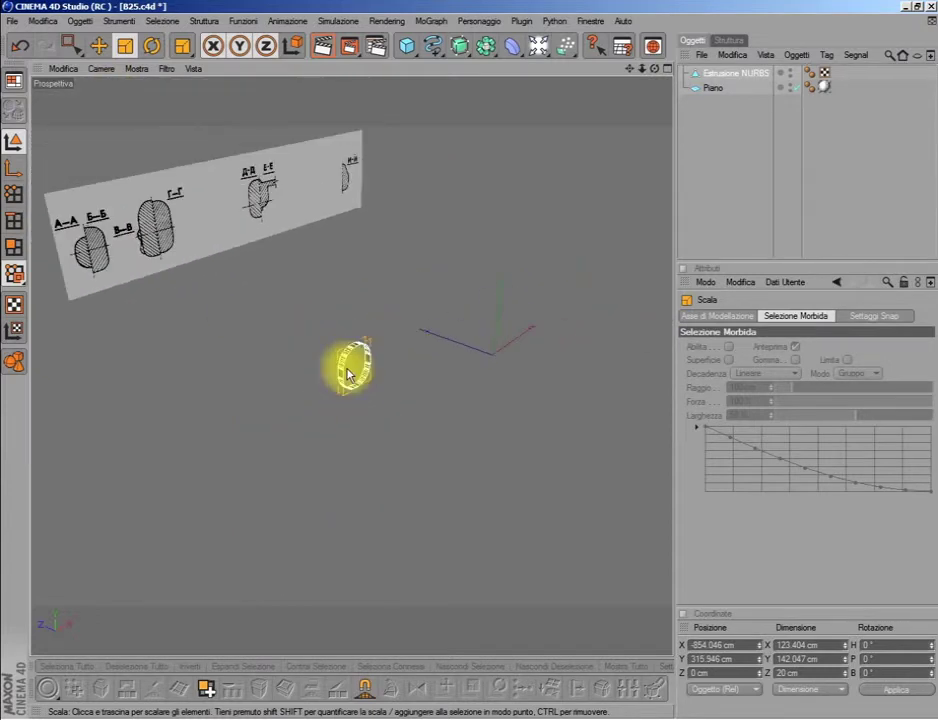
{"action": "left_click_drag", "start_coordinate": [341, 377], "coordinate": [350, 368], "text": "alt"}
{"action": "scroll", "coordinate": [350, 368], "scroll_direction": "up", "scroll_amount": 1}
Show the object axis and squash the ring's depth from 20 cm to about 6.73 cm.
{"action": "left_click", "coordinate": [166, 68]}
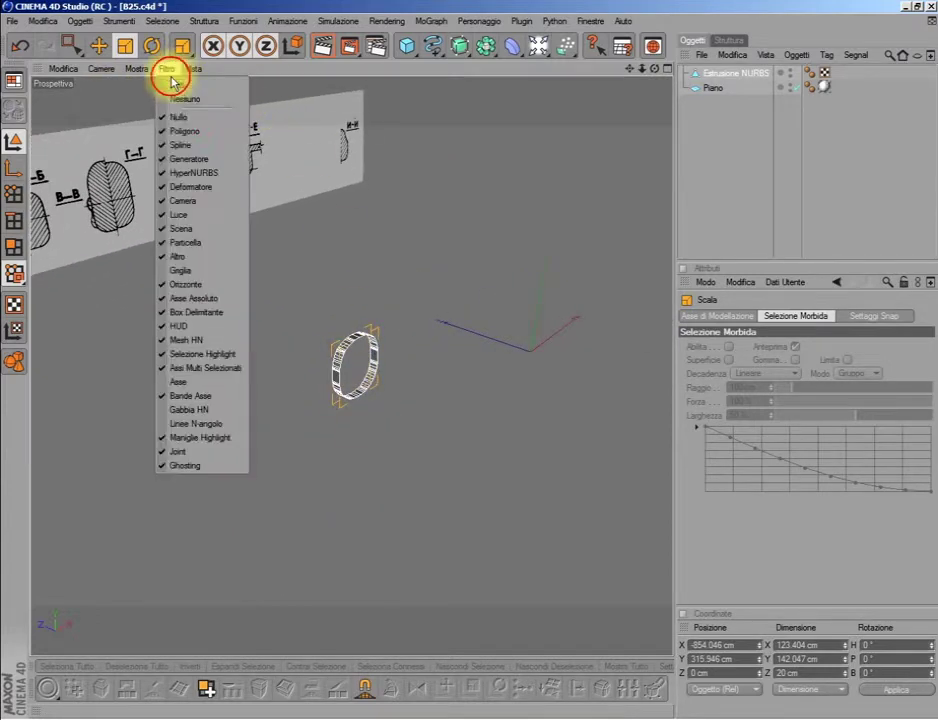
{"action": "left_click", "coordinate": [193, 380]}
{"action": "scroll", "coordinate": [250, 370], "scroll_direction": "up", "scroll_amount": 5}
{"action": "left_click_drag", "start_coordinate": [283, 350], "coordinate": [297, 333]}
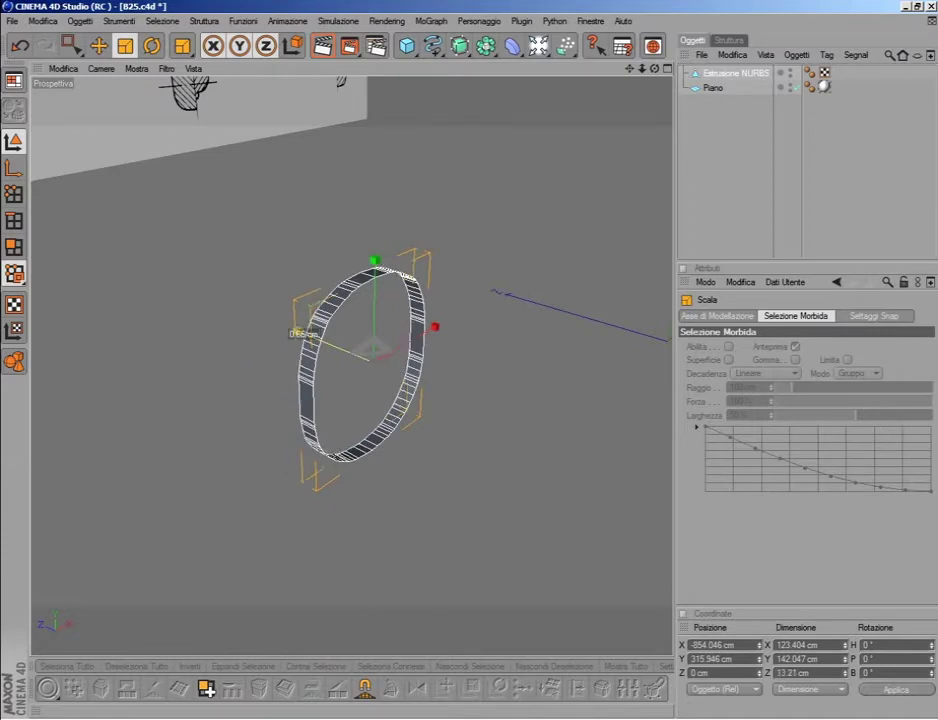
{"action": "scroll", "coordinate": [305, 338], "scroll_direction": "up", "scroll_amount": 4}
{"action": "scroll", "coordinate": [293, 335], "scroll_direction": "down", "scroll_amount": 2}
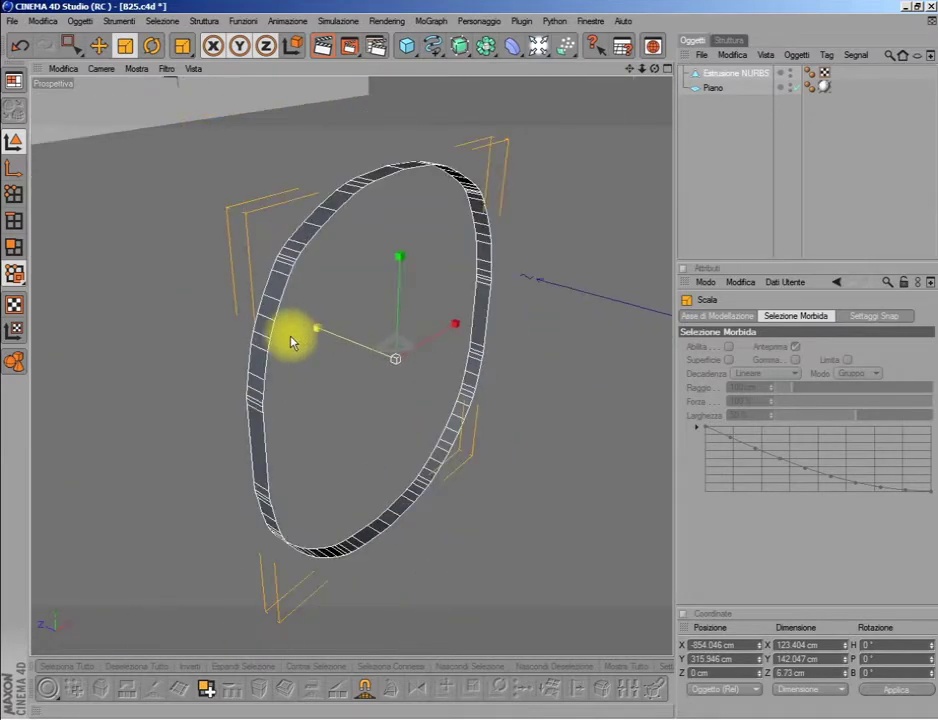
{"action": "left_click", "coordinate": [12, 247]}
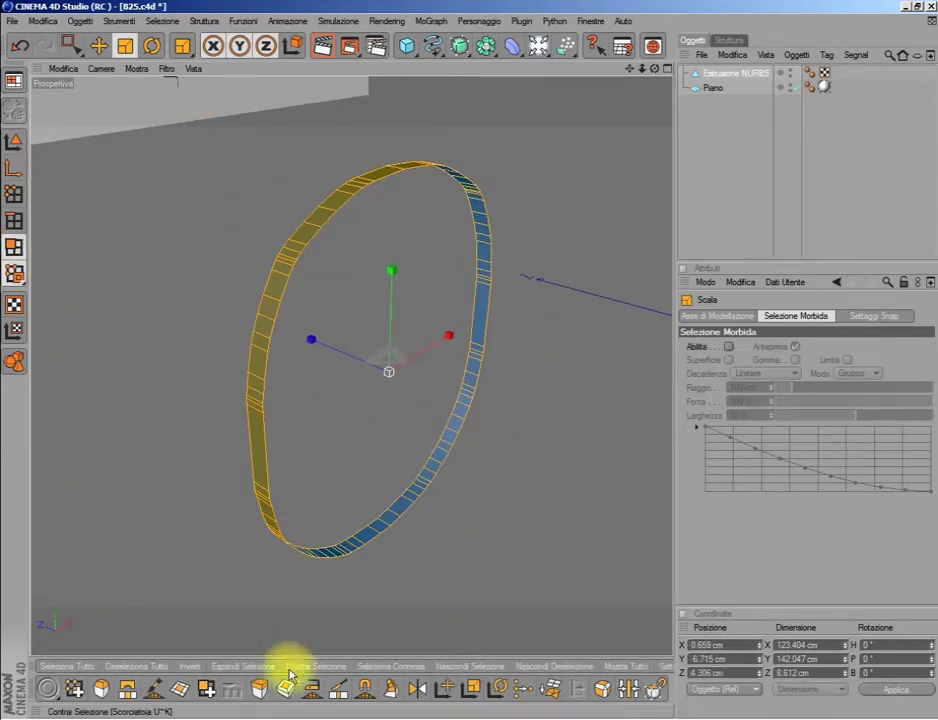
Extrude the ring polygons with caps at a -1.8 cm offset.
{"action": "left_click", "coordinate": [259, 688]}
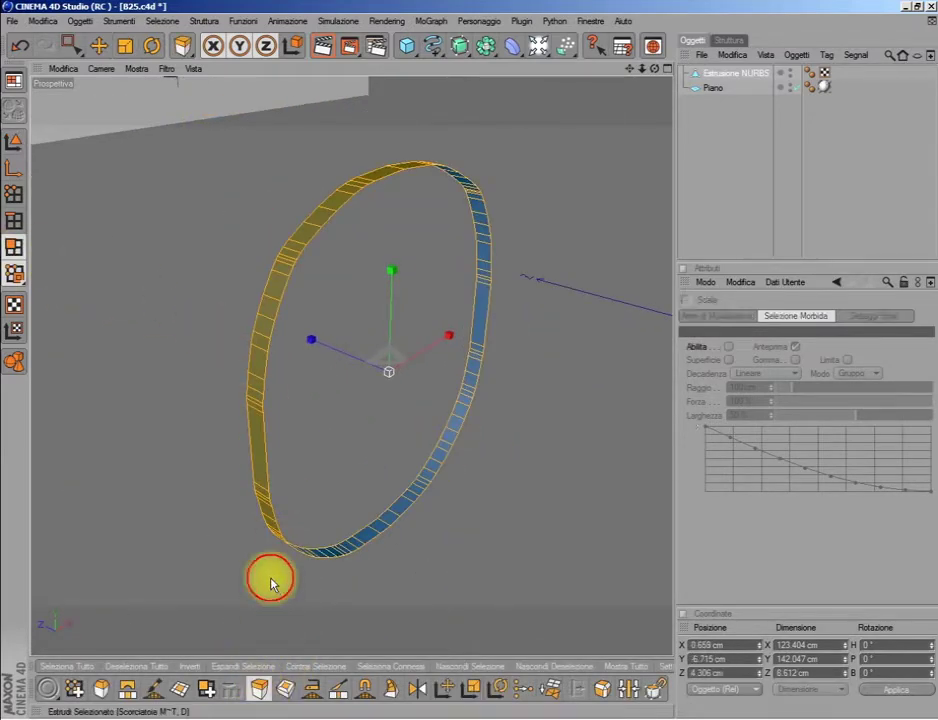
{"action": "left_click", "coordinate": [19, 45]}
{"action": "left_click", "coordinate": [849, 402]}
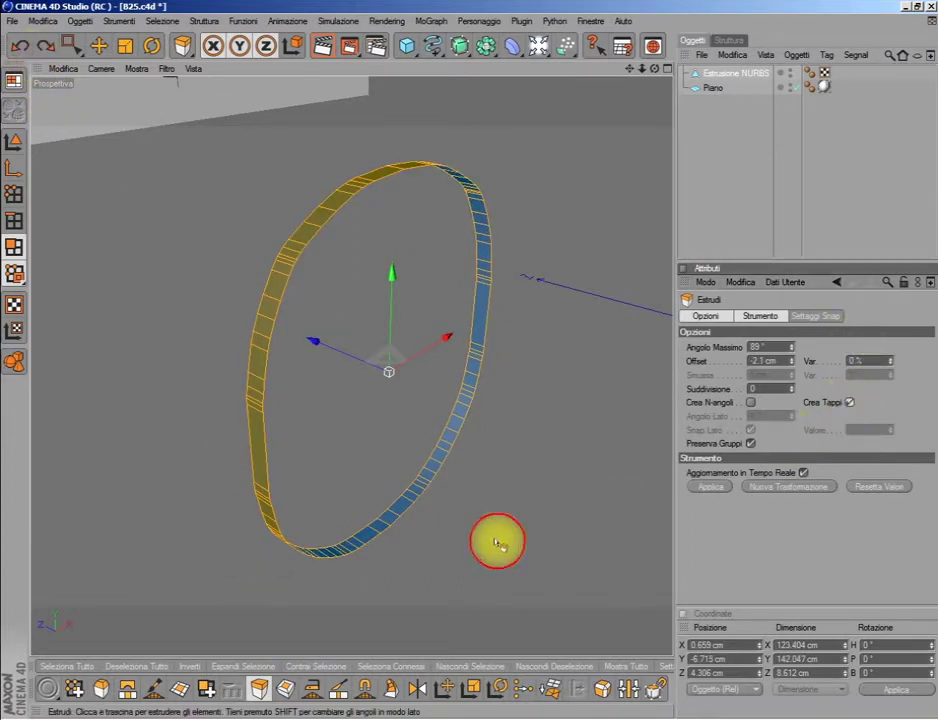
{"action": "mouse_move", "coordinate": [266, 569]}
{"action": "left_mouse_down"}
{"action": "mouse_move", "coordinate": [285, 569]}
{"action": "mouse_move", "coordinate": [260, 569]}
{"action": "left_mouse_up"}
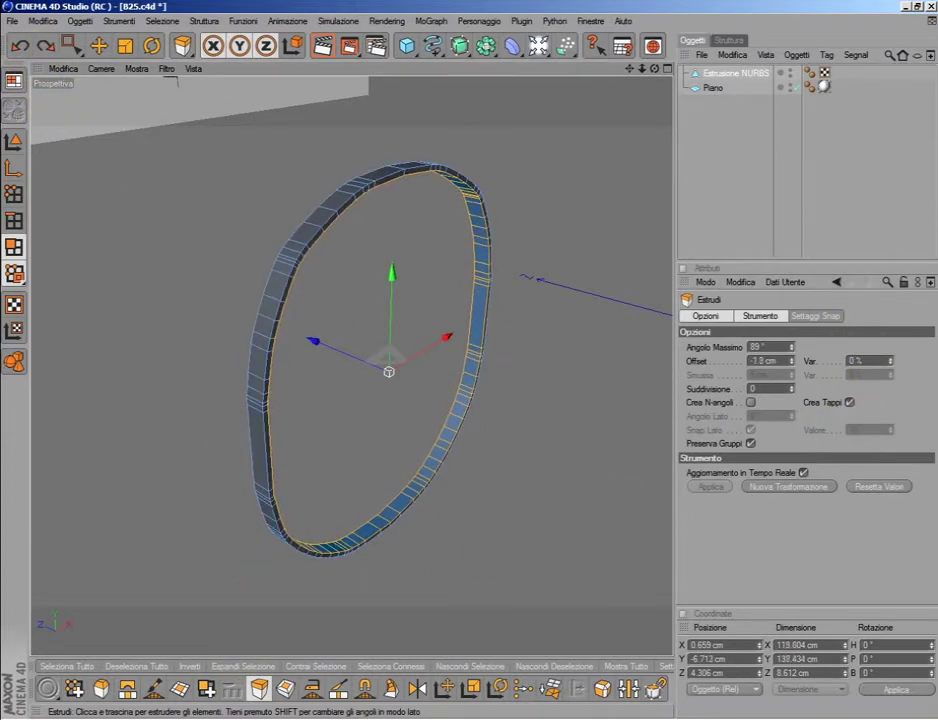
Maximize the front view and hide the blueprint plane.
{"action": "middle_click", "coordinate": [510, 414]}
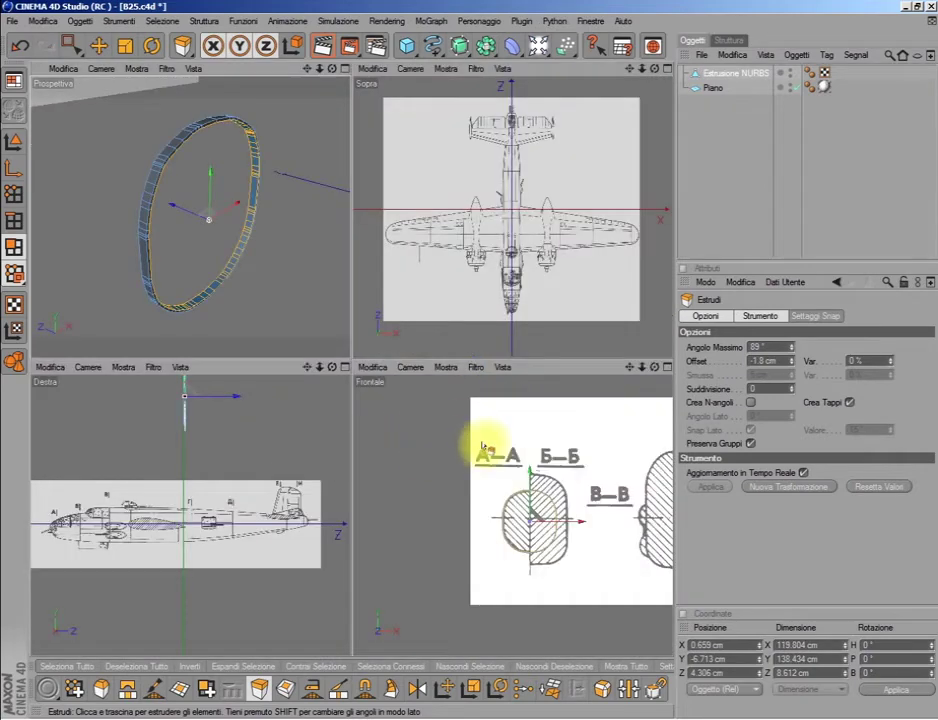
{"action": "middle_click", "coordinate": [482, 447]}
{"action": "scroll", "coordinate": [565, 258], "scroll_direction": "up", "scroll_amount": 5}
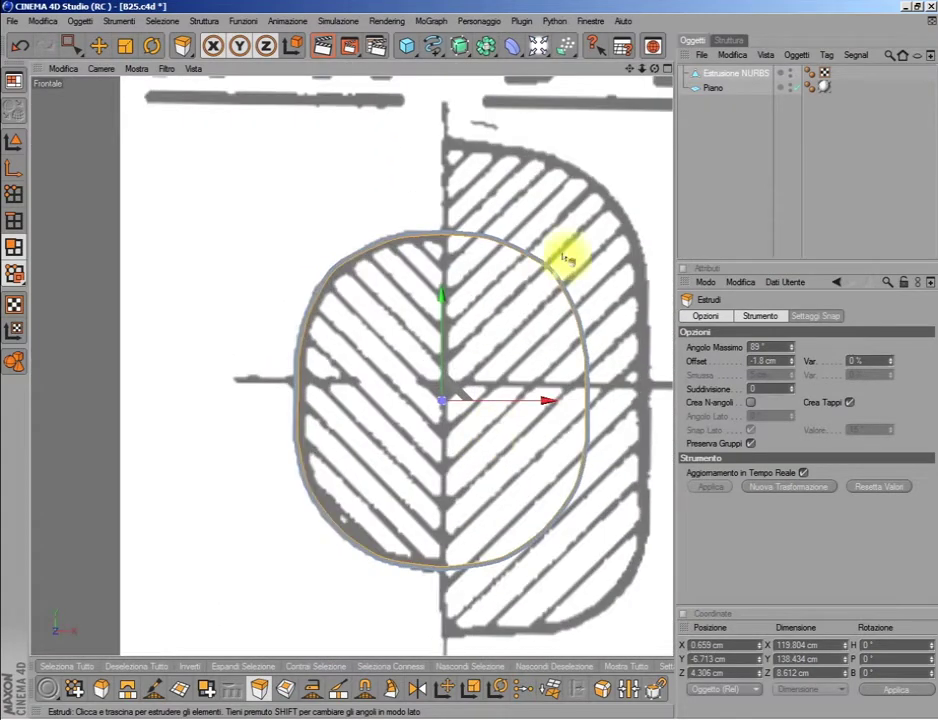
{"action": "left_click", "coordinate": [787, 86]}
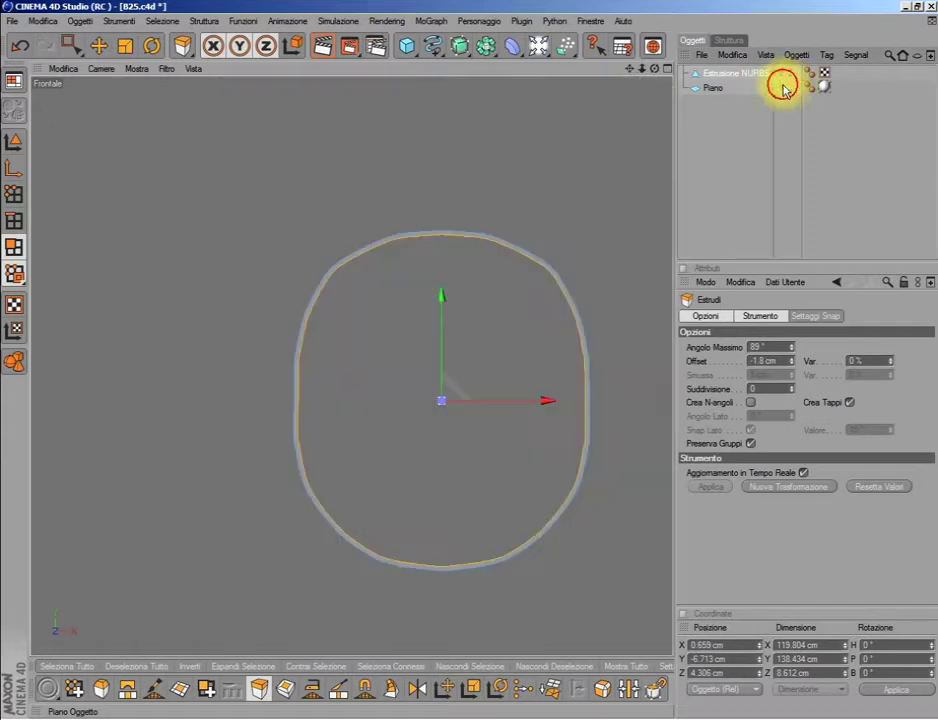
{"action": "scroll", "coordinate": [549, 136], "scroll_direction": "up", "scroll_amount": 3}
In Edges mode, raise the ring along Y in the front view by another 6.265 cm.
{"action": "left_click", "coordinate": [13, 170]}
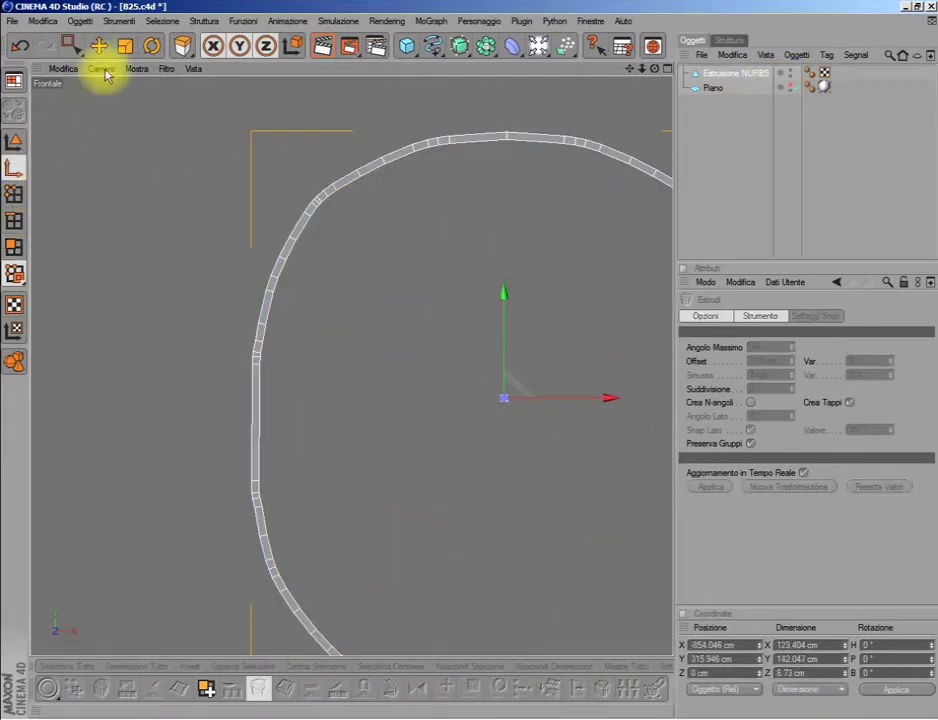
{"action": "left_click", "coordinate": [98, 45]}
{"action": "left_click_drag", "start_coordinate": [503, 240], "coordinate": [533, 245]}
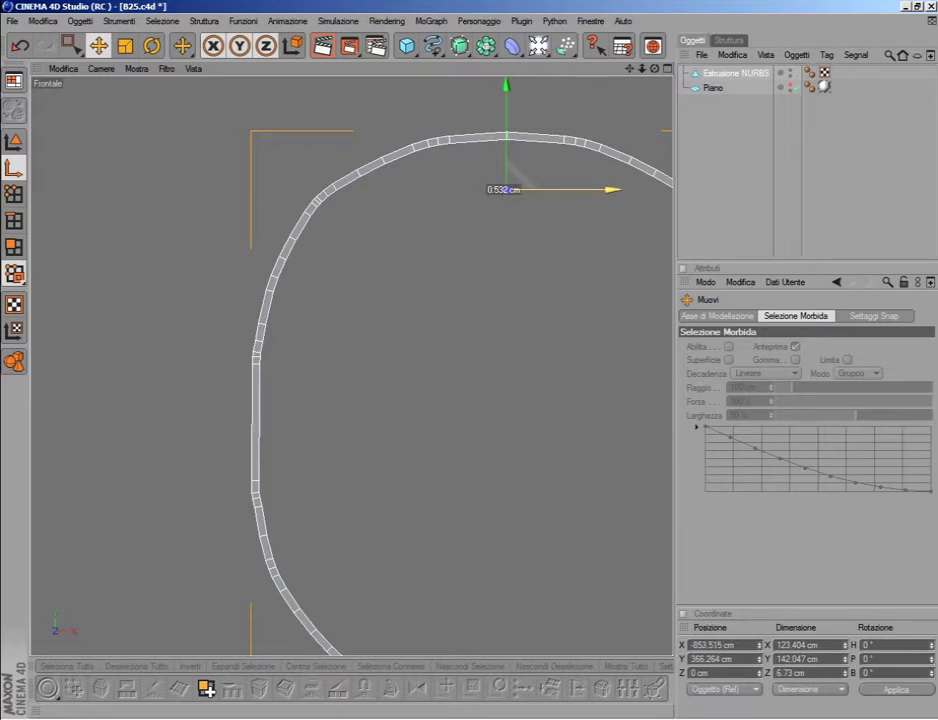
{"action": "left_click_drag", "start_coordinate": [629, 68], "coordinate": [631, 74]}
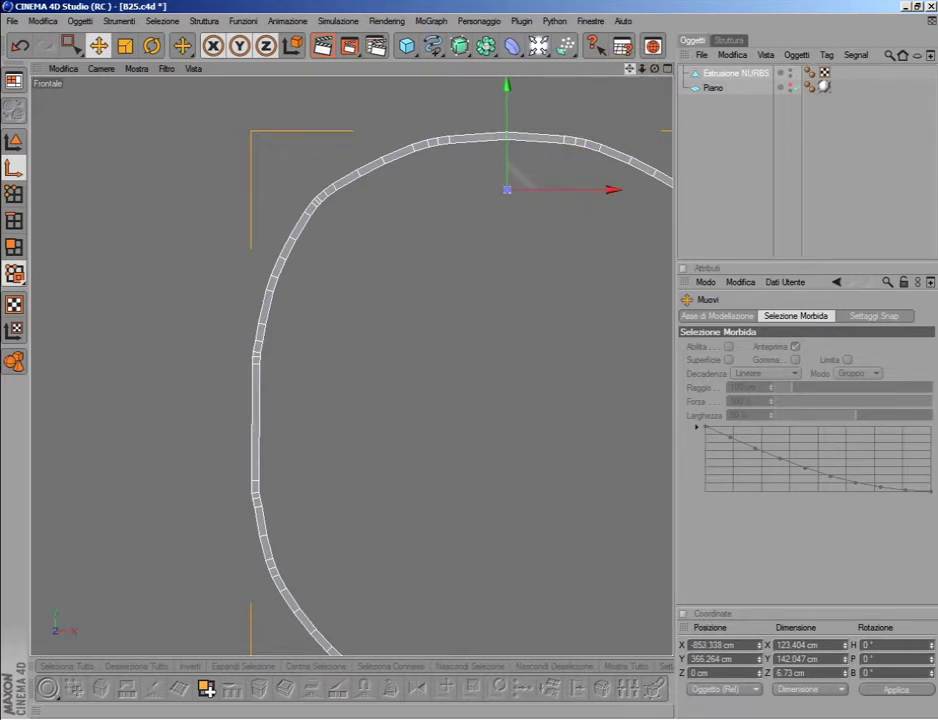
{"action": "scroll", "coordinate": [433, 281], "scroll_direction": "up", "scroll_amount": 3}
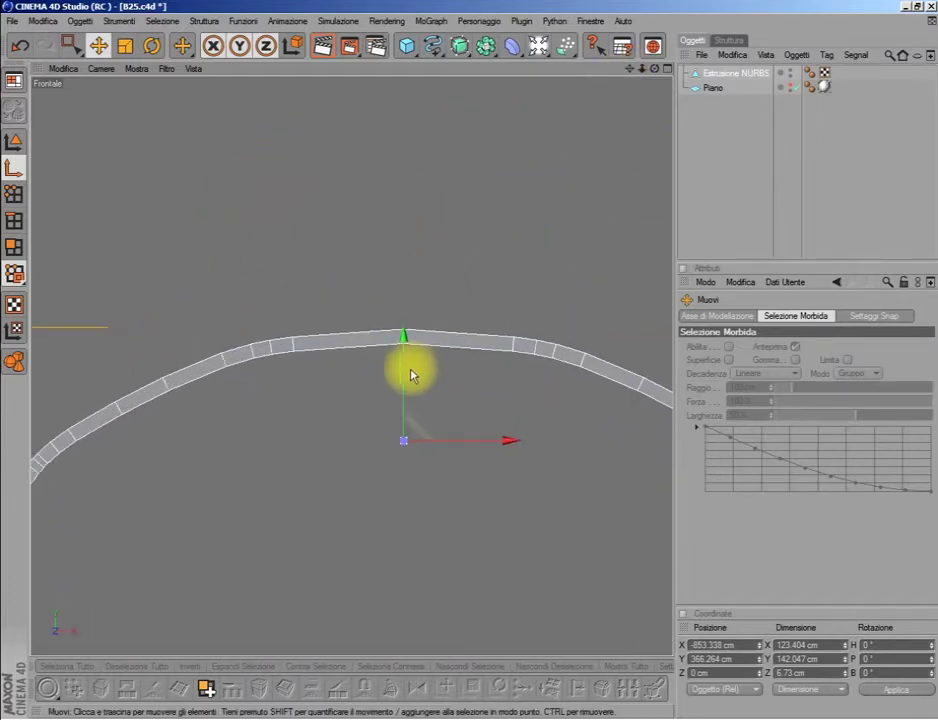
{"action": "left_click_drag", "start_coordinate": [410, 373], "coordinate": [410, 323]}
{"action": "scroll", "coordinate": [412, 293], "scroll_direction": "up", "scroll_amount": 2}
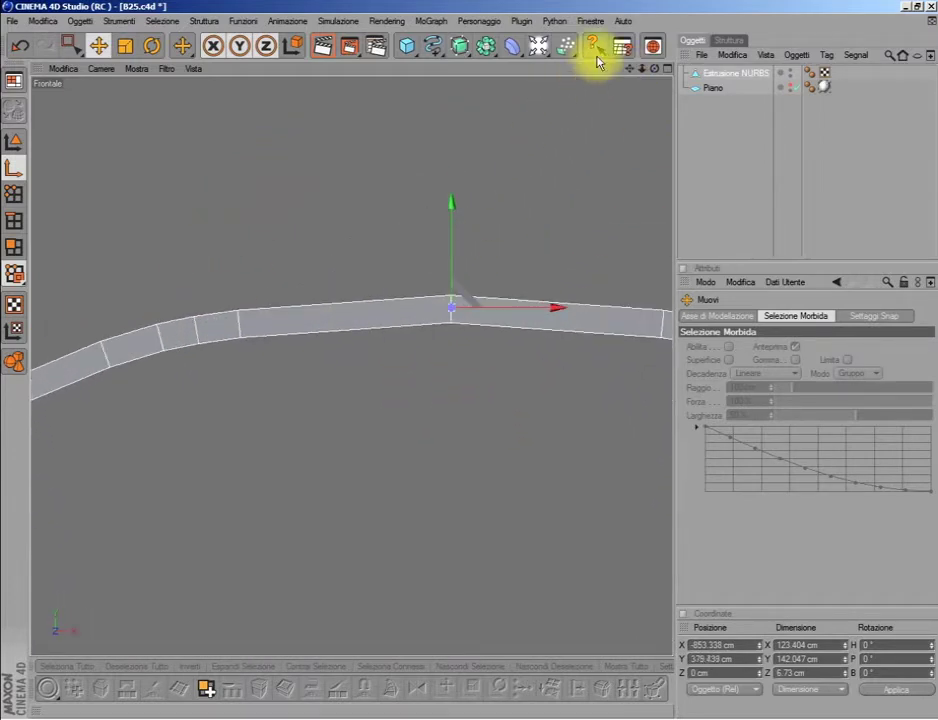
Zoom and pan around the arch to check the ring at Y 379.439 cm.
{"action": "left_click_drag", "start_coordinate": [629, 68], "coordinate": [557, 145]}
{"action": "scroll", "coordinate": [509, 249], "scroll_direction": "up", "scroll_amount": 2}
{"action": "scroll", "coordinate": [540, 190], "scroll_direction": "up", "scroll_amount": 2}
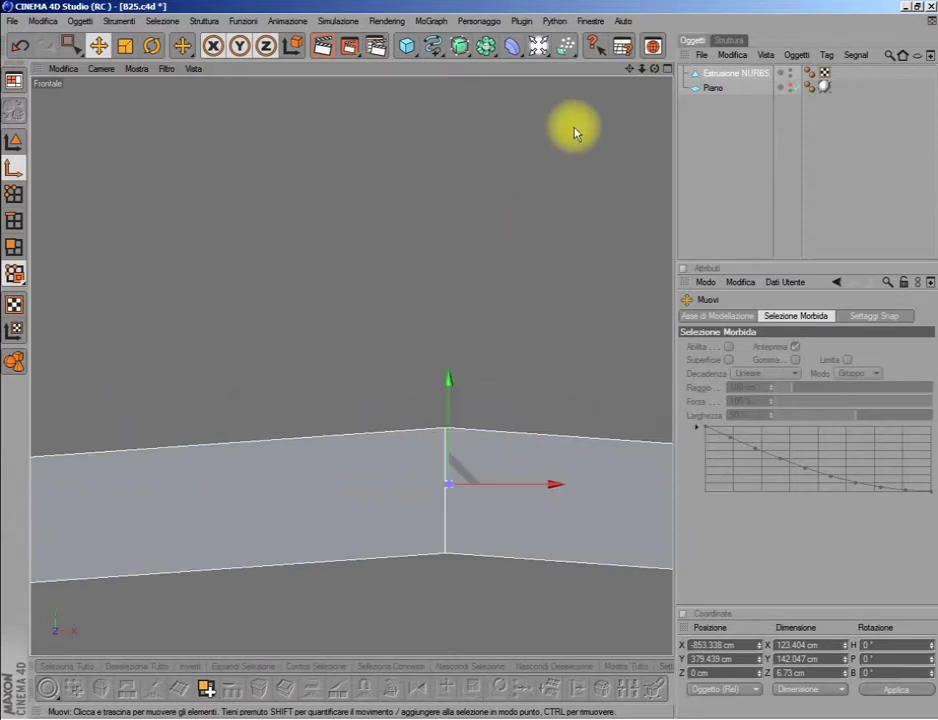
{"action": "left_click_drag", "start_coordinate": [629, 68], "coordinate": [600, 40]}
{"action": "scroll", "coordinate": [406, 245], "scroll_direction": "up", "scroll_amount": 2}
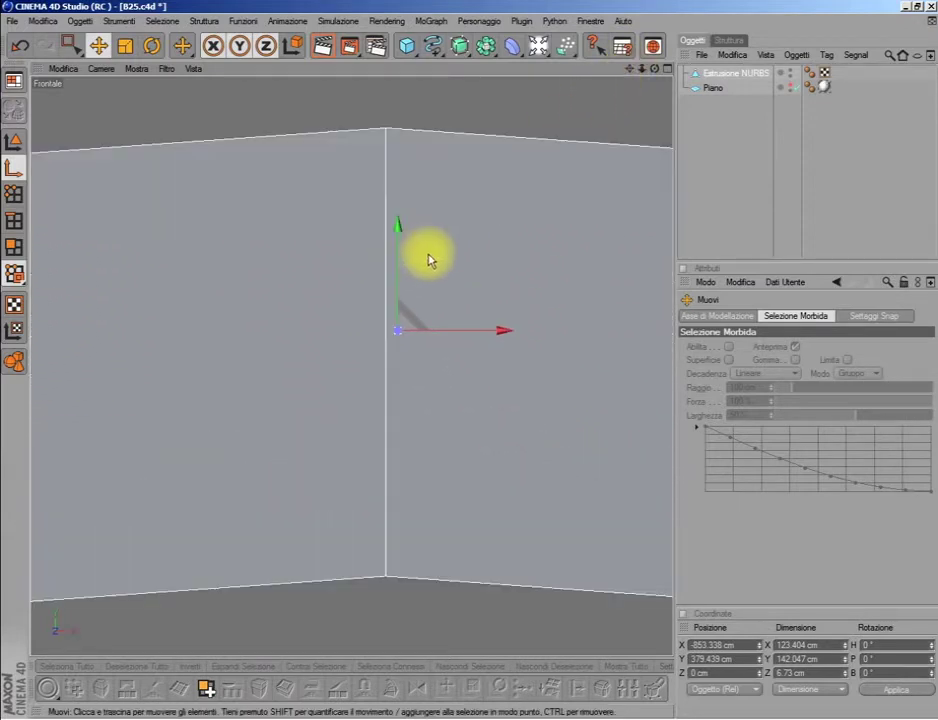
{"action": "scroll", "coordinate": [429, 257], "scroll_direction": "up", "scroll_amount": 2}
{"action": "scroll", "coordinate": [465, 274], "scroll_direction": "up", "scroll_amount": 1}
{"action": "scroll", "coordinate": [590, 215], "scroll_direction": "down", "scroll_amount": 3}
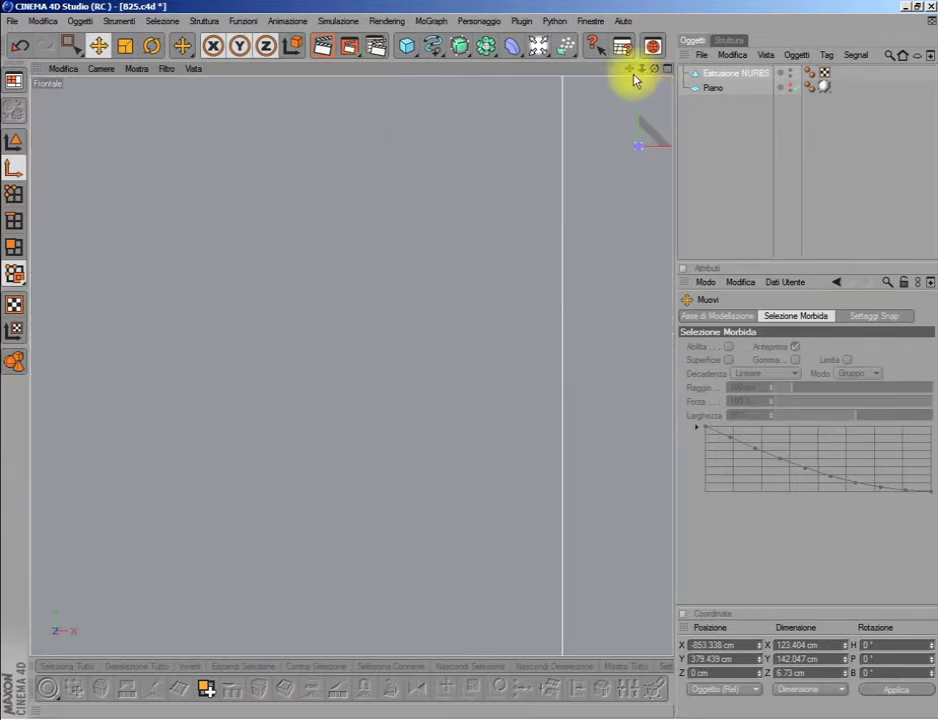
{"action": "left_click_drag", "start_coordinate": [629, 68], "coordinate": [536, 268]}
{"action": "scroll", "coordinate": [536, 268], "scroll_direction": "up", "scroll_amount": 2}
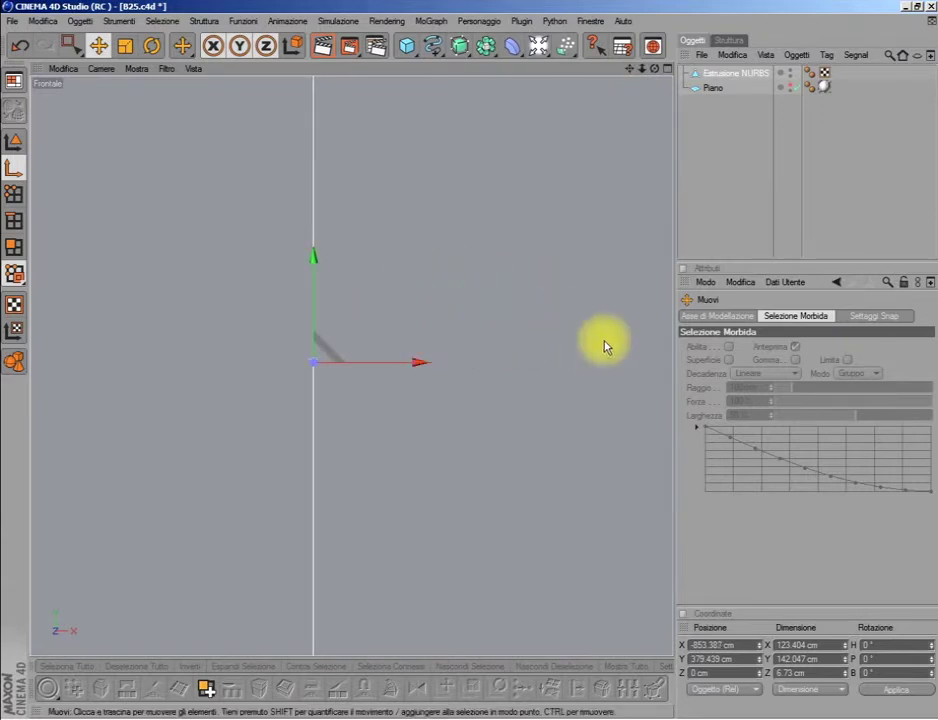
{"action": "scroll", "coordinate": [560, 340], "scroll_direction": "up", "scroll_amount": 1}
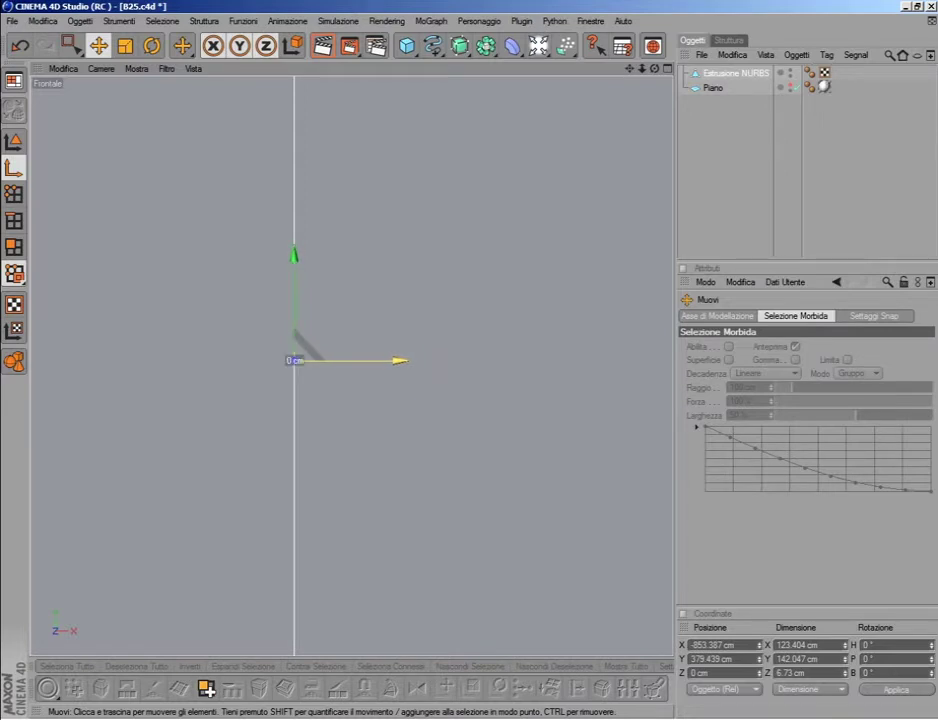
{"action": "middle_click_drag", "start_coordinate": [398, 360], "coordinate": [441, 350], "text": "alt"}
{"action": "scroll", "coordinate": [441, 352], "scroll_direction": "down", "scroll_amount": 4}
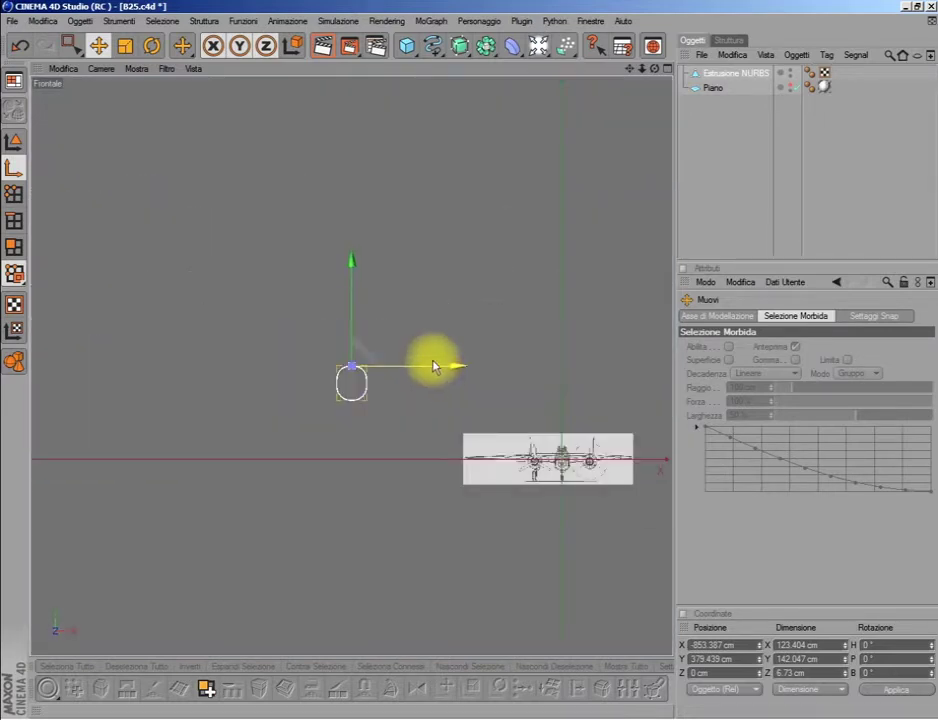
Move the ring down, shift it 187.583 cm along X, and bring it to the plane's nose.
{"action": "left_click_drag", "start_coordinate": [350, 268], "coordinate": [350, 280]}
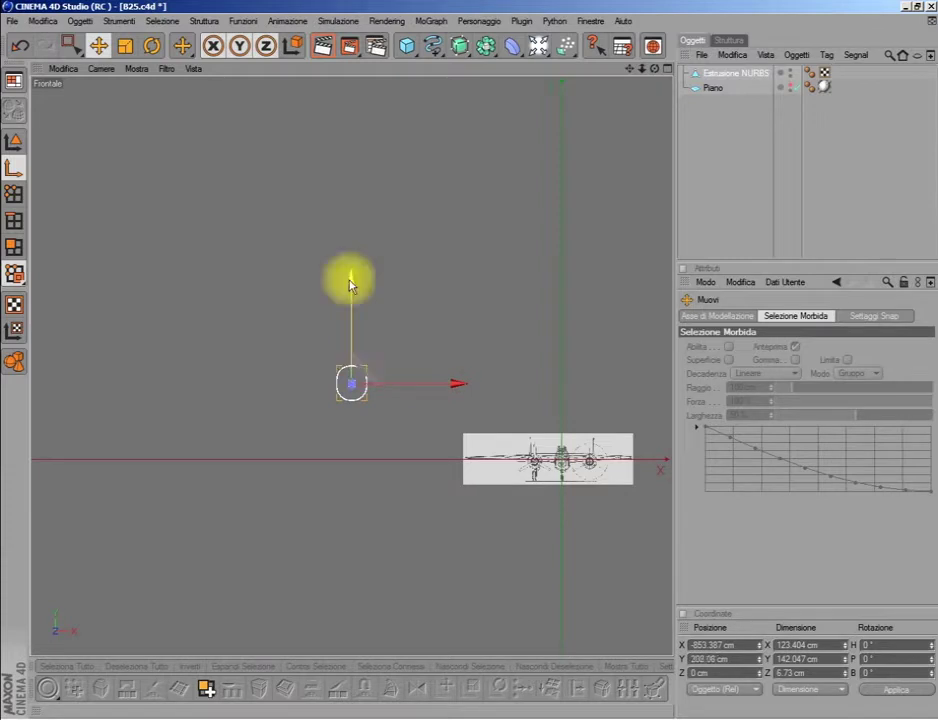
{"action": "scroll", "coordinate": [360, 268], "scroll_direction": "up", "scroll_amount": 1}
{"action": "scroll", "coordinate": [360, 275], "scroll_direction": "up", "scroll_amount": 3}
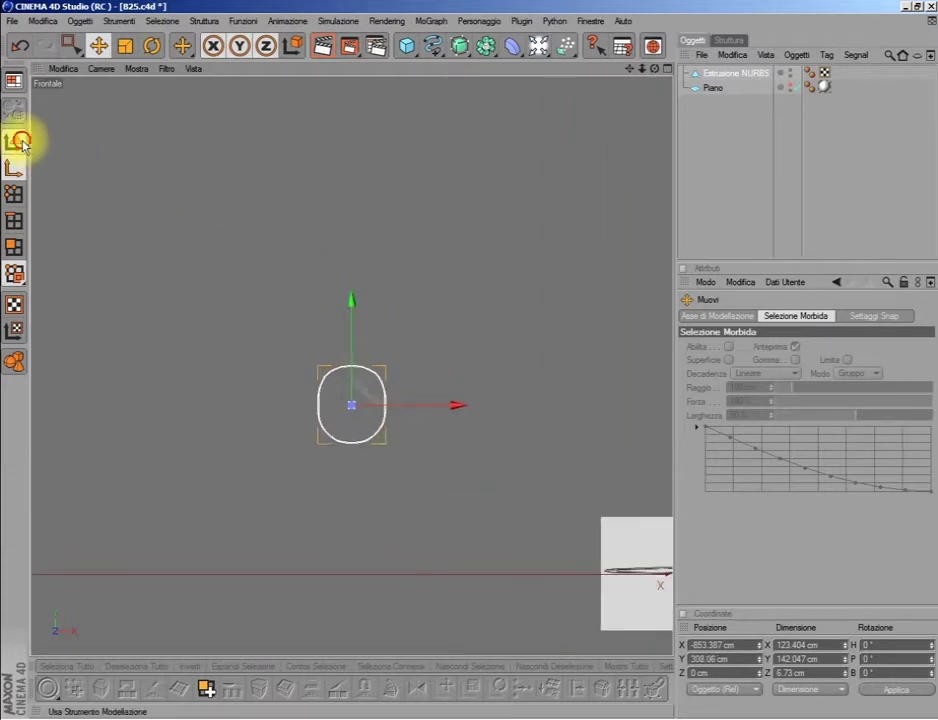
{"action": "middle_click", "coordinate": [446, 310]}
{"action": "middle_click", "coordinate": [446, 310]}
{"action": "scroll", "coordinate": [290, 290], "scroll_direction": "down", "scroll_amount": 3}
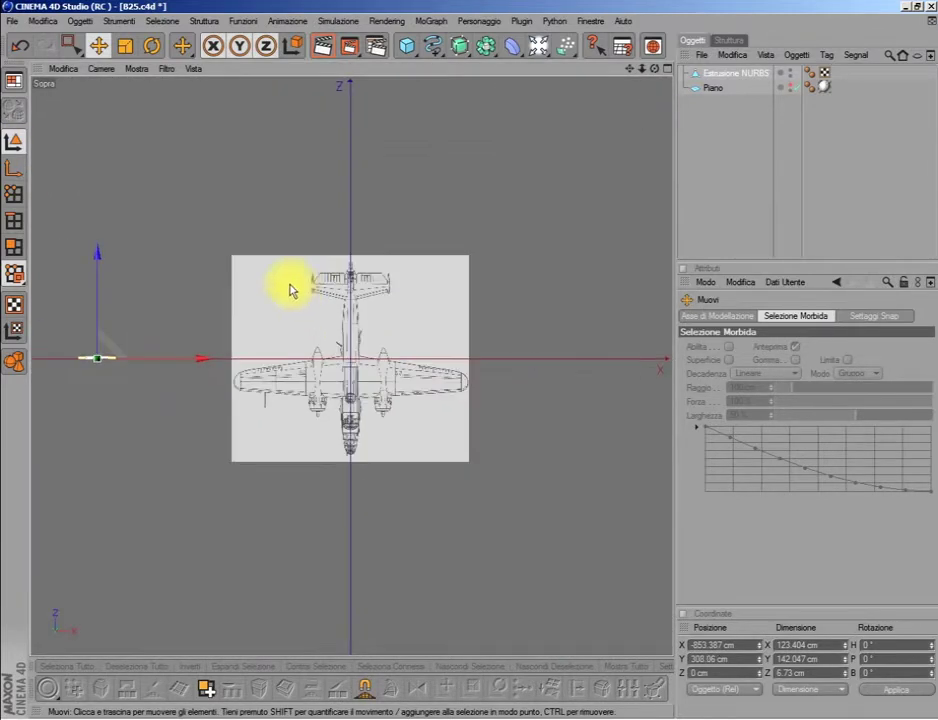
{"action": "left_click_drag", "start_coordinate": [130, 340], "coordinate": [186, 340]}
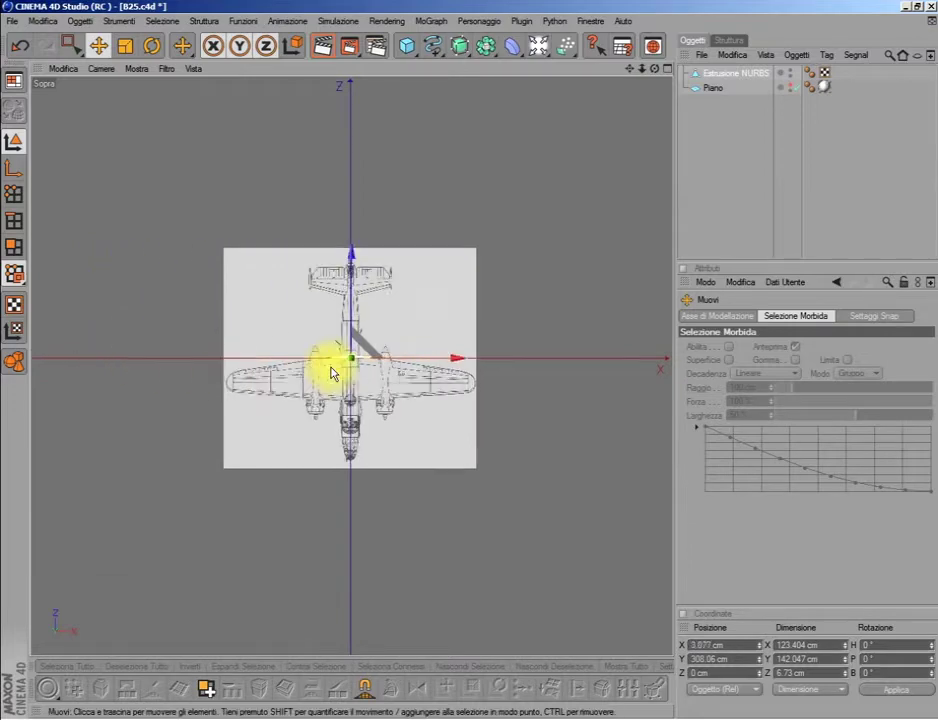
{"action": "scroll", "coordinate": [335, 364], "scroll_direction": "up", "scroll_amount": 5}
{"action": "scroll", "coordinate": [337, 345], "scroll_direction": "up", "scroll_amount": 1}
{"action": "middle_click", "coordinate": [255, 482]}
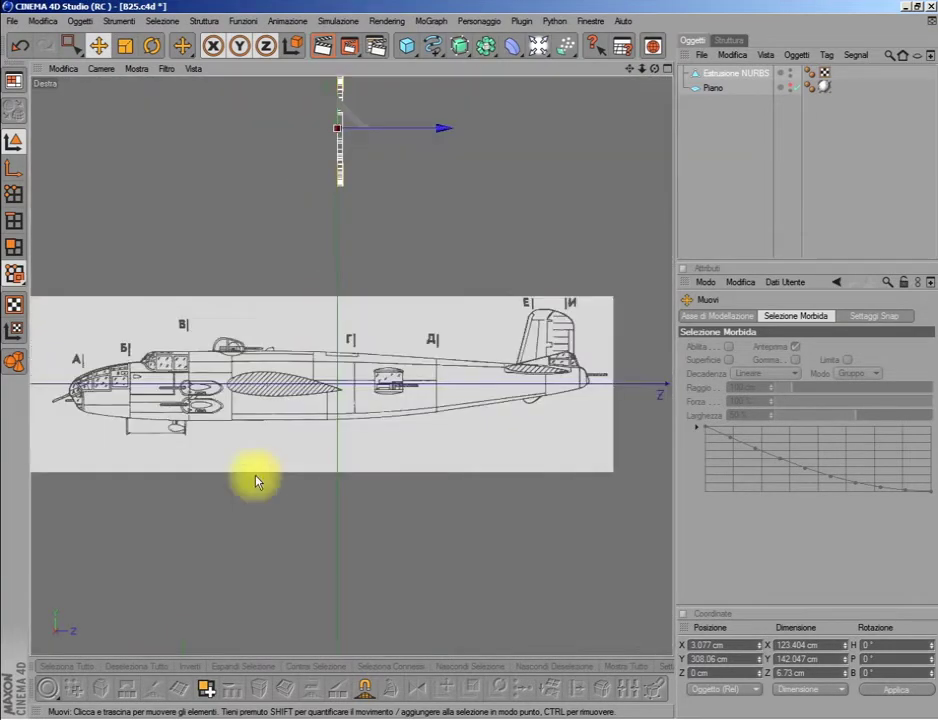
{"action": "left_click_drag", "start_coordinate": [346, 142], "coordinate": [86, 419]}
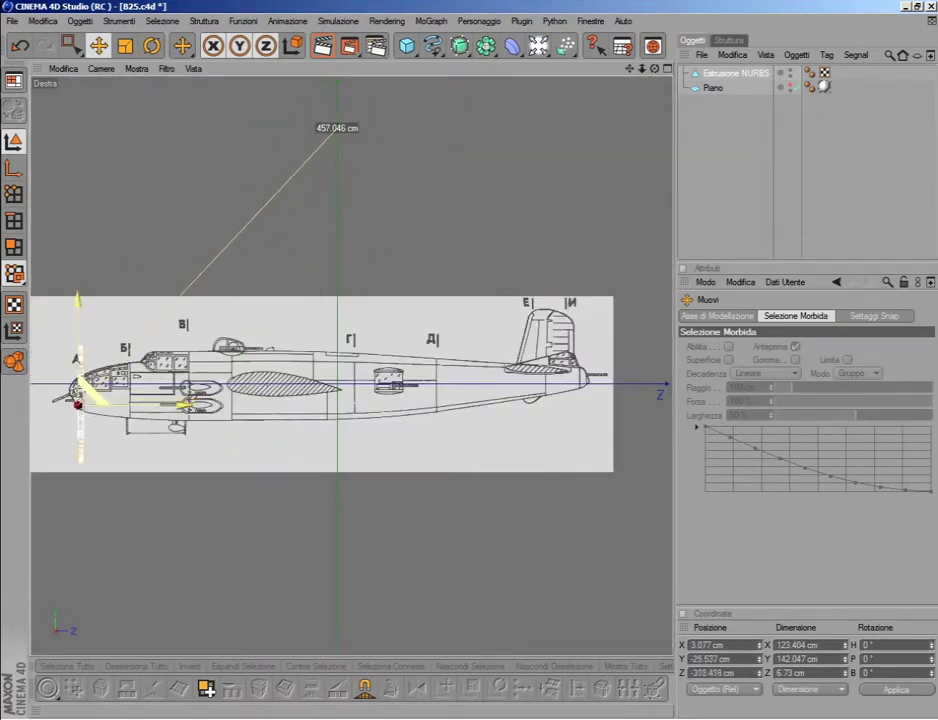
Nudge the ring up along the nose toward the station A line, undoing a stray axis move.
{"action": "left_click_drag", "start_coordinate": [629, 68], "coordinate": [476, 229]}
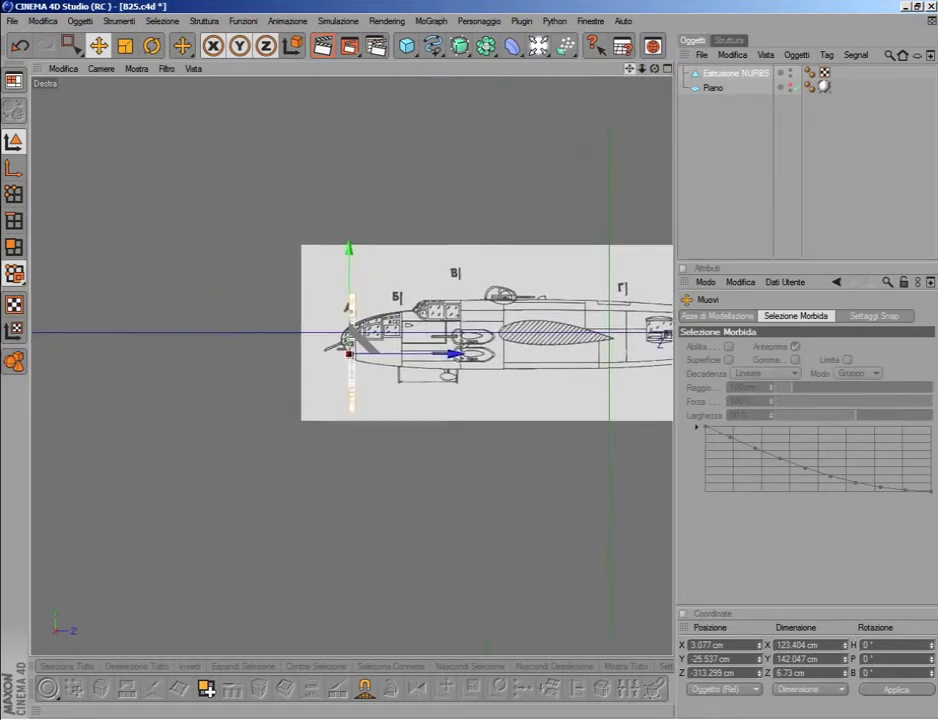
{"action": "scroll", "coordinate": [476, 229], "scroll_direction": "up", "scroll_amount": 3}
{"action": "scroll", "coordinate": [476, 228], "scroll_direction": "up", "scroll_amount": 3}
{"action": "left_click_drag", "start_coordinate": [356, 241], "coordinate": [356, 169]}
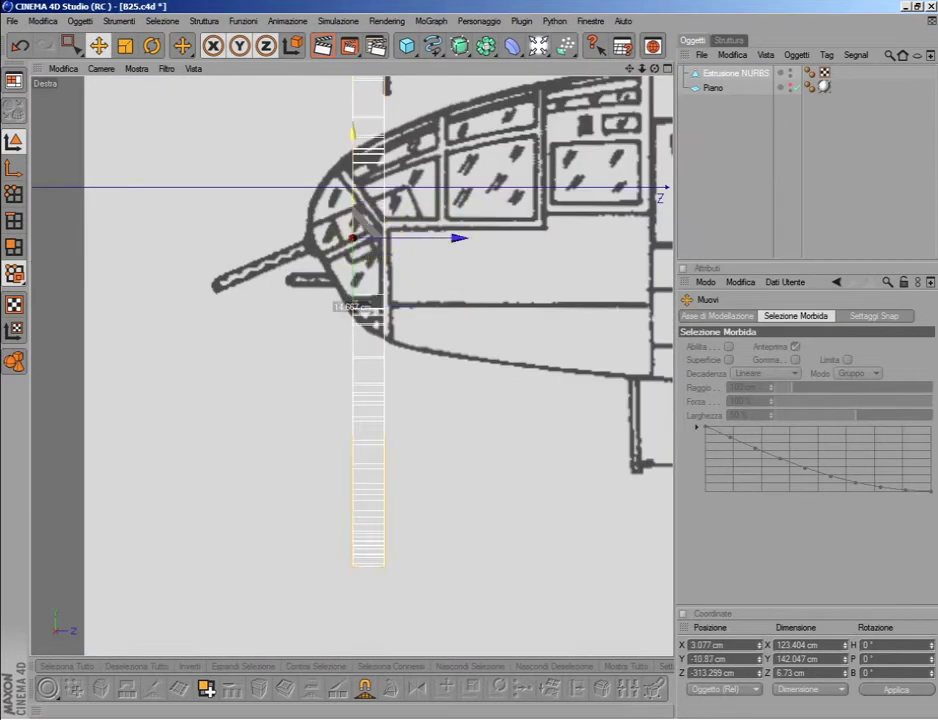
{"action": "left_click", "coordinate": [13, 168]}
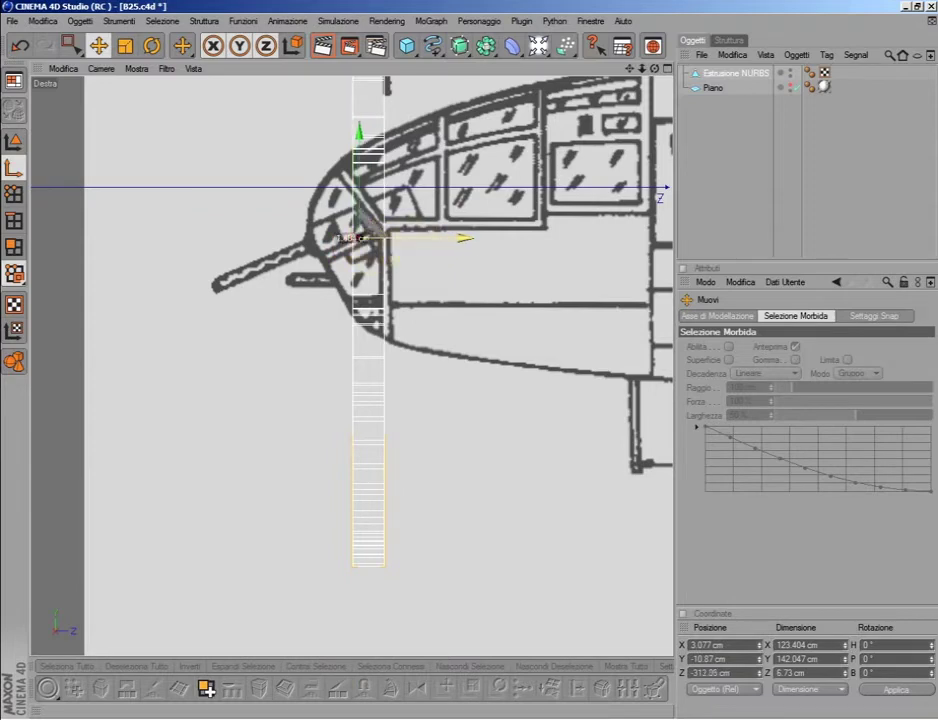
{"action": "middle_click_drag", "start_coordinate": [607, 59], "coordinate": [496, 176]}
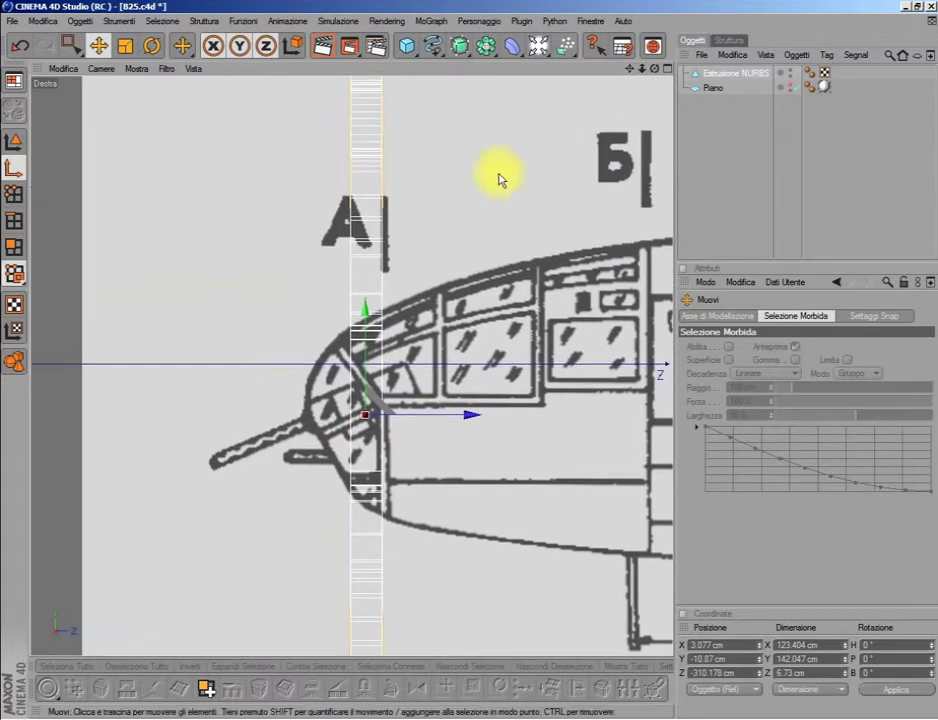
{"action": "left_click", "coordinate": [368, 380]}
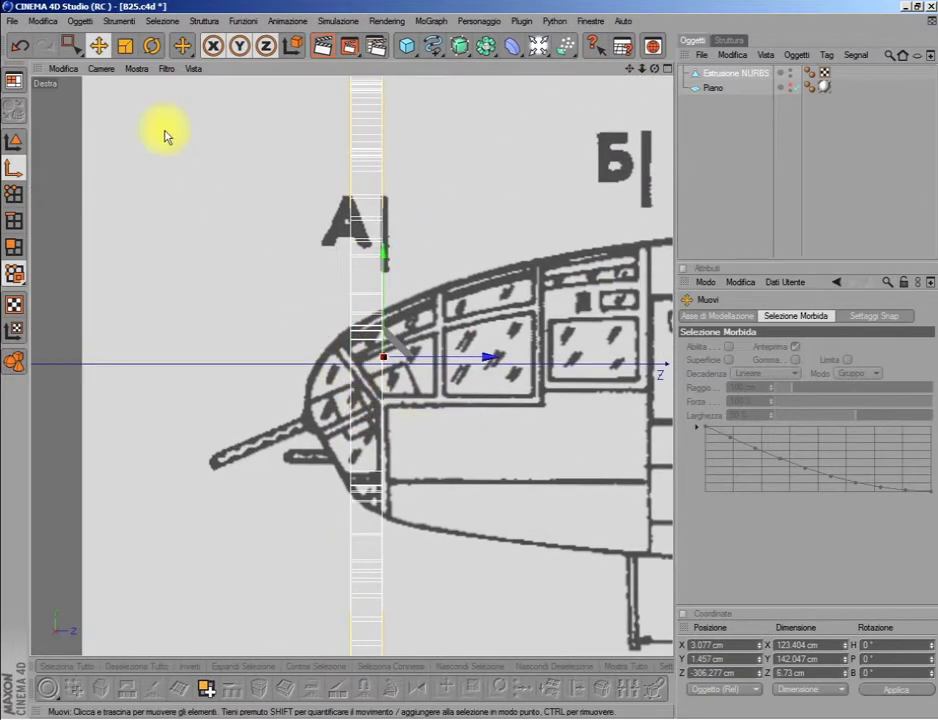
{"action": "left_click", "coordinate": [18, 45]}
{"action": "left_click", "coordinate": [13, 141]}
{"action": "left_click_drag", "start_coordinate": [268, 263], "coordinate": [290, 218]}
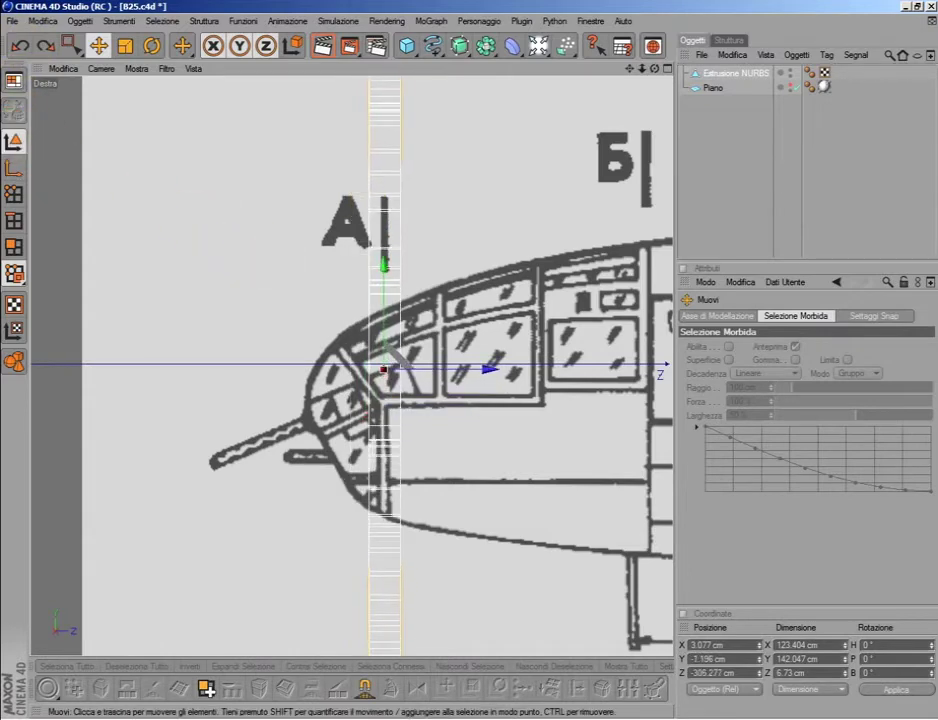
Shrink the ring to about 39 × 45 cm and lower it to Y -11.182 cm.
{"action": "left_click", "coordinate": [125, 45]}
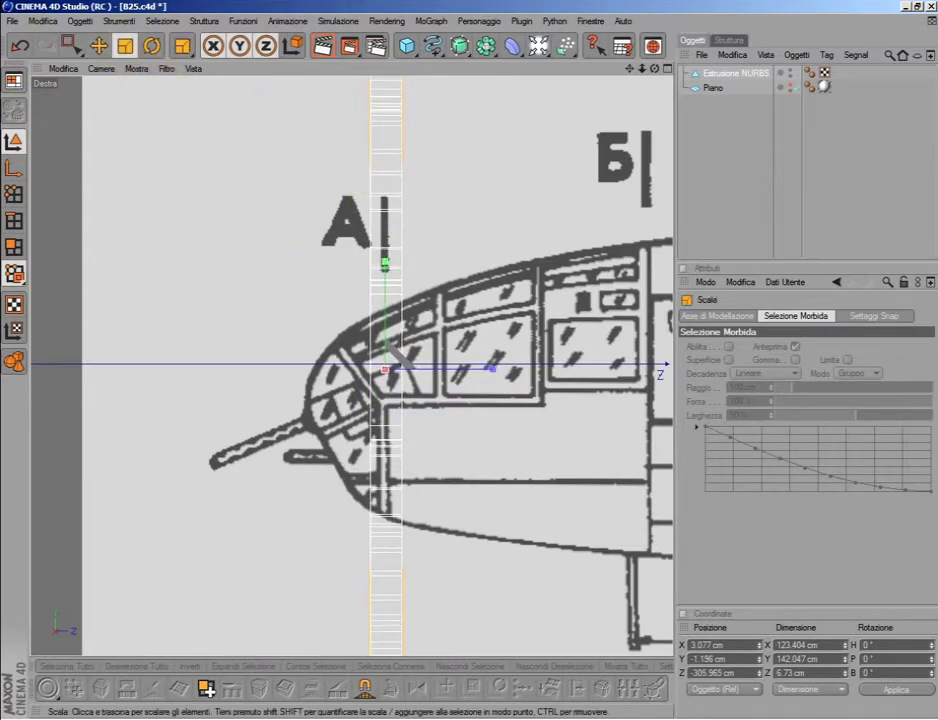
{"action": "left_click_drag", "start_coordinate": [420, 380], "coordinate": [300, 380]}
{"action": "left_click", "coordinate": [98, 45]}
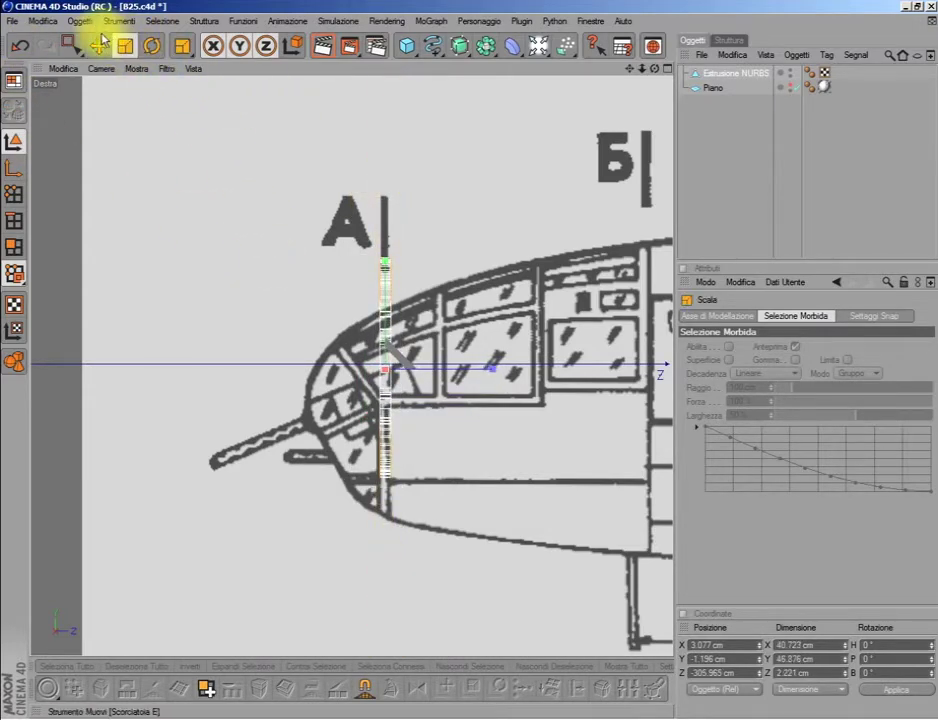
{"action": "left_click_drag", "start_coordinate": [384, 265], "coordinate": [385, 311]}
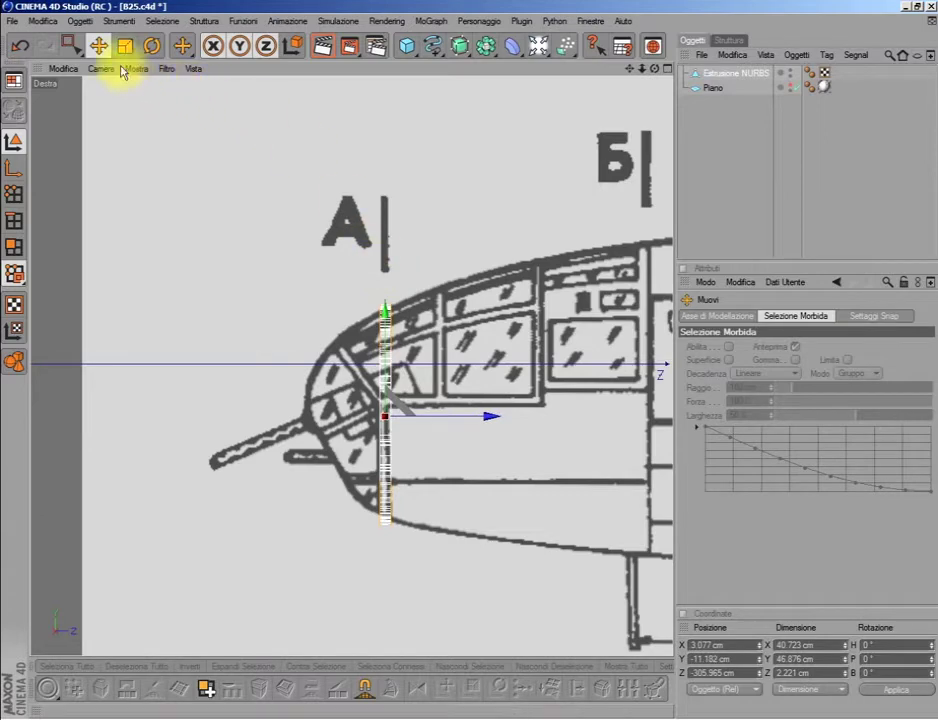
{"action": "left_click", "coordinate": [72, 45]}
Switch to the Top view and center it on the aircraft nose.
{"action": "left_click", "coordinate": [150, 47]}
{"action": "left_click", "coordinate": [125, 45]}
{"action": "key", "text": "F2"}
{"action": "left_click_drag", "start_coordinate": [629, 68], "coordinate": [437, 375]}
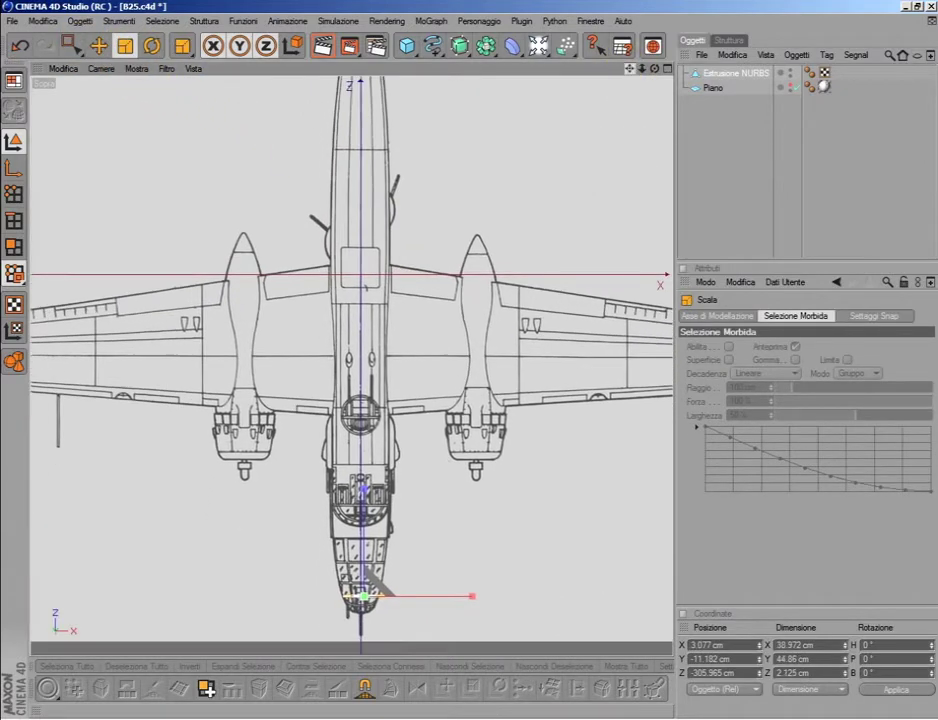
{"action": "scroll", "coordinate": [434, 375], "scroll_direction": "up", "scroll_amount": 5}
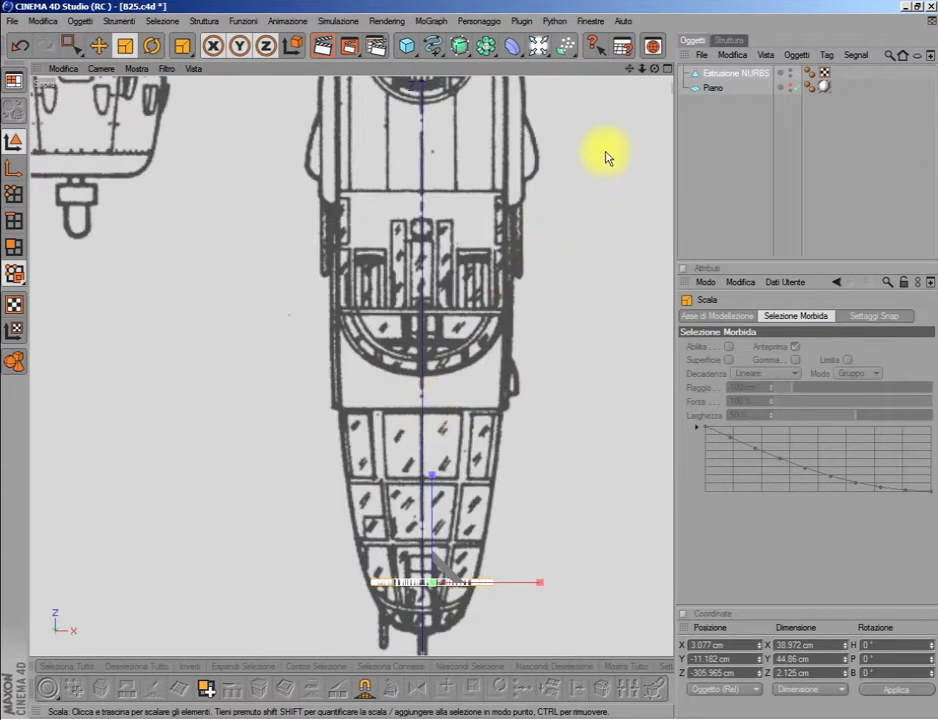
{"action": "left_click_drag", "start_coordinate": [629, 68], "coordinate": [629, 30]}
Set the ring's X position to 0 and frame it in the perspective view.
{"action": "left_click", "coordinate": [705, 72]}
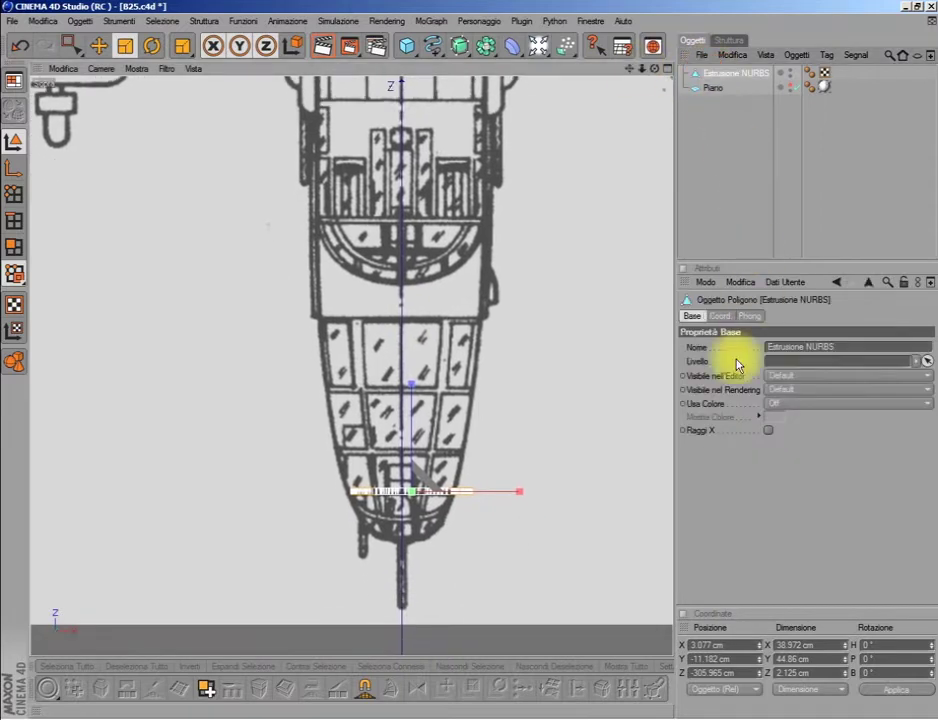
{"action": "left_click", "coordinate": [732, 651]}
{"action": "type", "text": "0"}
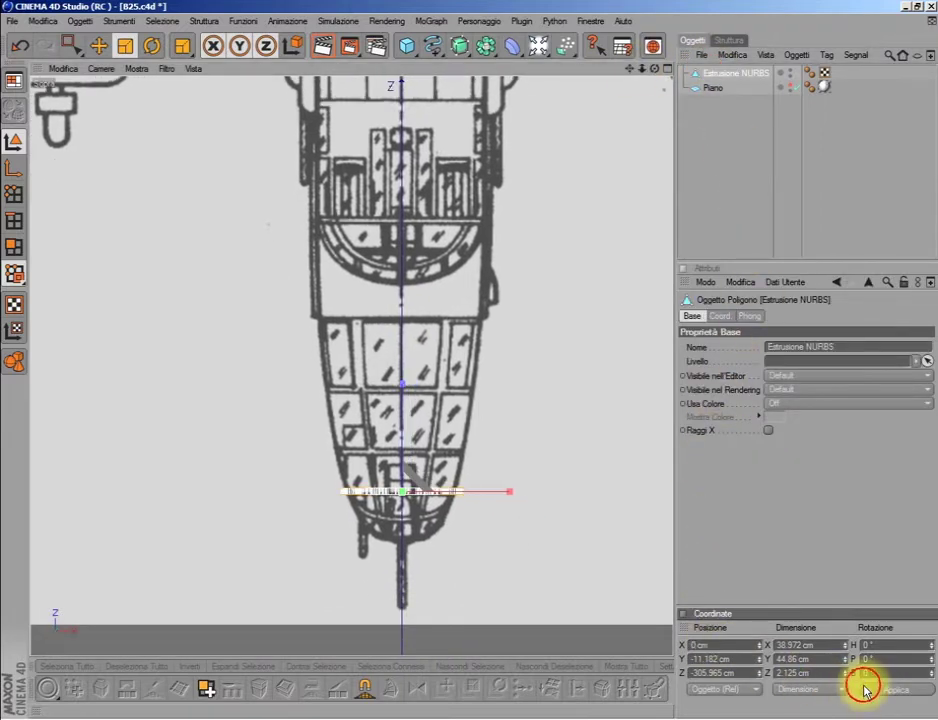
{"action": "left_click", "coordinate": [864, 689]}
{"action": "scroll", "coordinate": [481, 554], "scroll_direction": "up", "scroll_amount": 2}
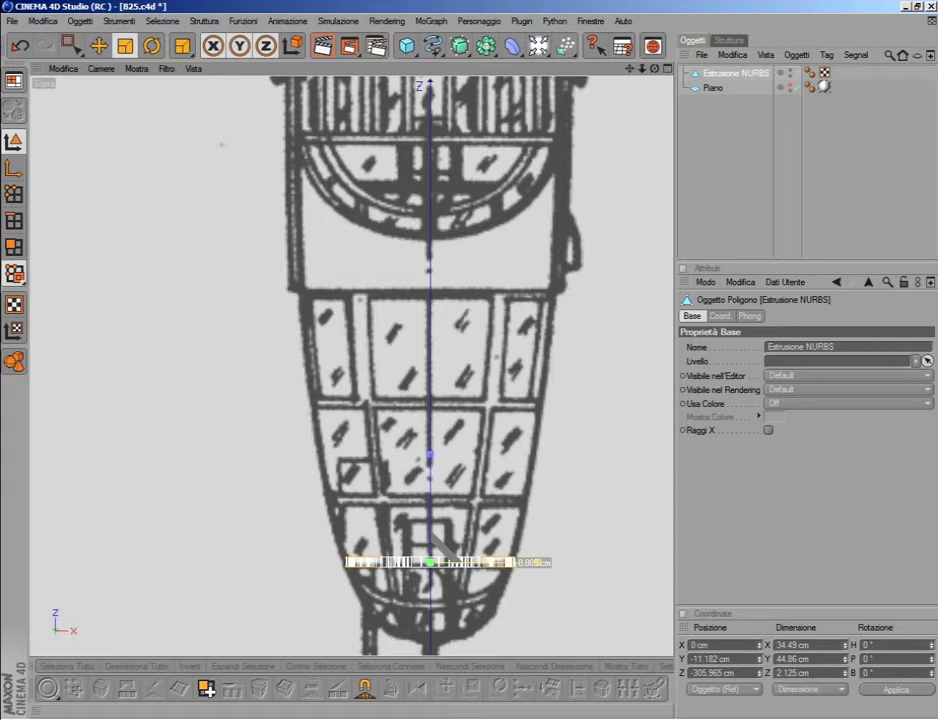
{"action": "scroll", "coordinate": [545, 545], "scroll_direction": "down", "scroll_amount": 3}
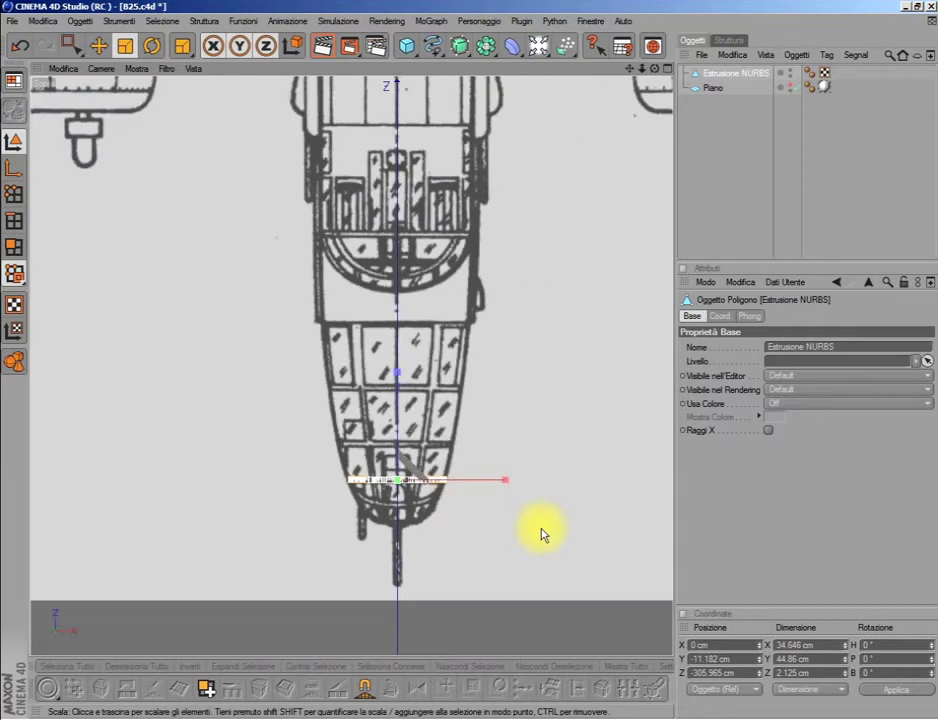
{"action": "middle_click", "coordinate": [436, 481]}
{"action": "middle_click", "coordinate": [190, 285]}
{"action": "key", "text": "h"}
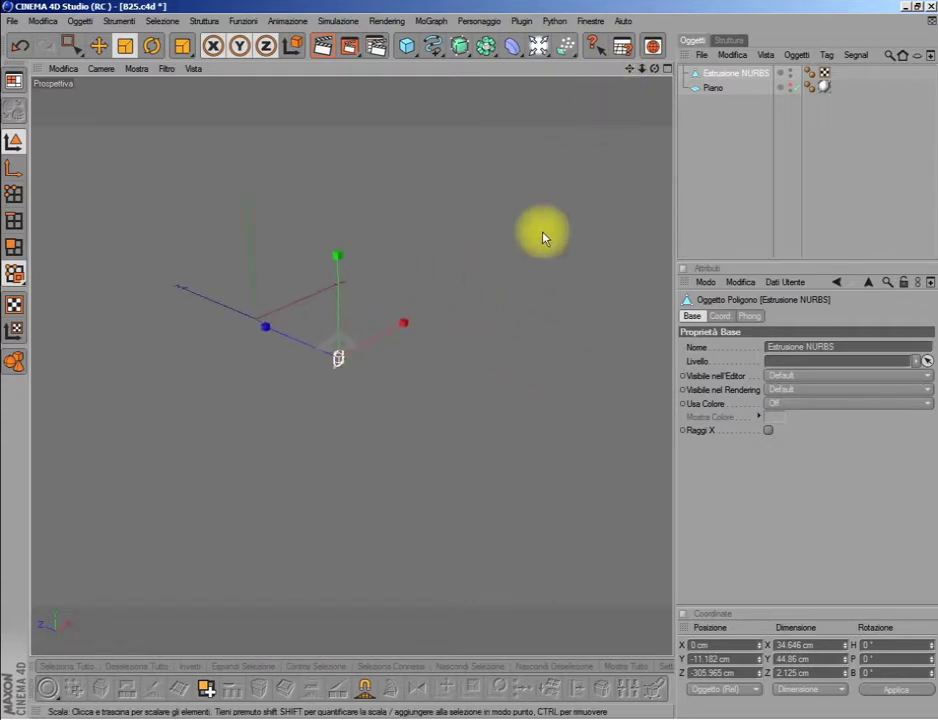
Maximize the Front view and zoom onto the Б–Б section drawing.
{"action": "scroll", "coordinate": [544, 237], "scroll_direction": "up", "scroll_amount": 3}
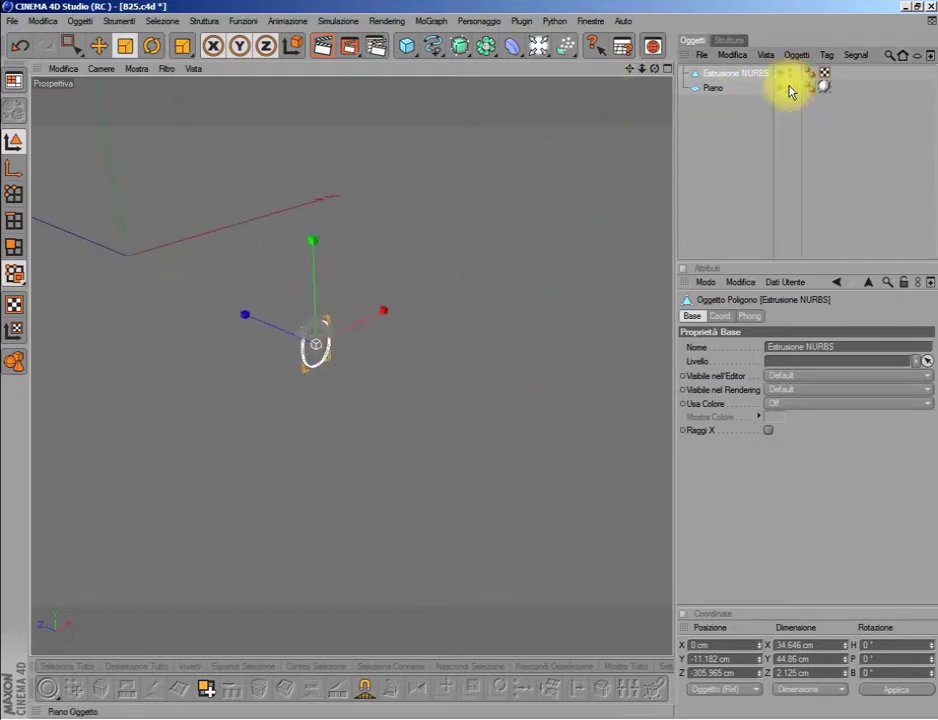
{"action": "left_click_drag", "start_coordinate": [629, 69], "coordinate": [566, 207]}
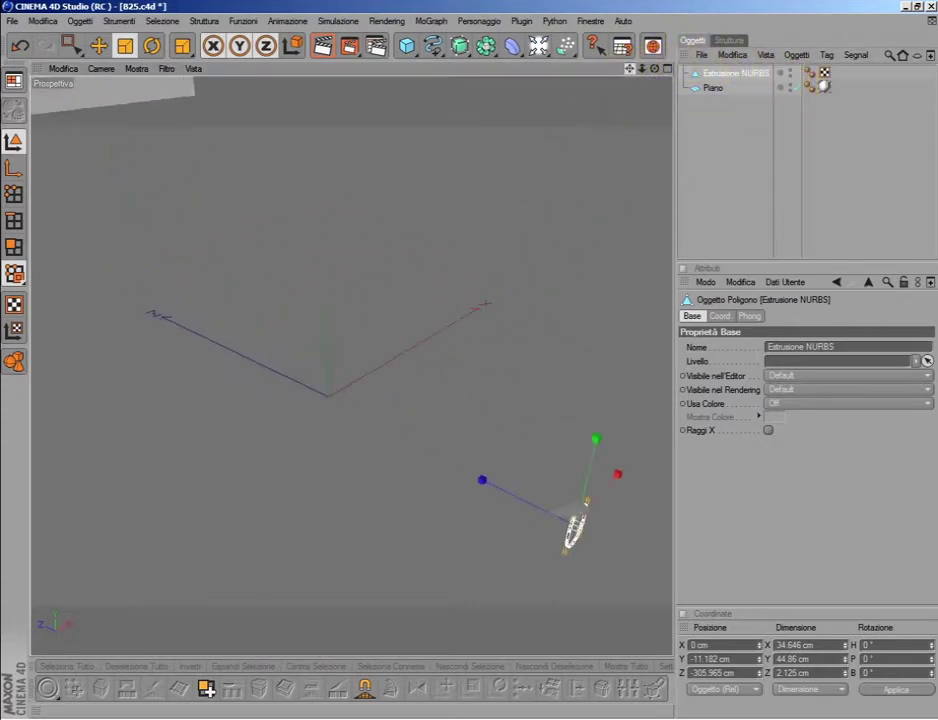
{"action": "middle_click", "coordinate": [565, 205]}
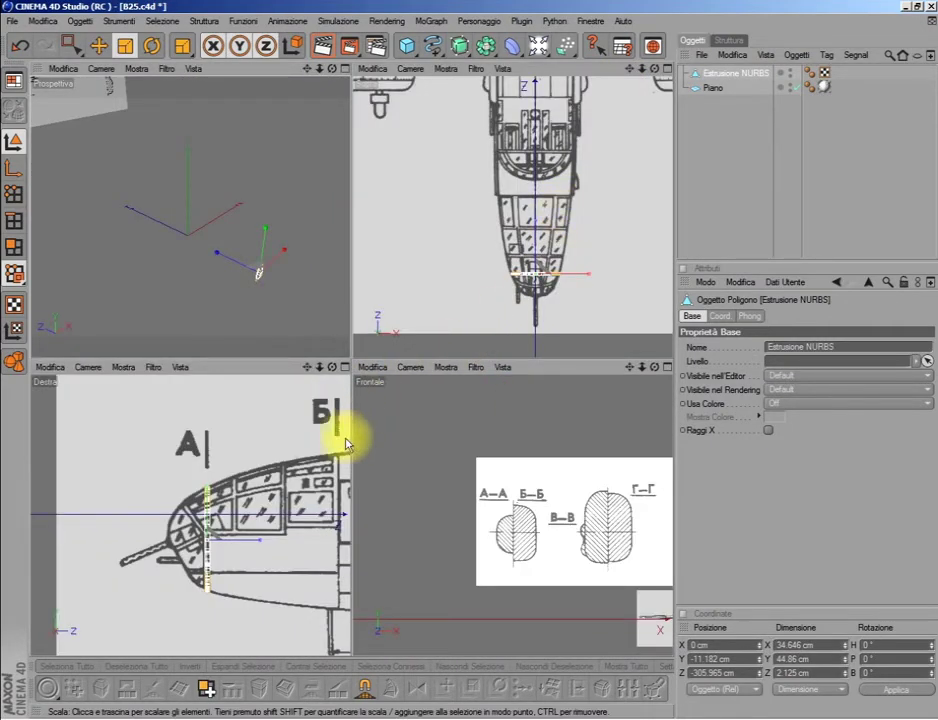
{"action": "middle_click", "coordinate": [428, 470]}
{"action": "scroll", "coordinate": [428, 470], "scroll_direction": "up", "scroll_amount": 3}
{"action": "scroll", "coordinate": [482, 398], "scroll_direction": "up", "scroll_amount": 2}
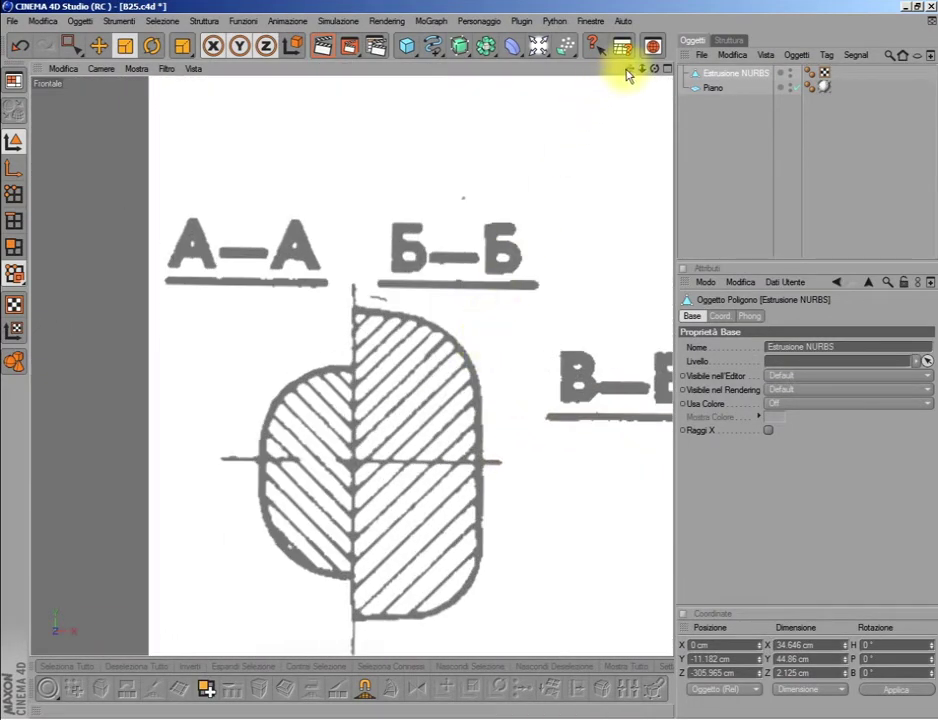
{"action": "left_click_drag", "start_coordinate": [629, 69], "coordinate": [600, 120]}
{"action": "scroll", "coordinate": [494, 159], "scroll_direction": "up", "scroll_amount": 2}
Draw a linear spline from the top down the right half of the Б–Б outline.
{"action": "left_click", "coordinate": [432, 45]}
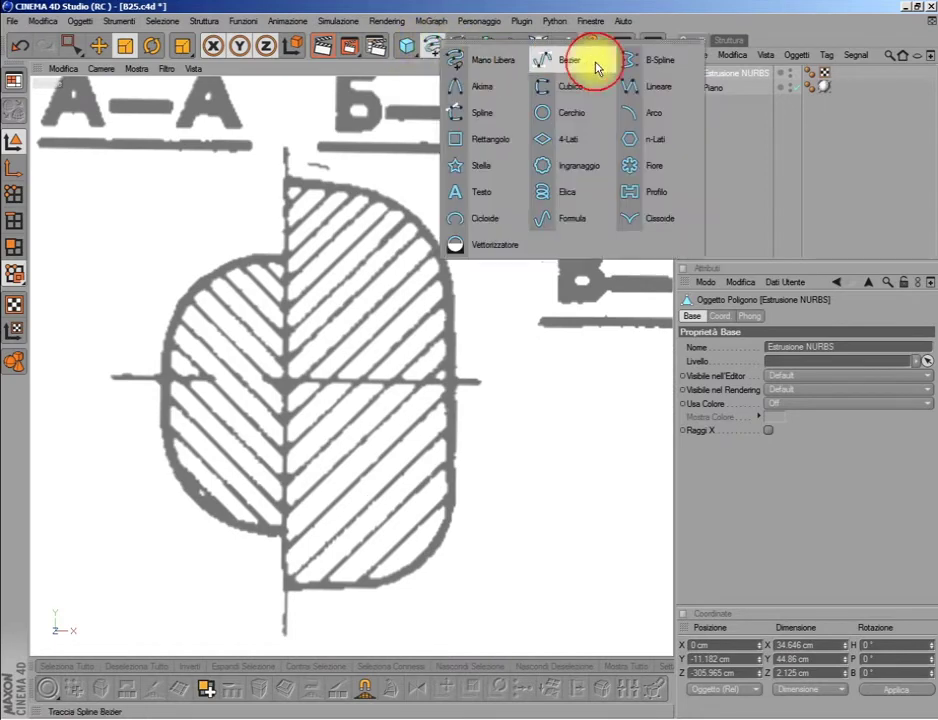
{"action": "left_click", "coordinate": [662, 87]}
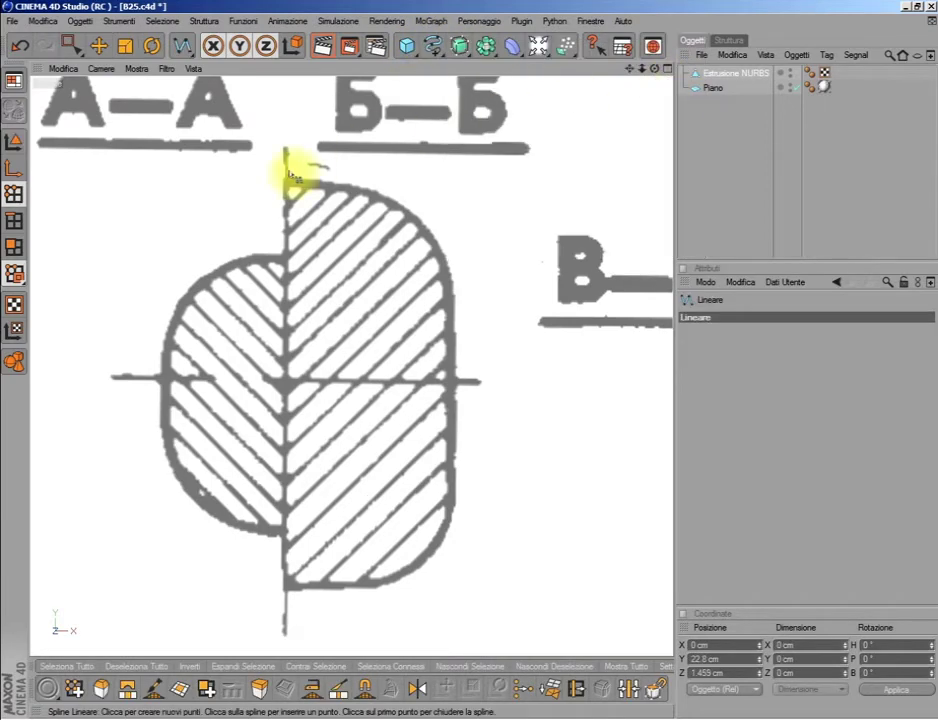
{"action": "left_click", "coordinate": [166, 69]}
{"action": "left_click", "coordinate": [180, 368]}
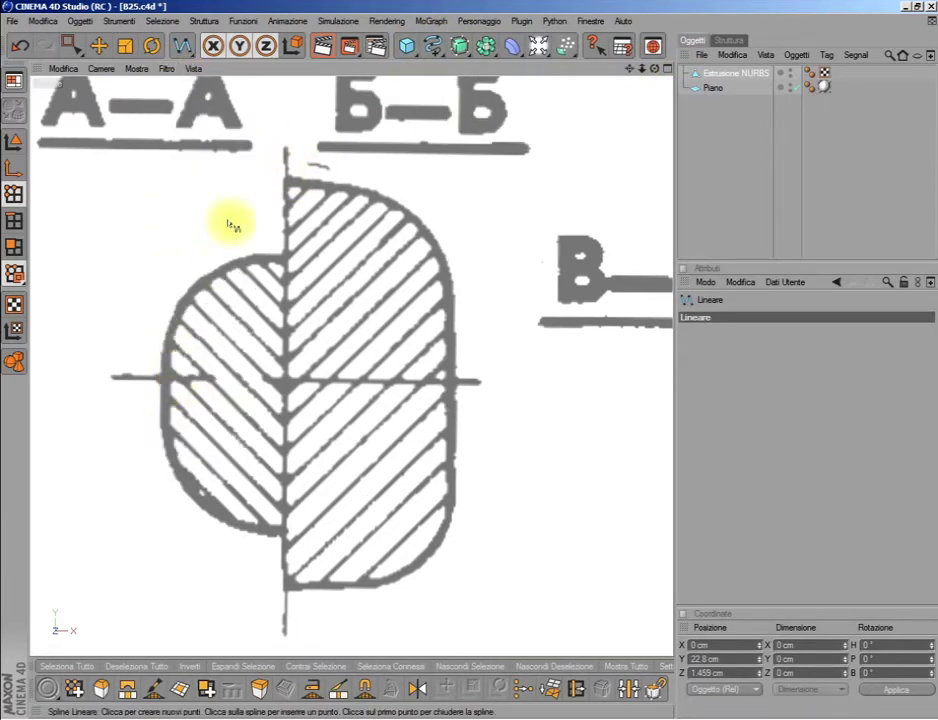
{"action": "left_click", "coordinate": [287, 180]}
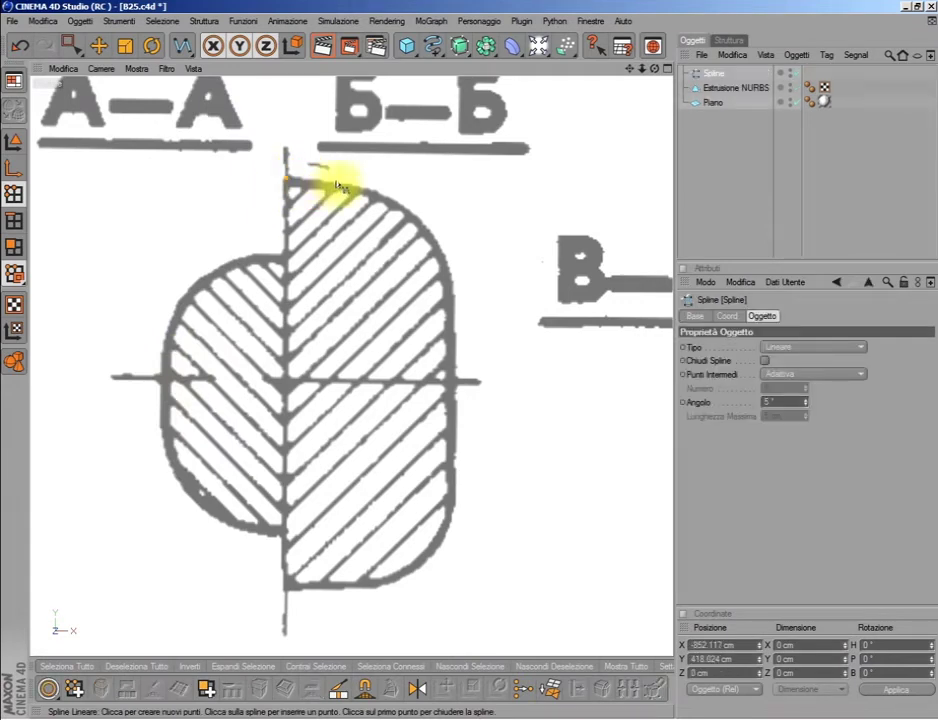
{"action": "left_click", "coordinate": [360, 188]}
{"action": "left_click", "coordinate": [450, 298]}
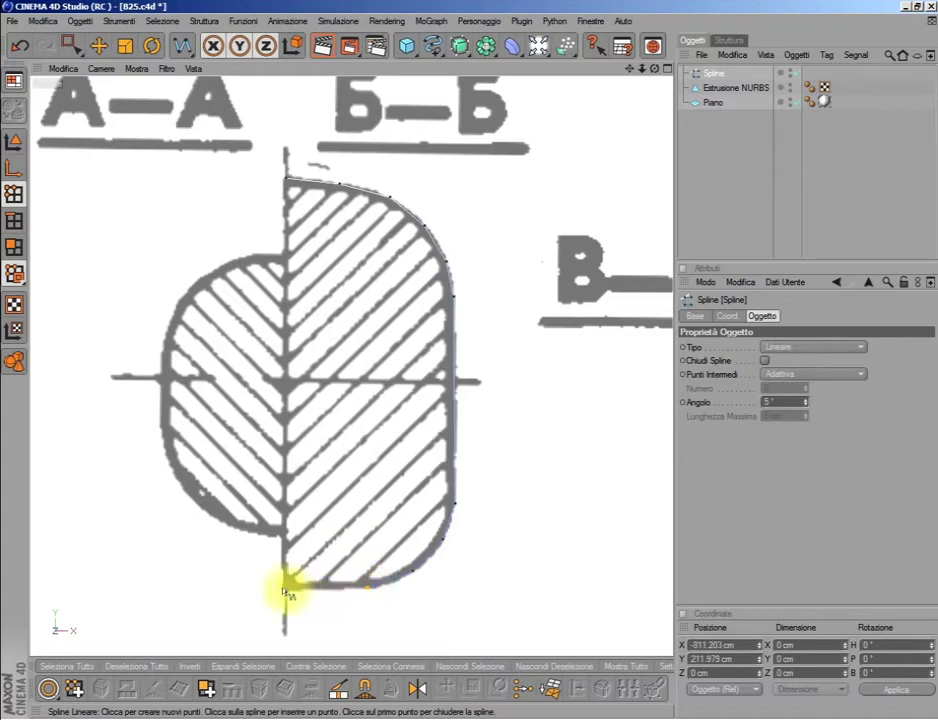
Align the spline's bottom point in X with its top point.
{"action": "left_click_drag", "start_coordinate": [72, 44], "coordinate": [88, 46]}
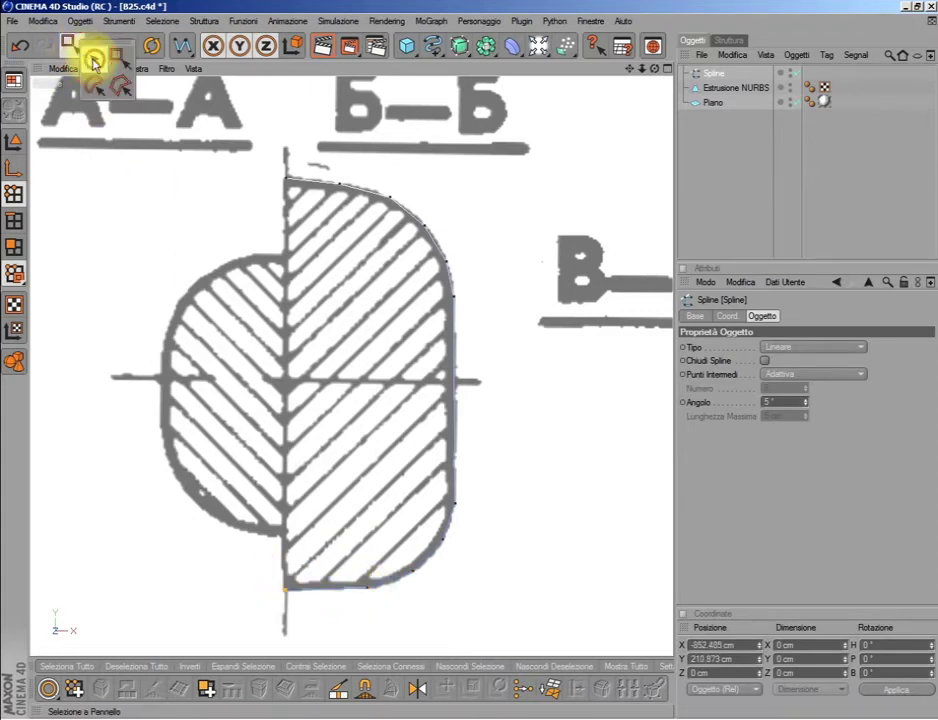
{"action": "left_click", "coordinate": [704, 645]}
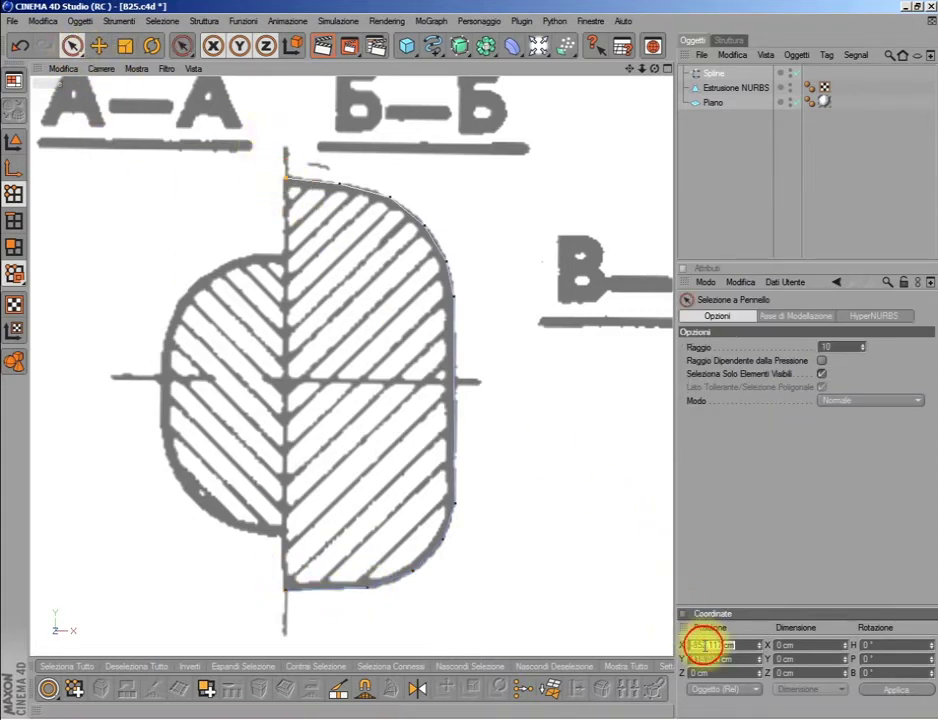
{"action": "left_click", "coordinate": [284, 588]}
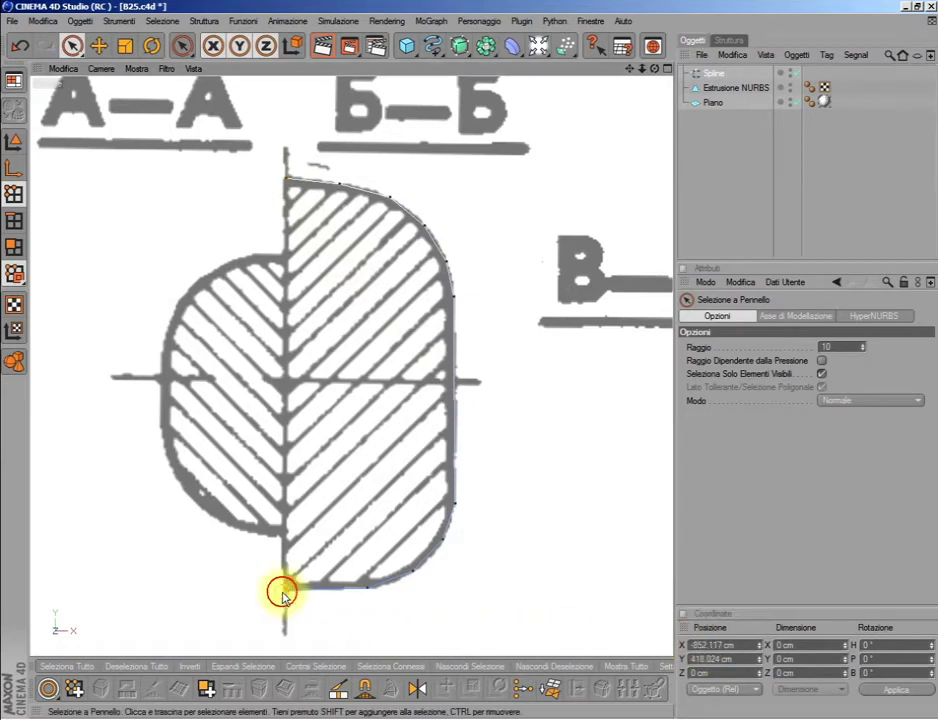
{"action": "left_click", "coordinate": [686, 645]}
{"action": "left_click", "coordinate": [880, 688]}
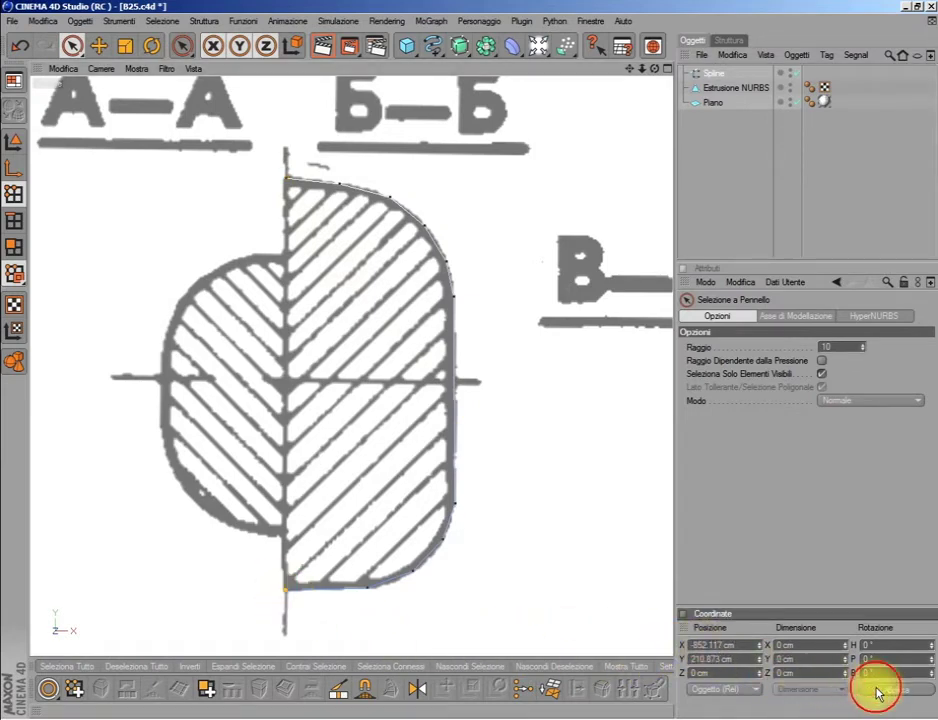
Make the upper outline points smoothly curved.
{"action": "left_click", "coordinate": [337, 183]}
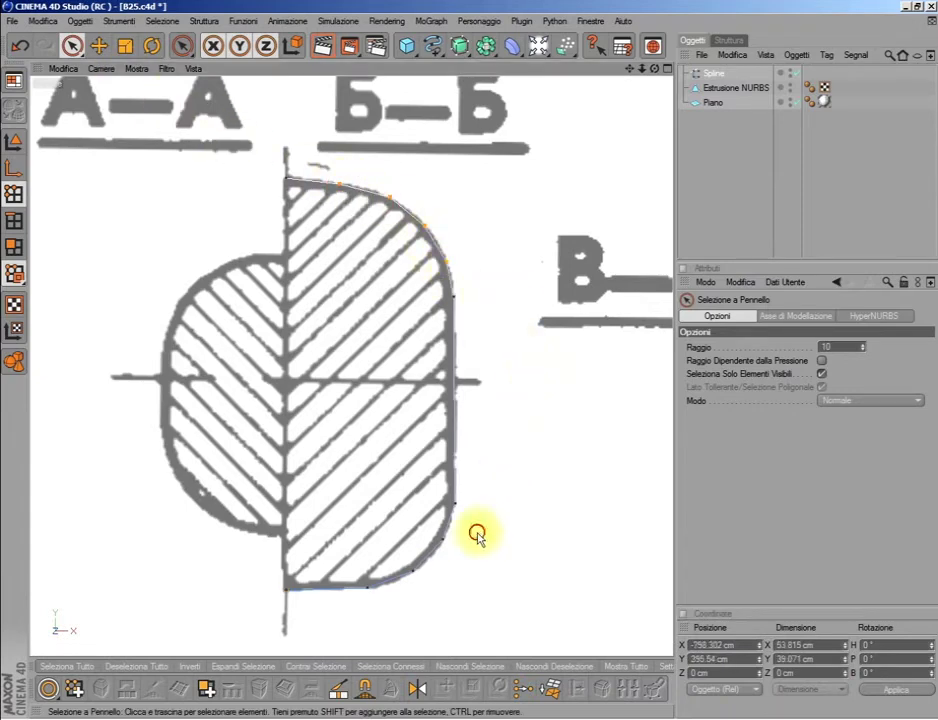
{"action": "right_click", "coordinate": [490, 312]}
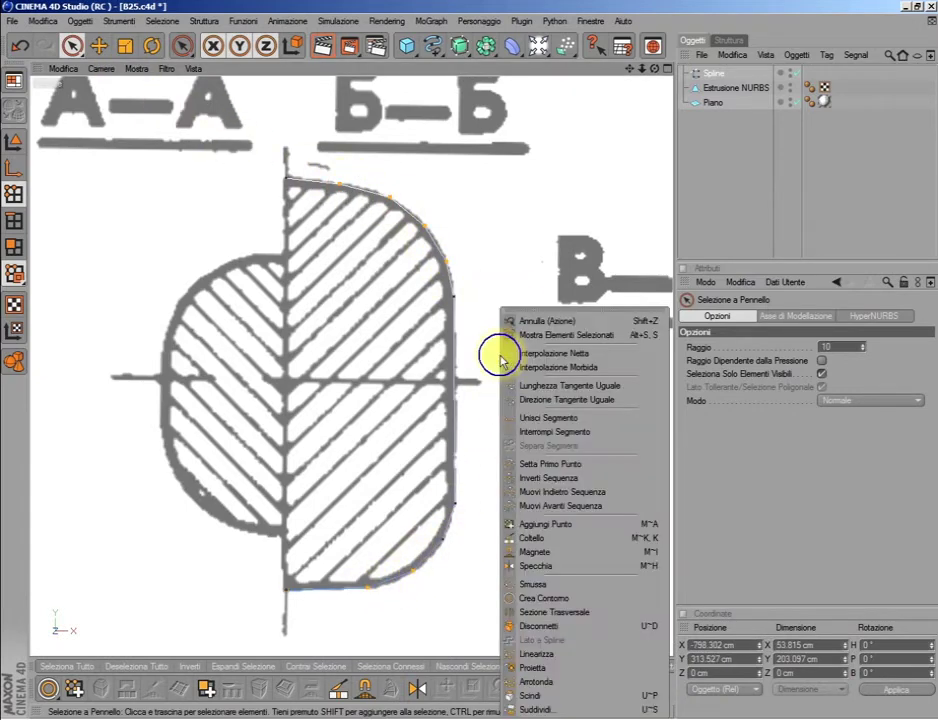
{"action": "left_click", "coordinate": [446, 540]}
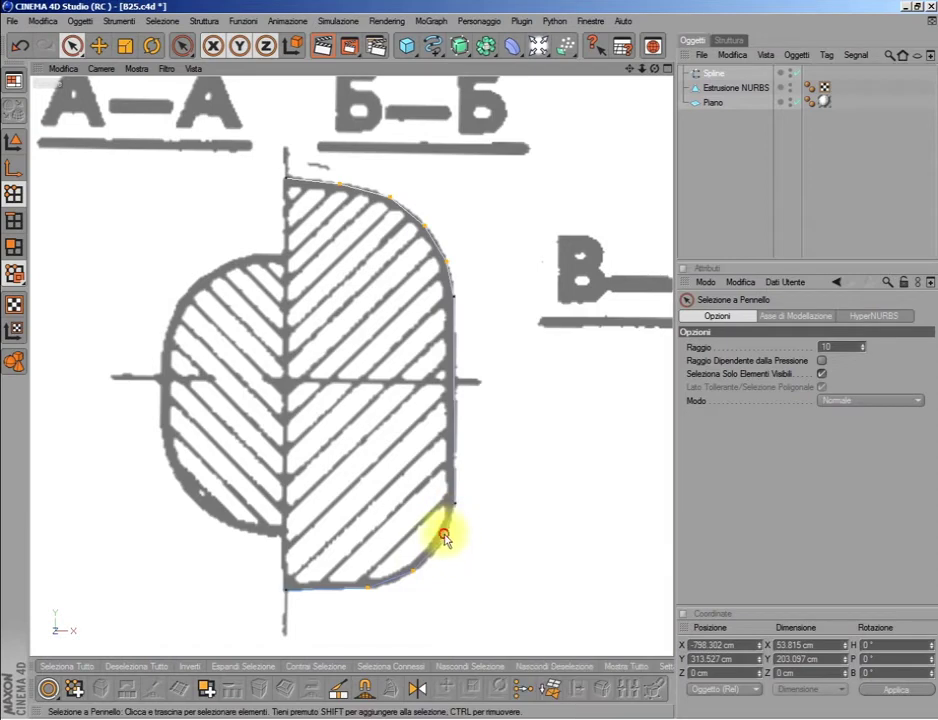
{"action": "right_click", "coordinate": [531, 323]}
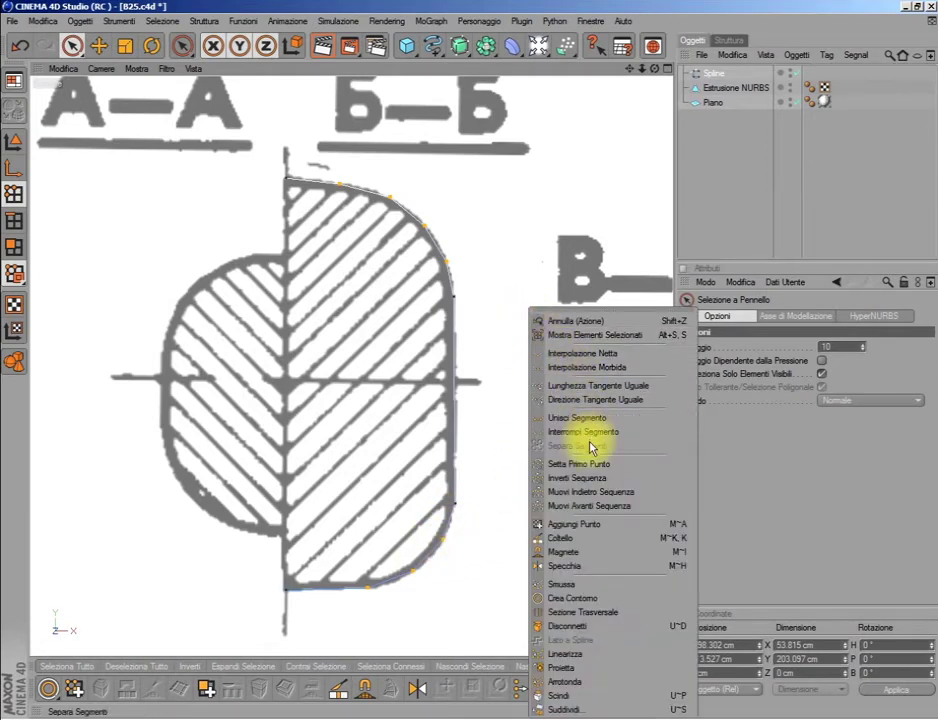
{"action": "left_click", "coordinate": [585, 367]}
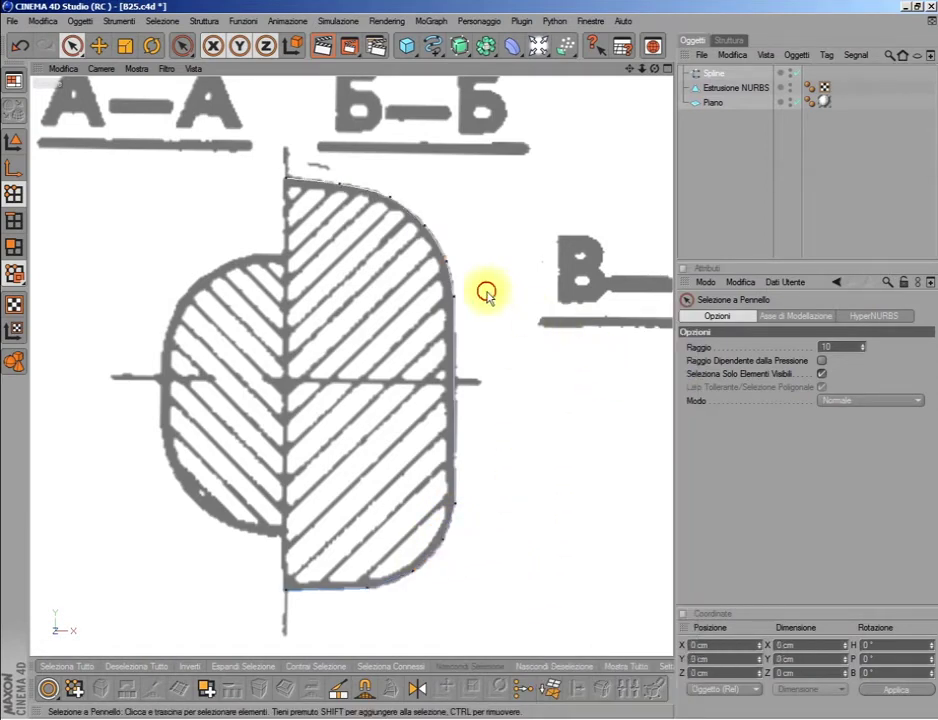
Chamfer the two right-edge corner points at a radius of about 44.93 cm.
{"action": "left_click_drag", "start_coordinate": [447, 303], "coordinate": [465, 491]}
{"action": "right_click", "coordinate": [540, 404]}
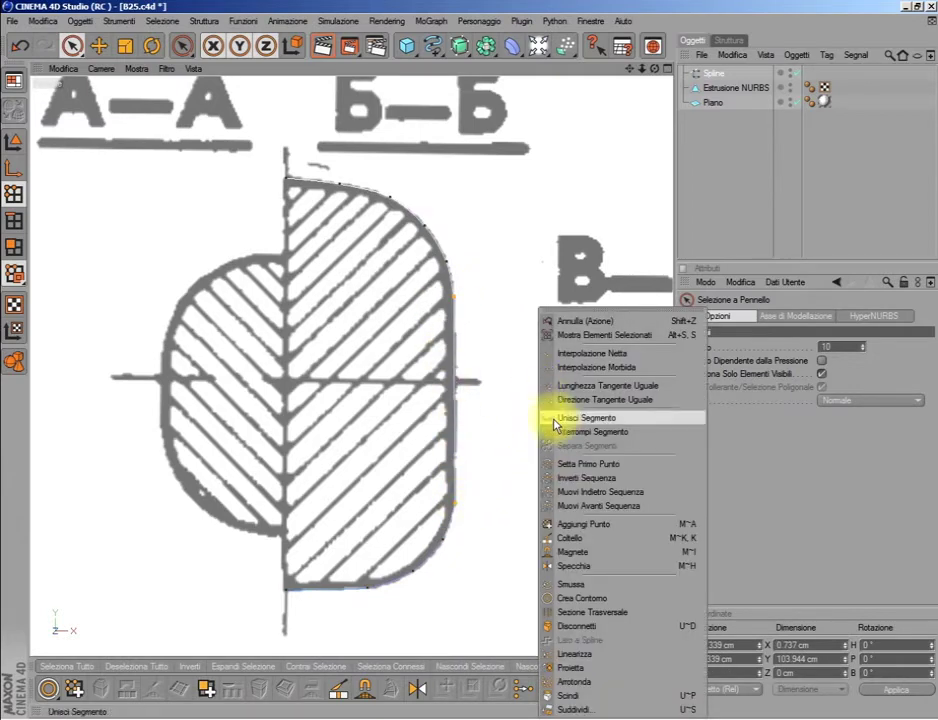
{"action": "left_click", "coordinate": [600, 584]}
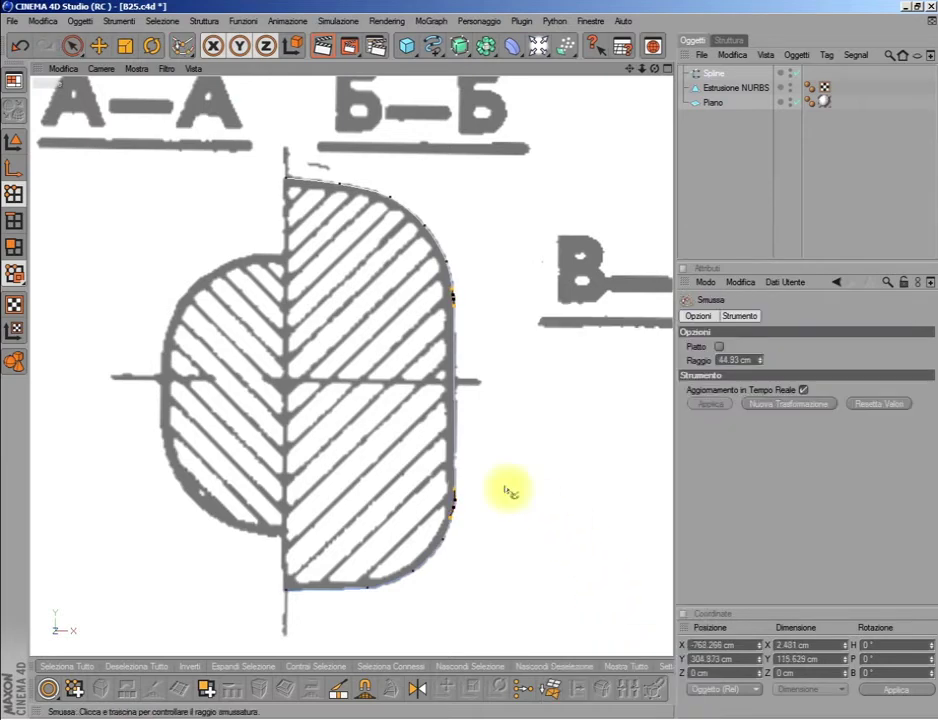
{"action": "left_click", "coordinate": [71, 45]}
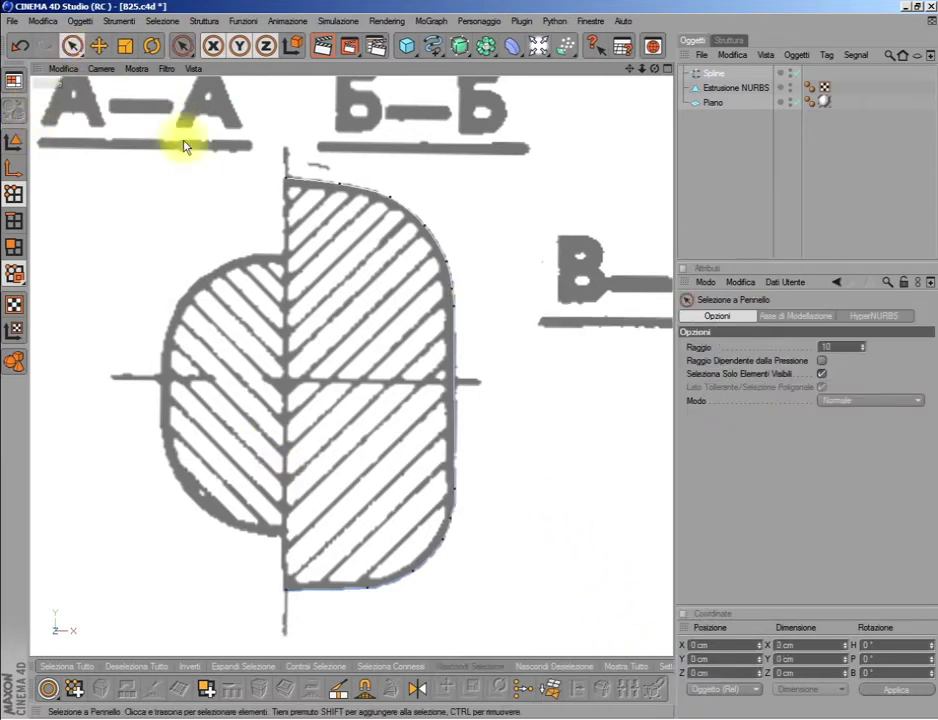
Maximize the perspective view, pan to the traced spline, and bring up the NURBS generator list.
{"action": "middle_click", "coordinate": [229, 186]}
{"action": "middle_click", "coordinate": [249, 218]}
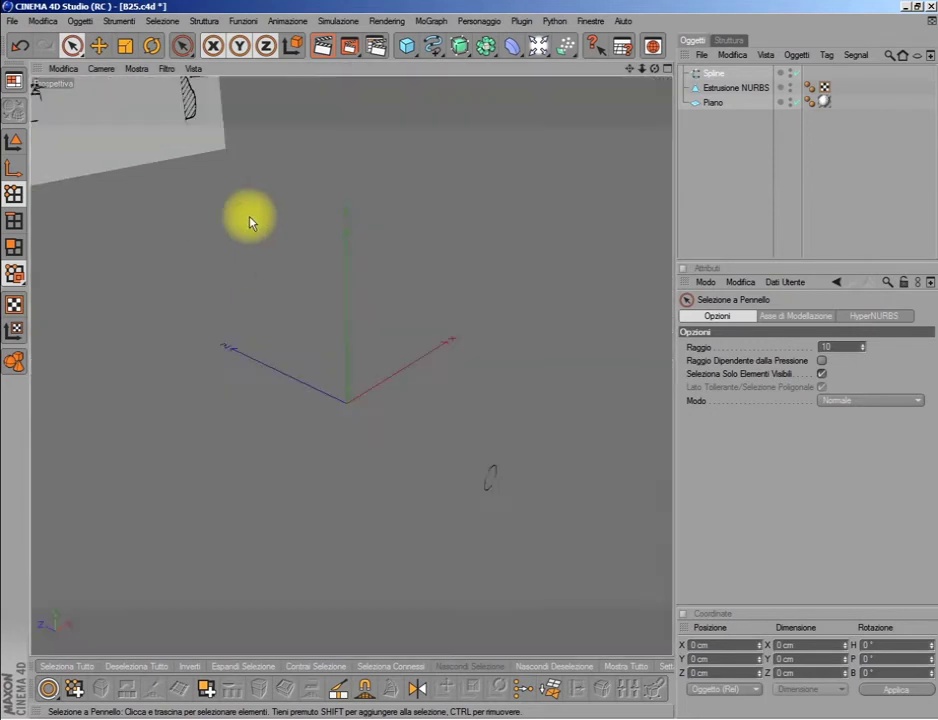
{"action": "scroll", "coordinate": [251, 230], "scroll_direction": "down", "scroll_amount": 3}
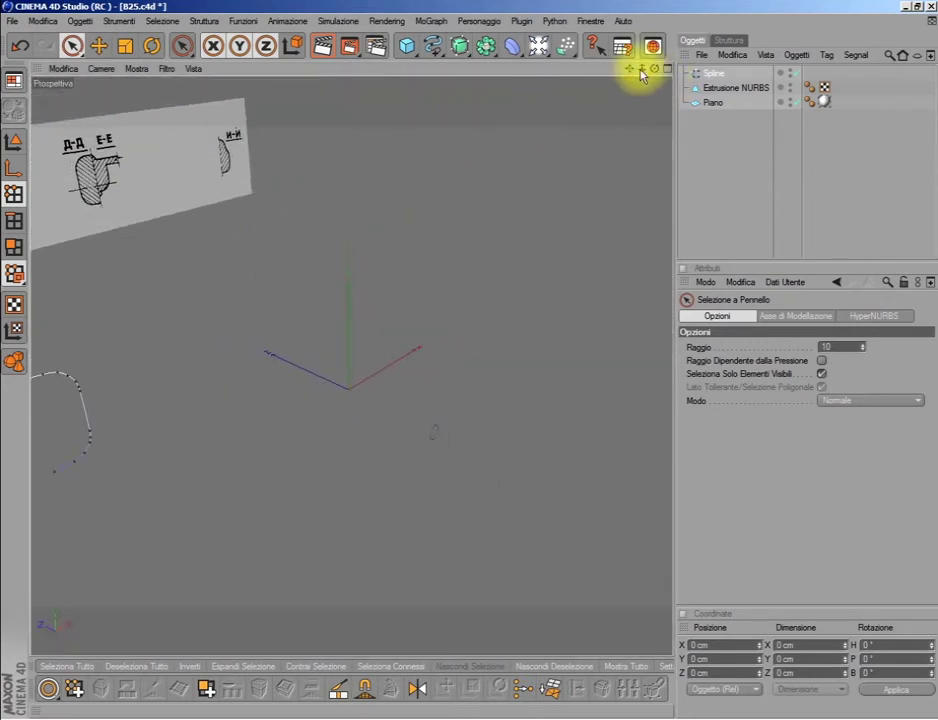
{"action": "left_click_drag", "start_coordinate": [632, 68], "coordinate": [780, 40]}
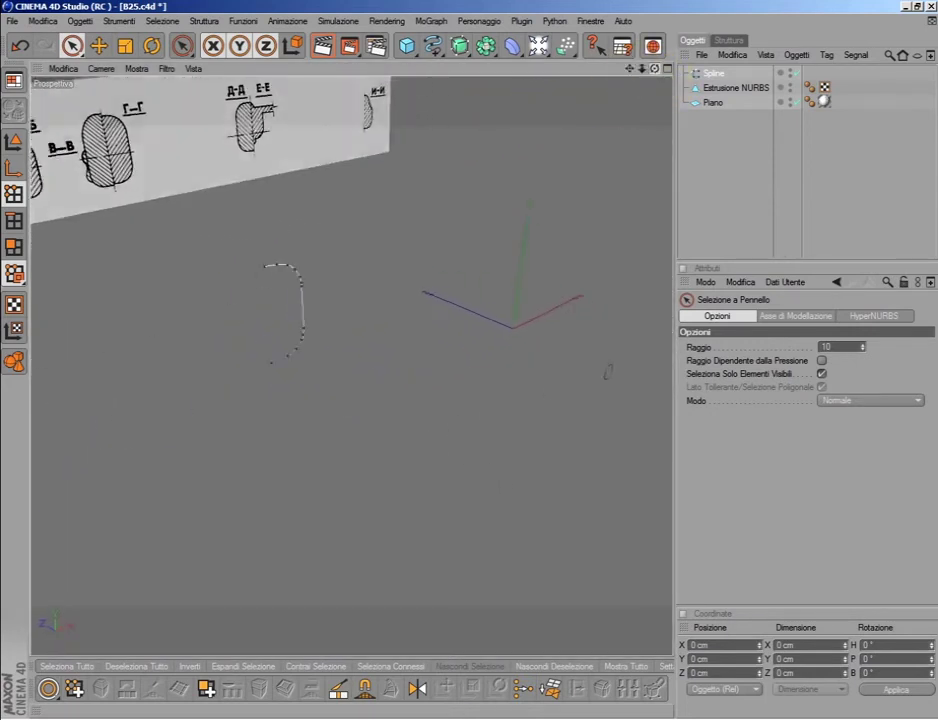
{"action": "mouse_move", "coordinate": [632, 68]}
{"action": "left_mouse_down"}
{"action": "mouse_move", "coordinate": [649, 72]}
{"action": "mouse_move", "coordinate": [634, 69]}
{"action": "mouse_move", "coordinate": [700, 150]}
{"action": "left_mouse_up"}
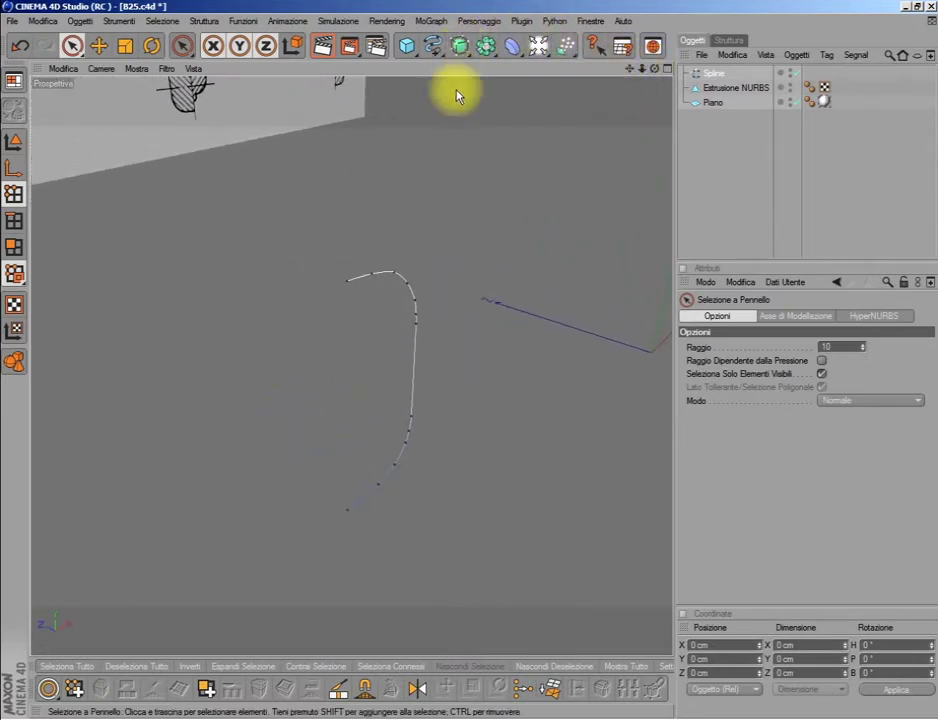
{"action": "key", "text": "F10"}
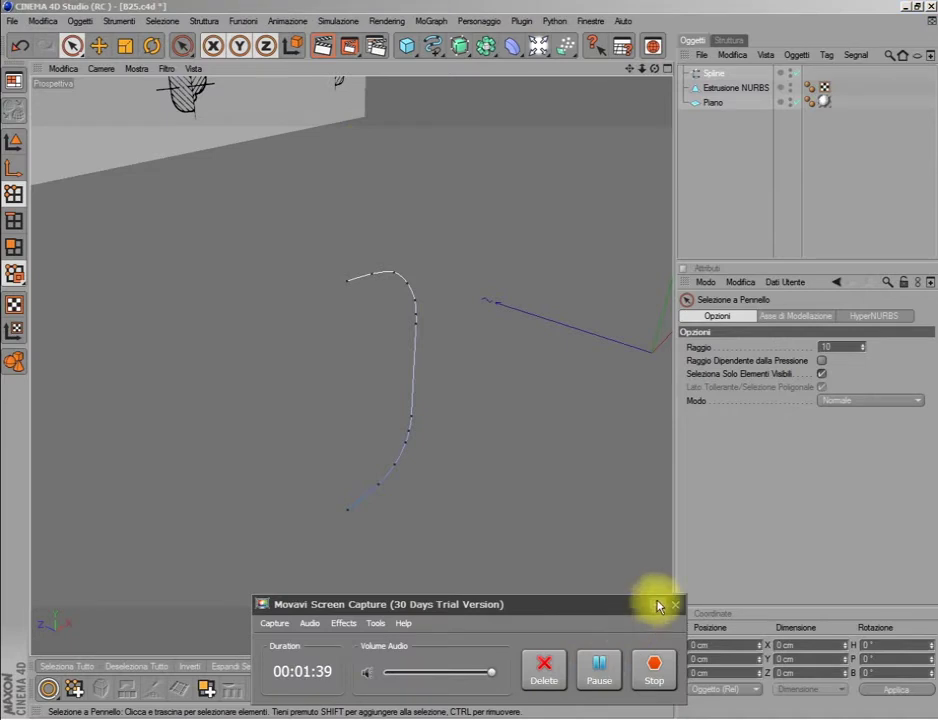
{"action": "left_click", "coordinate": [657, 604]}
{"action": "scroll", "coordinate": [464, 404], "scroll_direction": "up", "scroll_amount": 2}
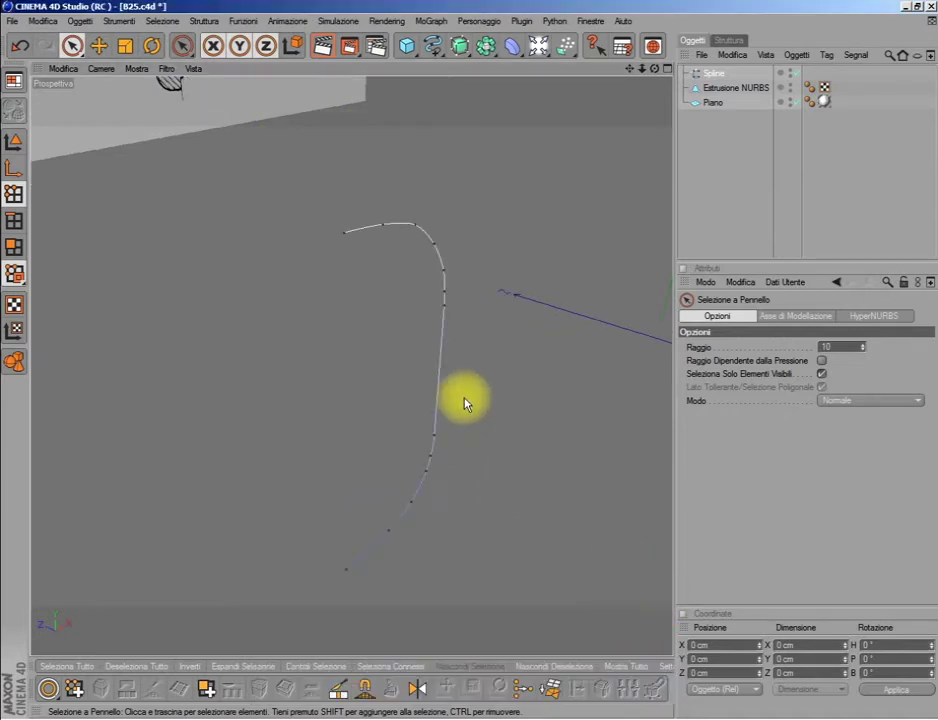
{"action": "left_click_drag", "start_coordinate": [483, 53], "coordinate": [451, 50]}
{"action": "key", "text": "F10"}
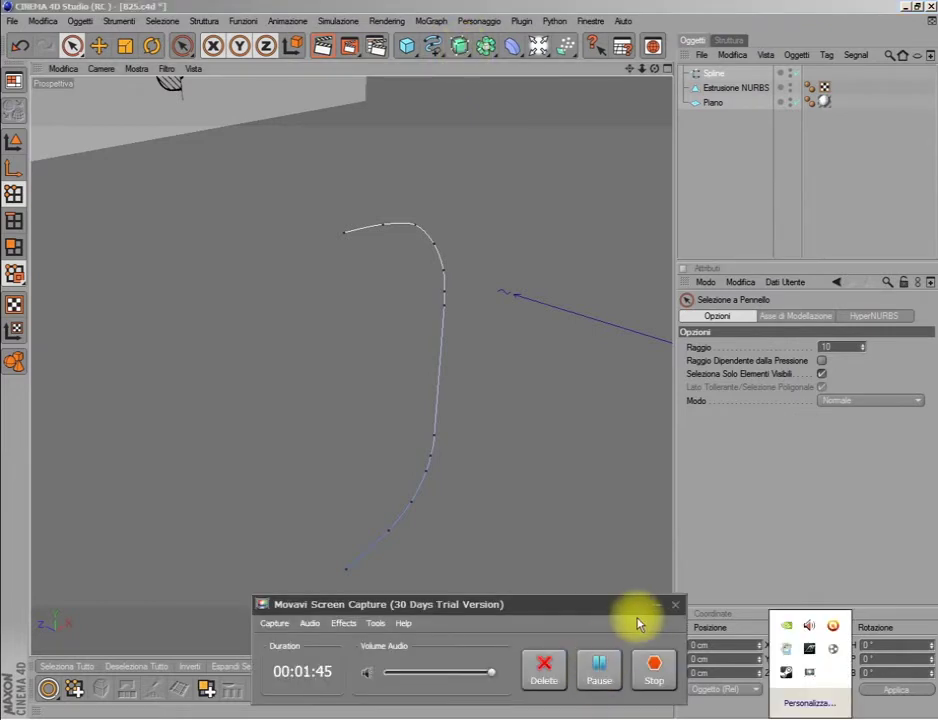
{"action": "left_click", "coordinate": [656, 606]}
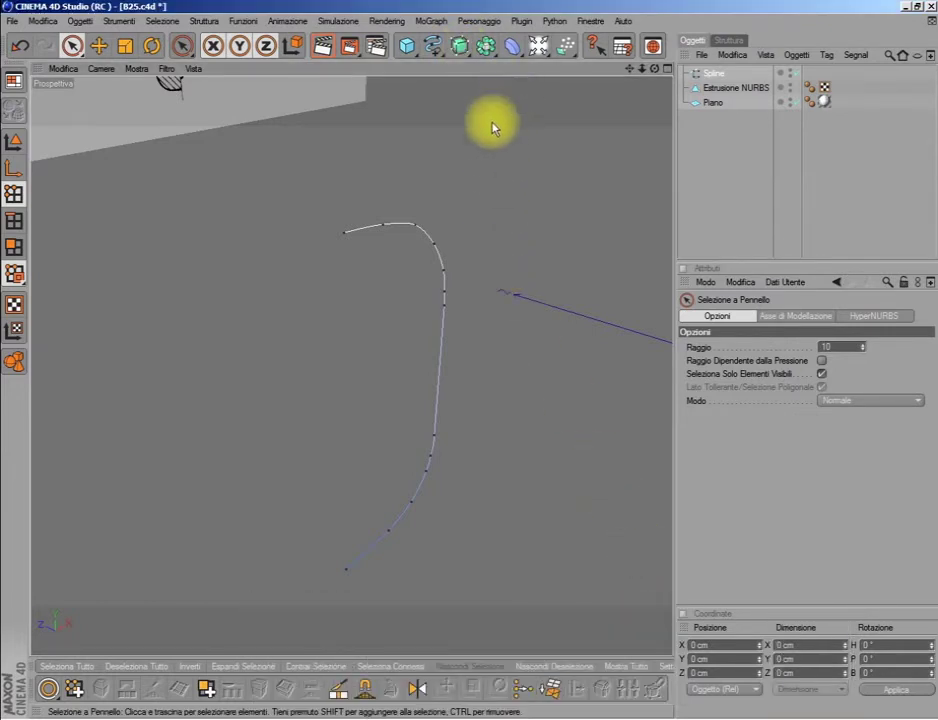
{"action": "mouse_move", "coordinate": [473, 46]}
{"action": "left_mouse_down"}
{"action": "mouse_move", "coordinate": [463, 46]}
{"action": "mouse_move", "coordinate": [477, 46]}
{"action": "mouse_move", "coordinate": [536, 94]}
{"action": "left_mouse_up"}
Extrude the spline with Estrusione NURBS, make it editable, and mirror its polygons into a closed oval ring.
{"action": "left_click_drag", "start_coordinate": [716, 95], "coordinate": [712, 80]}
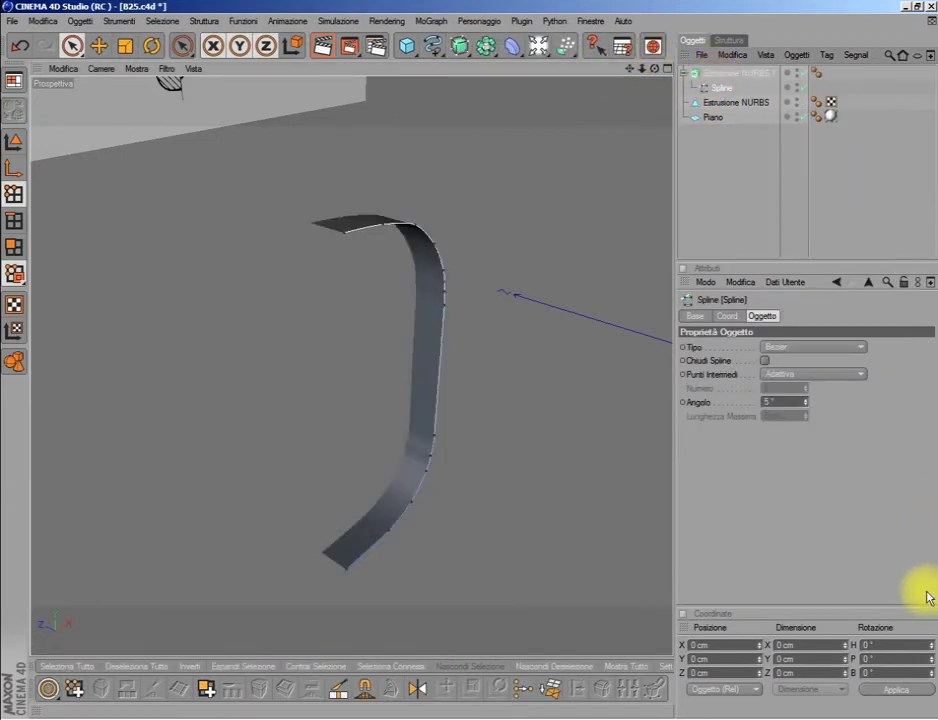
{"action": "key", "text": "c"}
{"action": "key", "text": "0"}
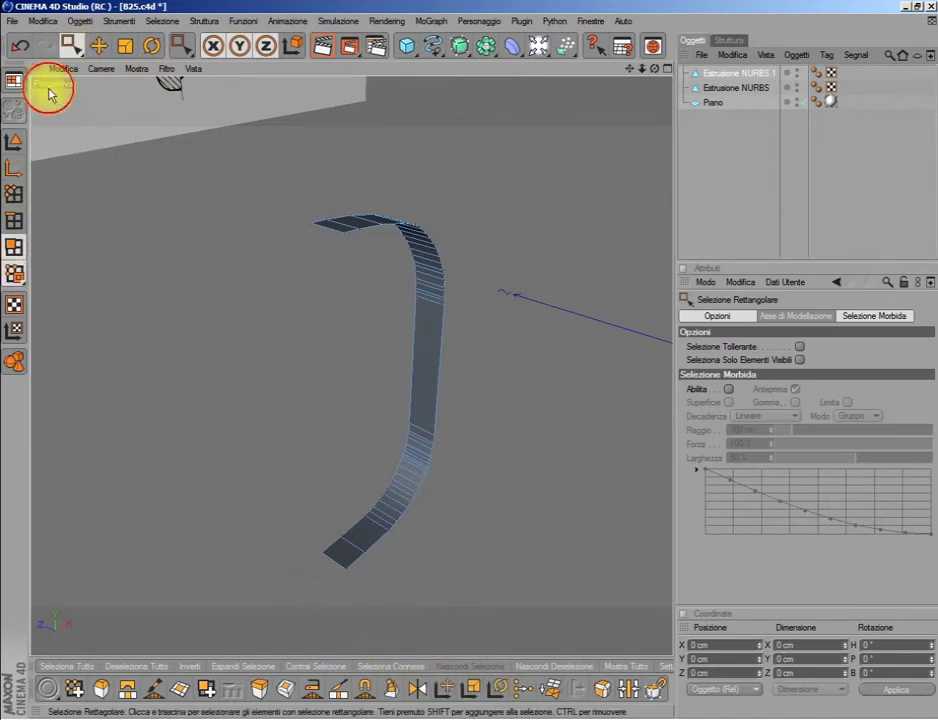
{"action": "left_click_drag", "start_coordinate": [111, 128], "coordinate": [436, 497]}
{"action": "left_click", "coordinate": [417, 689]}
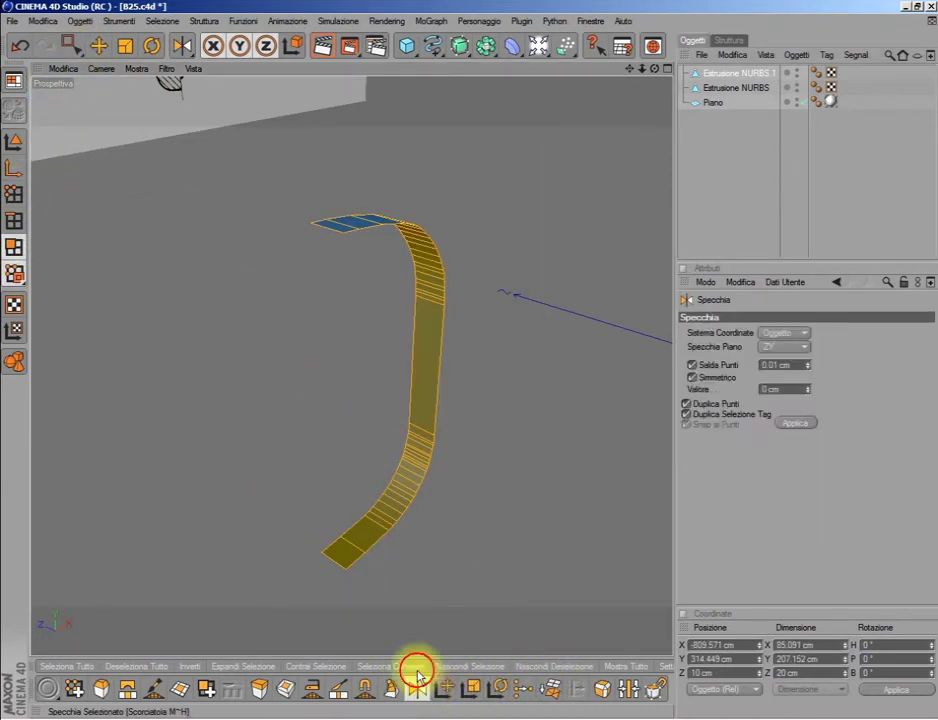
{"action": "left_click_drag", "start_coordinate": [331, 597], "coordinate": [335, 593]}
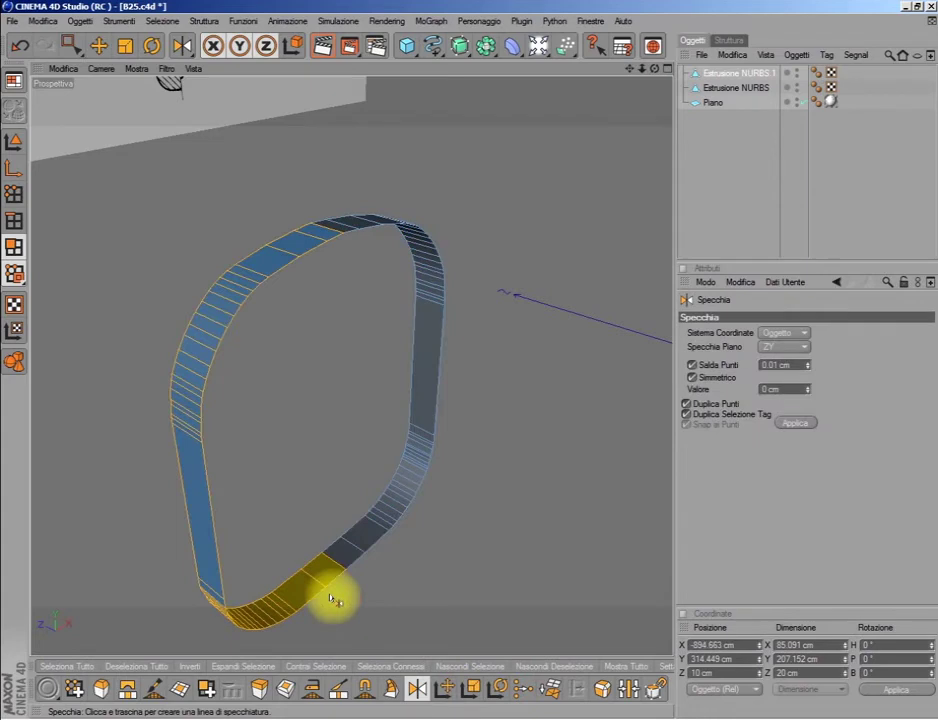
Select the ring's polygons and scale it to about half depth, 8.84 cm.
{"action": "left_click", "coordinate": [63, 46]}
{"action": "left_click_drag", "start_coordinate": [84, 94], "coordinate": [593, 700]}
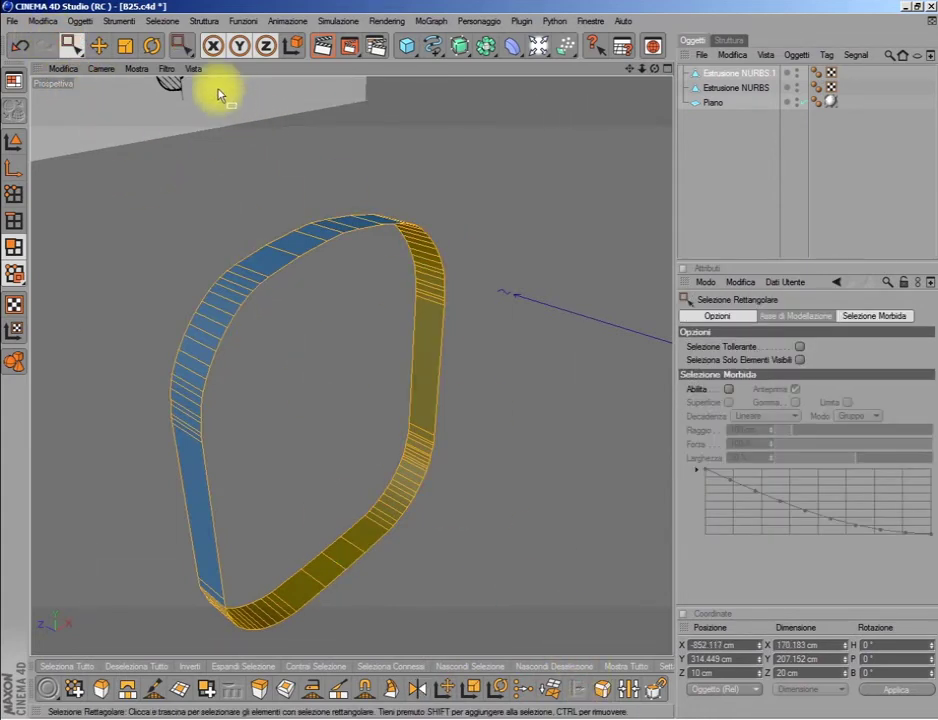
{"action": "left_click", "coordinate": [165, 68]}
{"action": "left_click", "coordinate": [228, 383]}
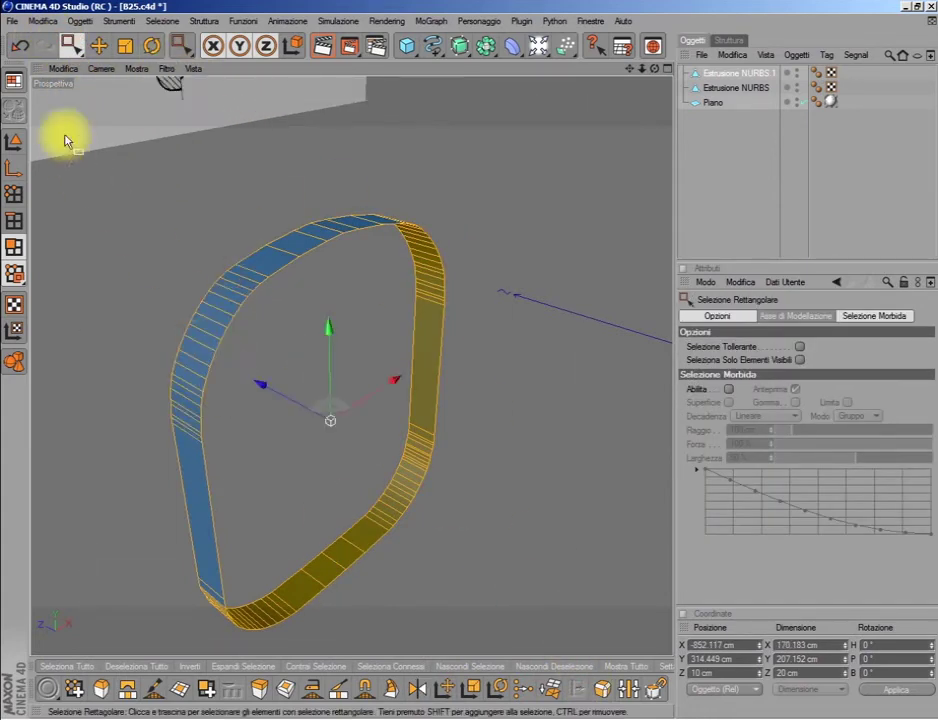
{"action": "left_click", "coordinate": [125, 46]}
{"action": "left_click_drag", "start_coordinate": [296, 402], "coordinate": [292, 399]}
Flip the ring's normals with Inverti Normali and extrude its faces at -1.8 cm offset.
{"action": "right_click", "coordinate": [425, 268]}
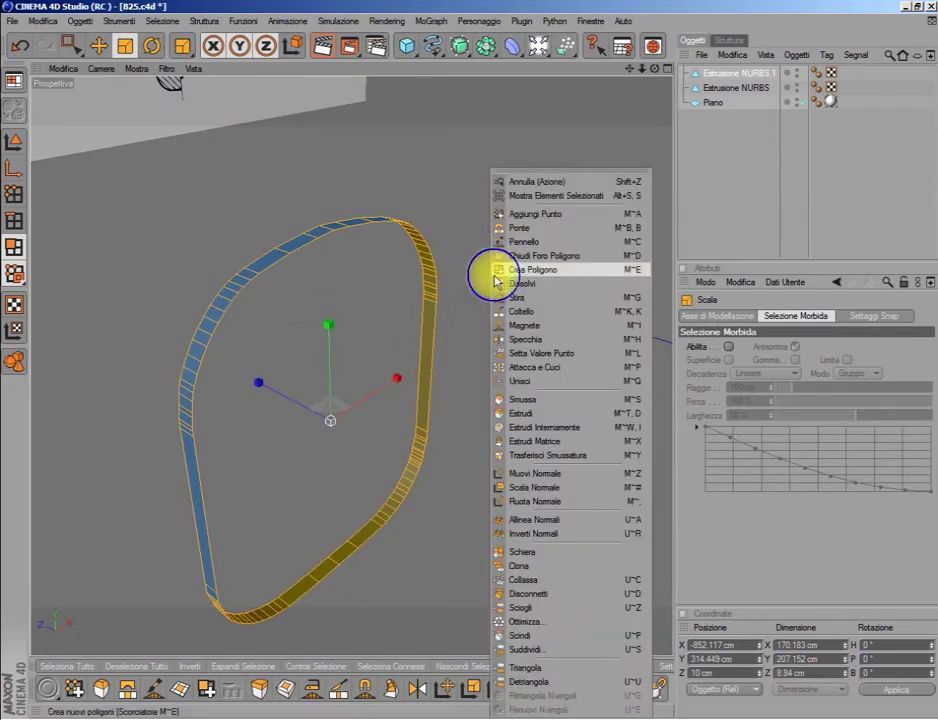
{"action": "left_click", "coordinate": [572, 536]}
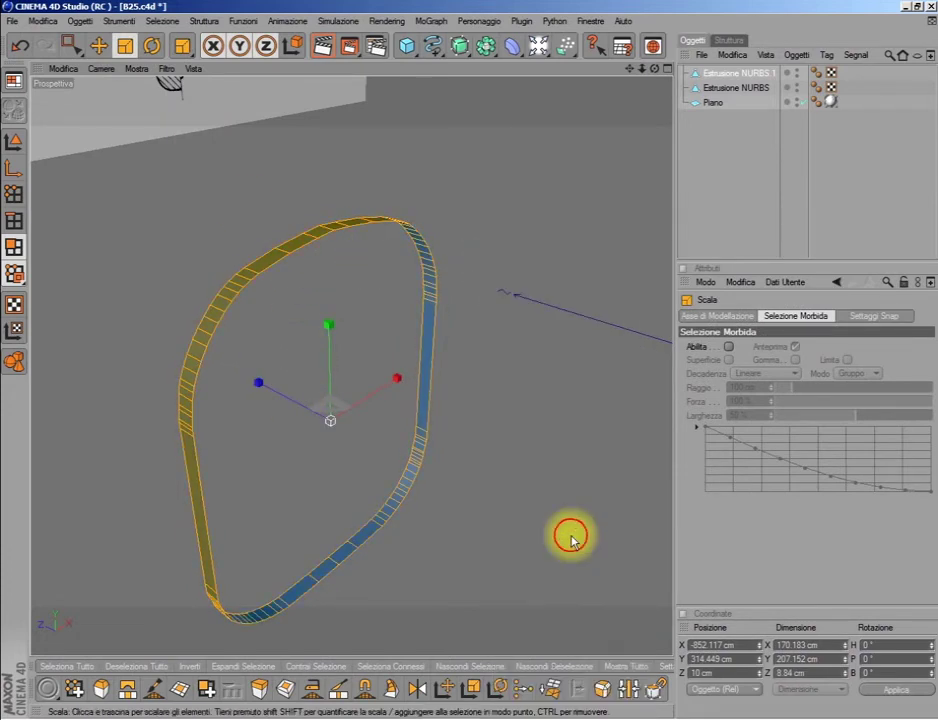
{"action": "left_click", "coordinate": [259, 688]}
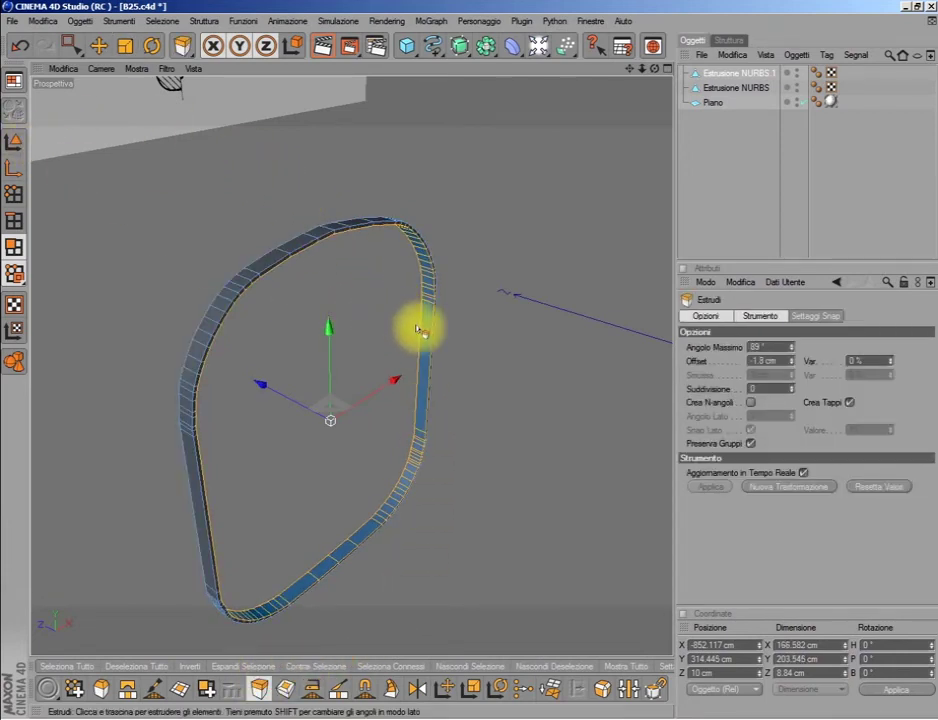
{"action": "left_click", "coordinate": [71, 45]}
{"action": "left_click_drag", "start_coordinate": [95, 141], "coordinate": [553, 658]}
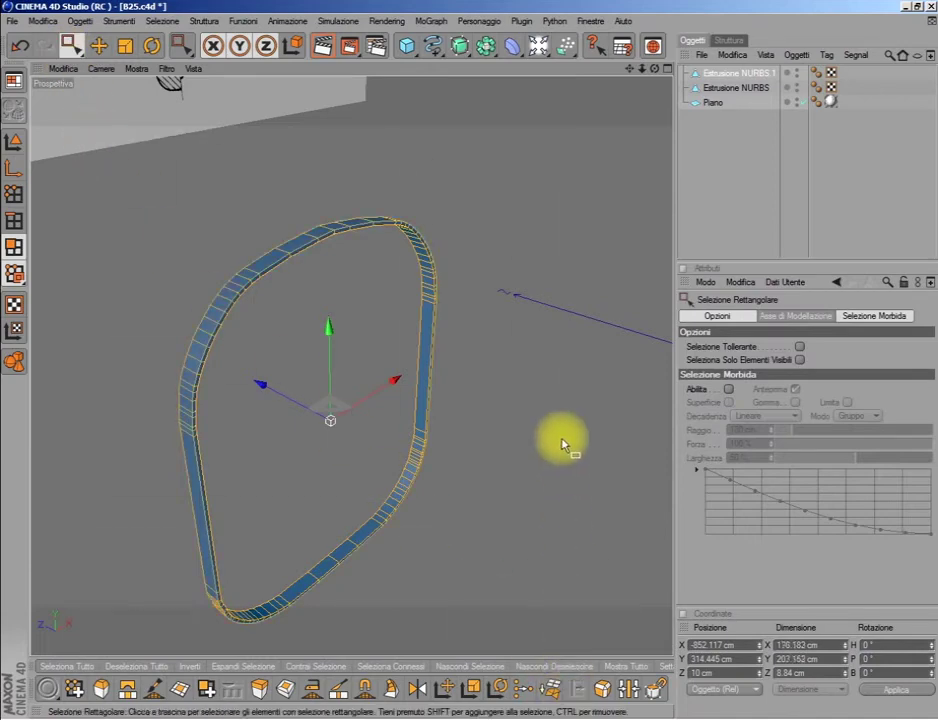
In the Top view, slide the ring onto the fuselage centreline.
{"action": "middle_click", "coordinate": [560, 424]}
{"action": "middle_click", "coordinate": [539, 492]}
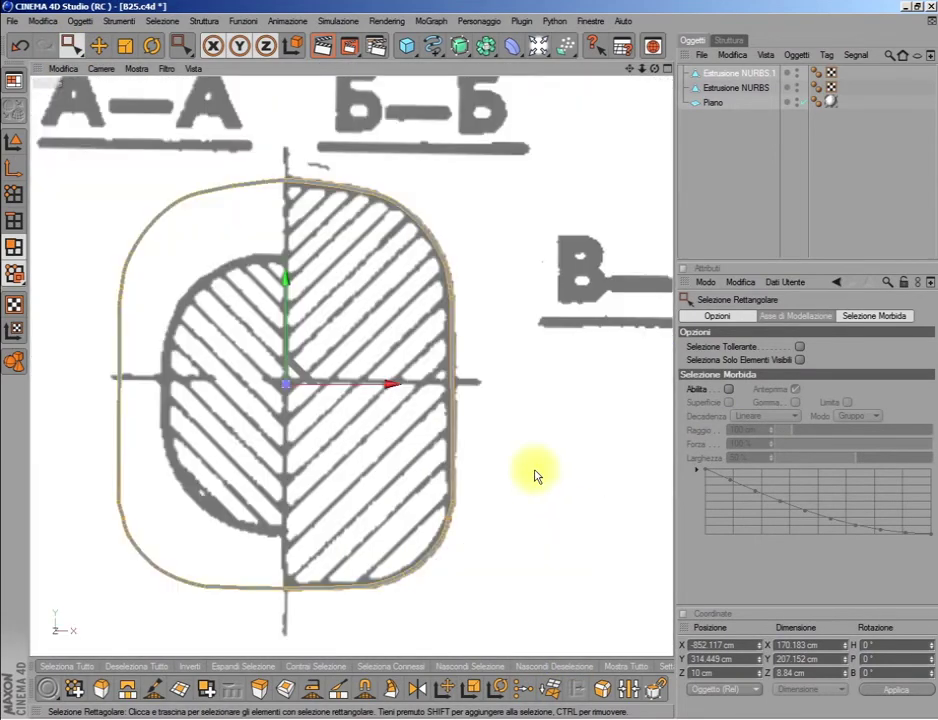
{"action": "middle_click", "coordinate": [534, 476]}
{"action": "middle_click", "coordinate": [534, 320]}
{"action": "scroll", "coordinate": [500, 260], "scroll_direction": "down", "scroll_amount": 2}
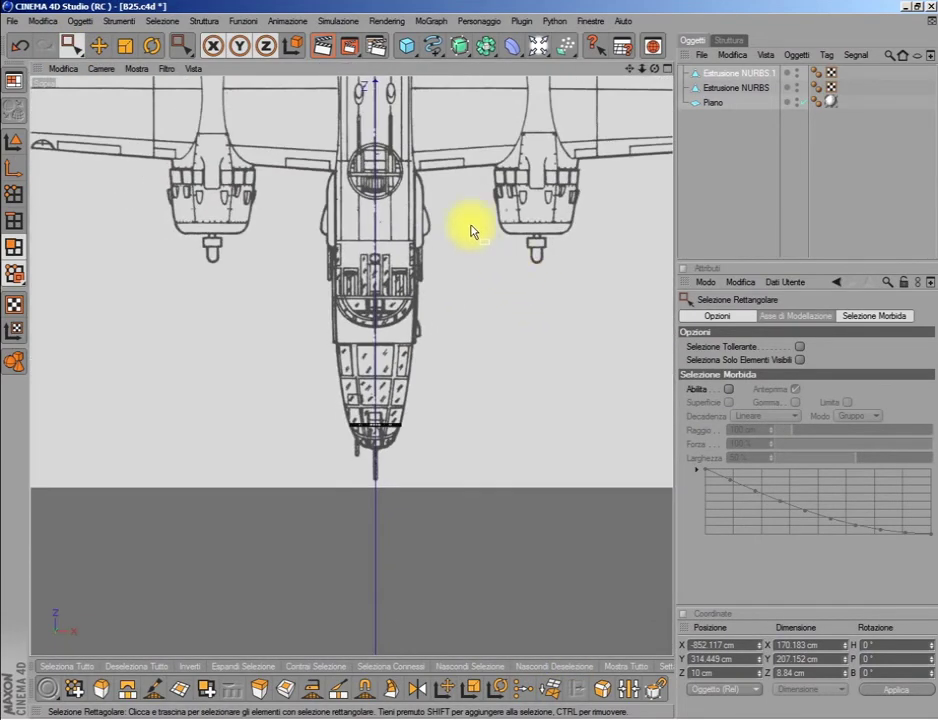
{"action": "scroll", "coordinate": [125, 98], "scroll_direction": "down", "scroll_amount": 1}
{"action": "left_click", "coordinate": [14, 141]}
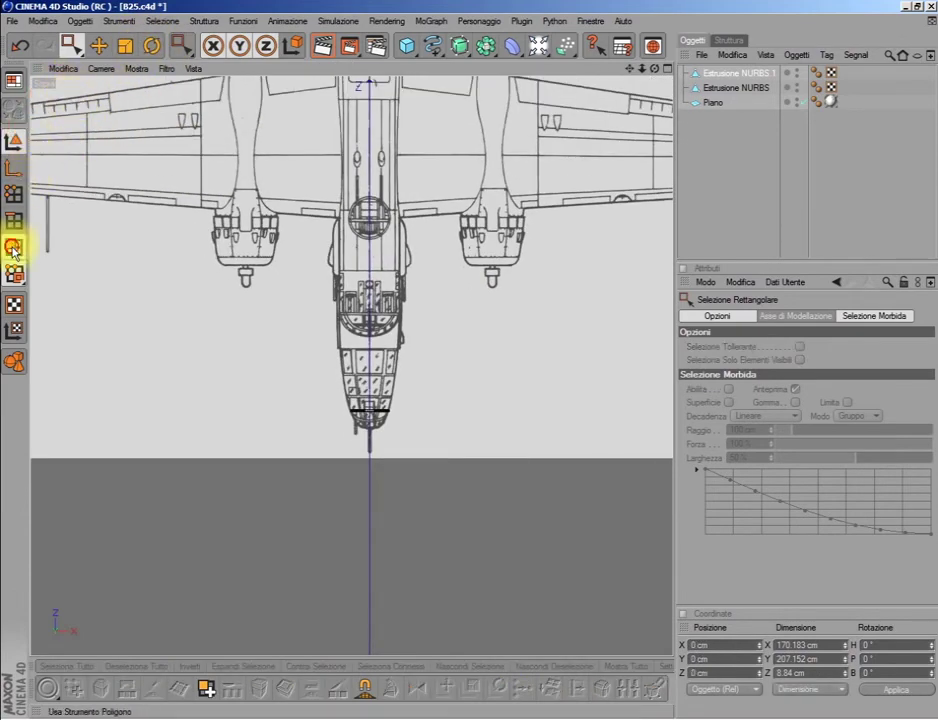
{"action": "left_click", "coordinate": [14, 247]}
{"action": "scroll", "coordinate": [155, 283], "scroll_direction": "down", "scroll_amount": 2}
{"action": "left_click", "coordinate": [98, 45]}
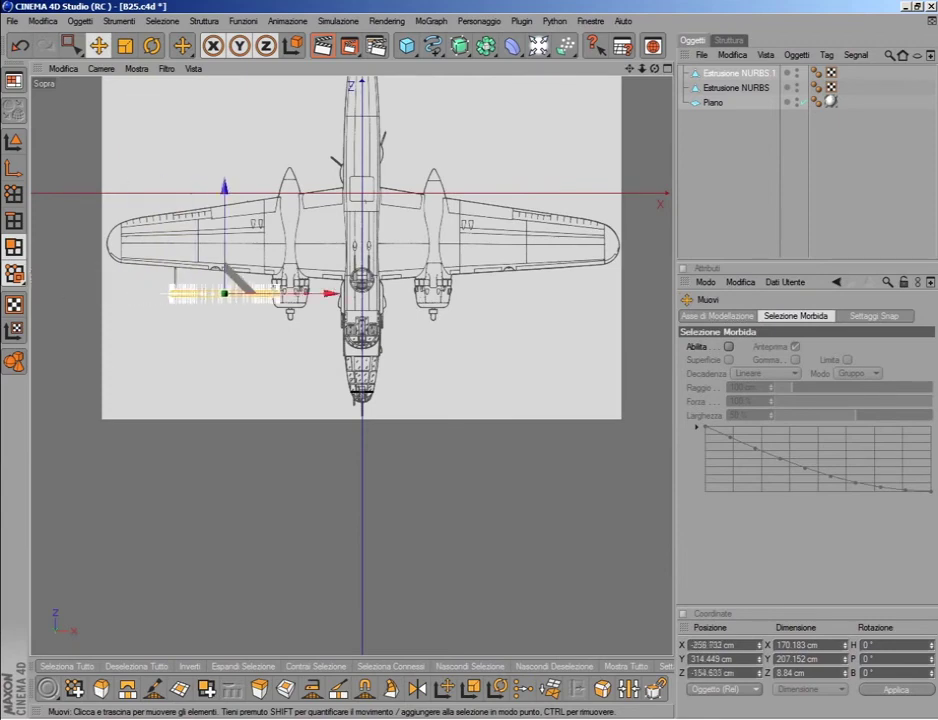
{"action": "left_click_drag", "start_coordinate": [225, 293], "coordinate": [360, 318]}
In the side view, move the ring down and along the fuselage to station Б (Y 4.625, Z -298.792 cm).
{"action": "middle_click", "coordinate": [227, 403]}
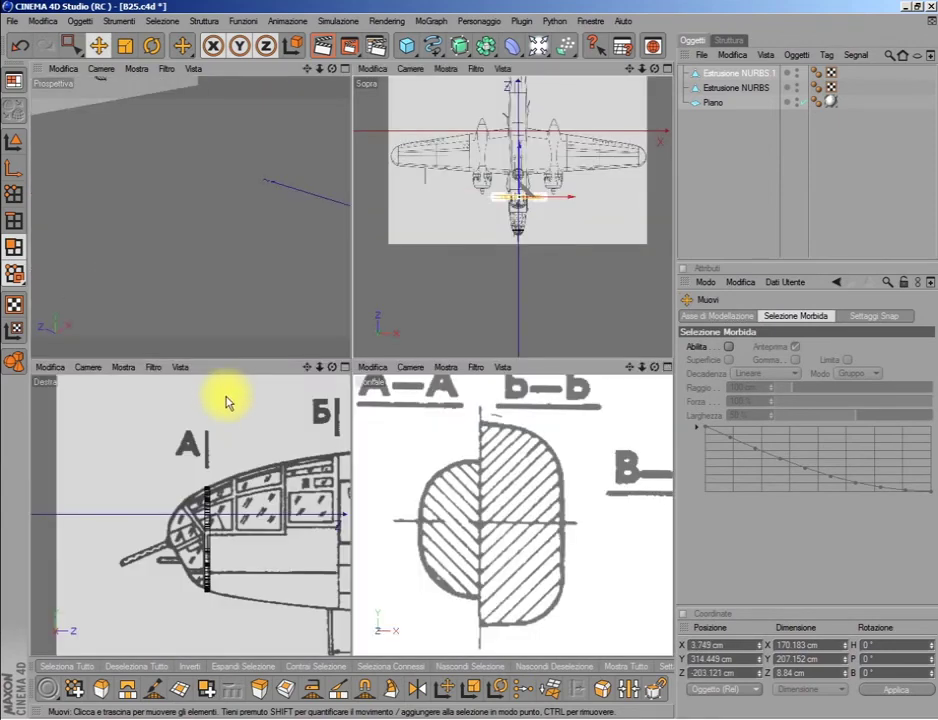
{"action": "middle_click", "coordinate": [227, 403]}
{"action": "scroll", "coordinate": [432, 295], "scroll_direction": "down", "scroll_amount": 4}
{"action": "scroll", "coordinate": [479, 195], "scroll_direction": "down", "scroll_amount": 2}
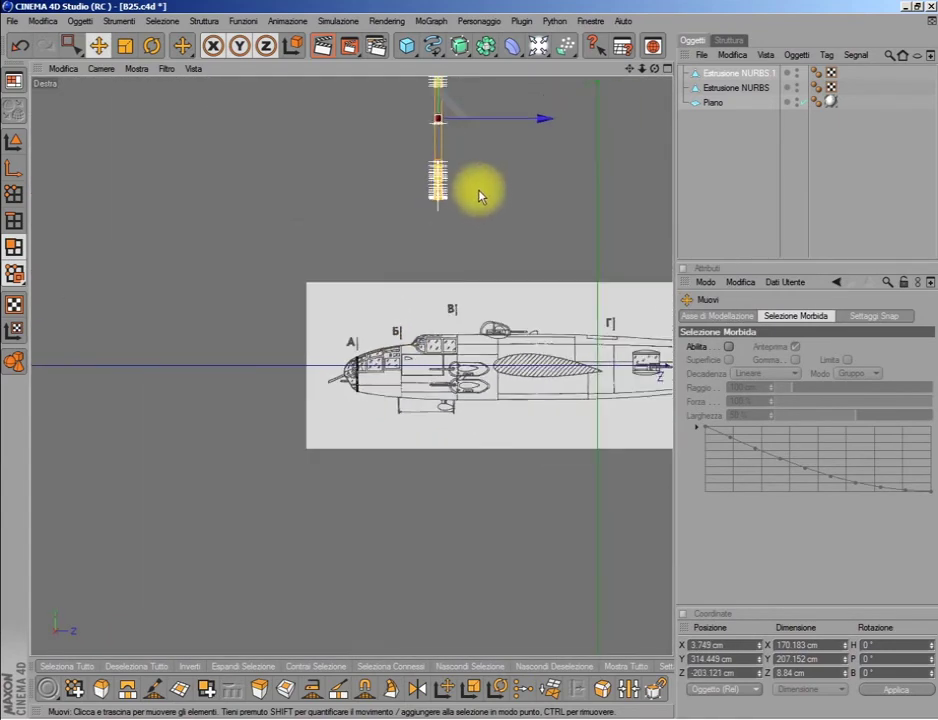
{"action": "left_click_drag", "start_coordinate": [438, 92], "coordinate": [437, 258]}
{"action": "scroll", "coordinate": [502, 314], "scroll_direction": "up", "scroll_amount": 3}
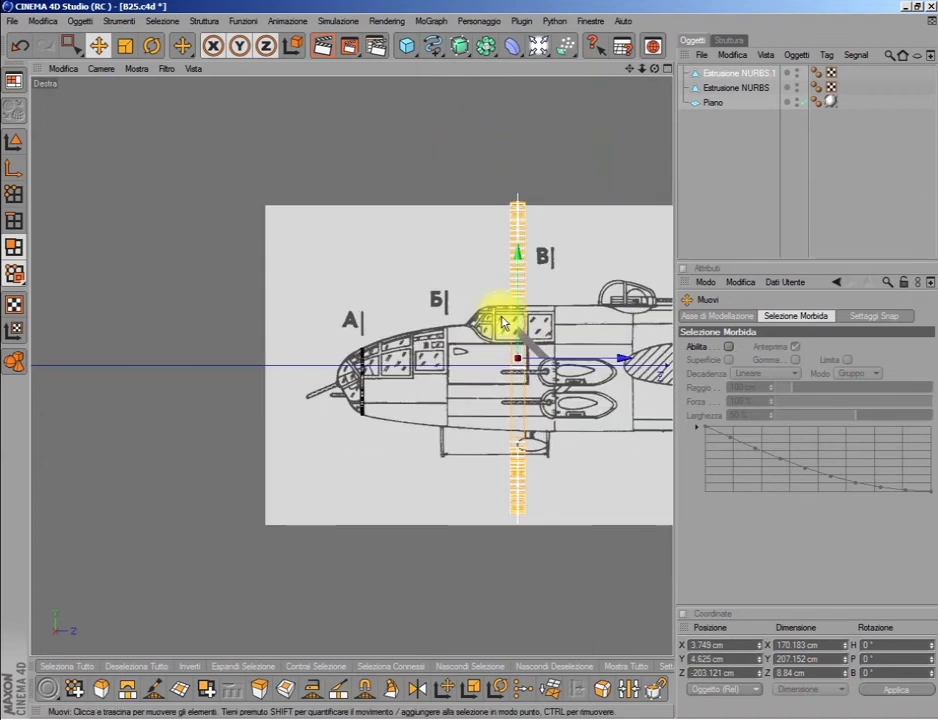
{"action": "left_click_drag", "start_coordinate": [565, 358], "coordinate": [500, 357]}
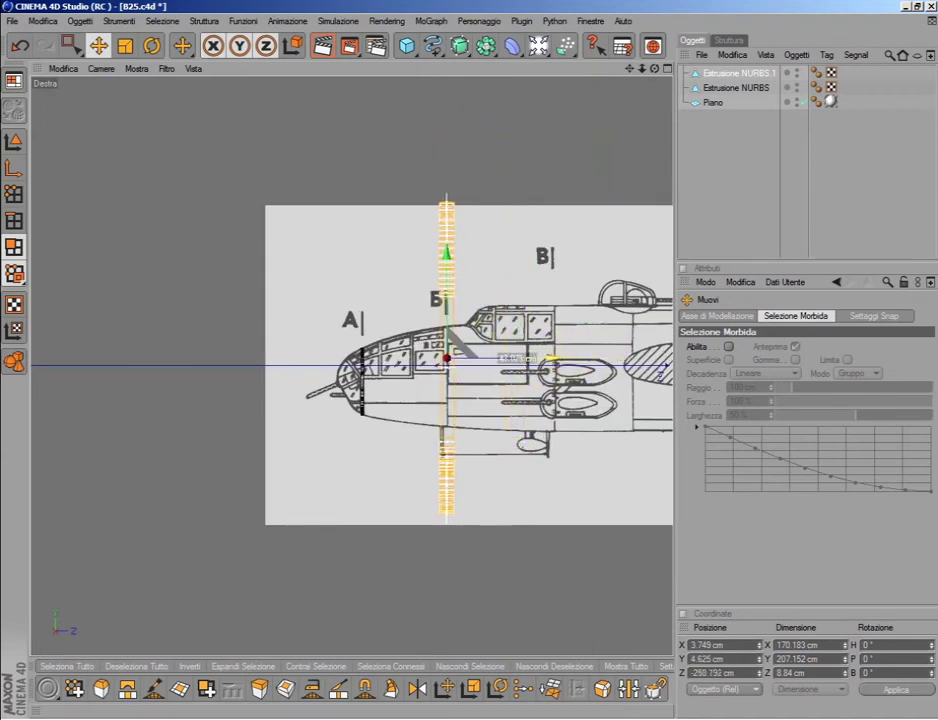
Shrink the ring and pan the side view toward station Б.
{"action": "left_click", "coordinate": [125, 45]}
{"action": "left_click_drag", "start_coordinate": [308, 120], "coordinate": [327, 318]}
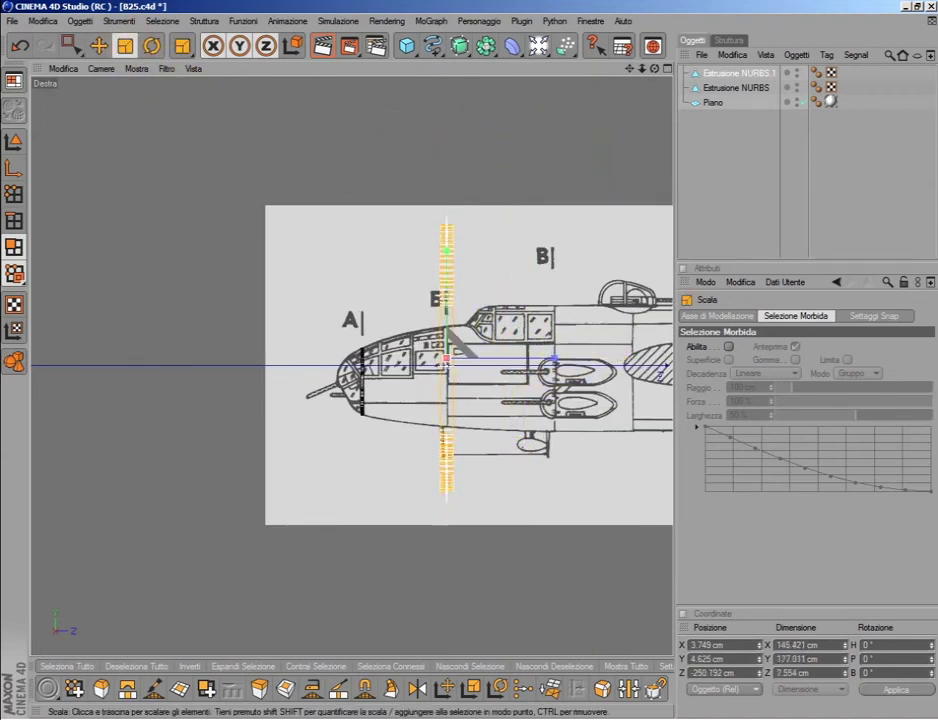
{"action": "scroll", "coordinate": [513, 230], "scroll_direction": "up", "scroll_amount": 3}
{"action": "scroll", "coordinate": [513, 230], "scroll_direction": "up", "scroll_amount": 1}
{"action": "left_click_drag", "start_coordinate": [629, 68], "coordinate": [557, 158]}
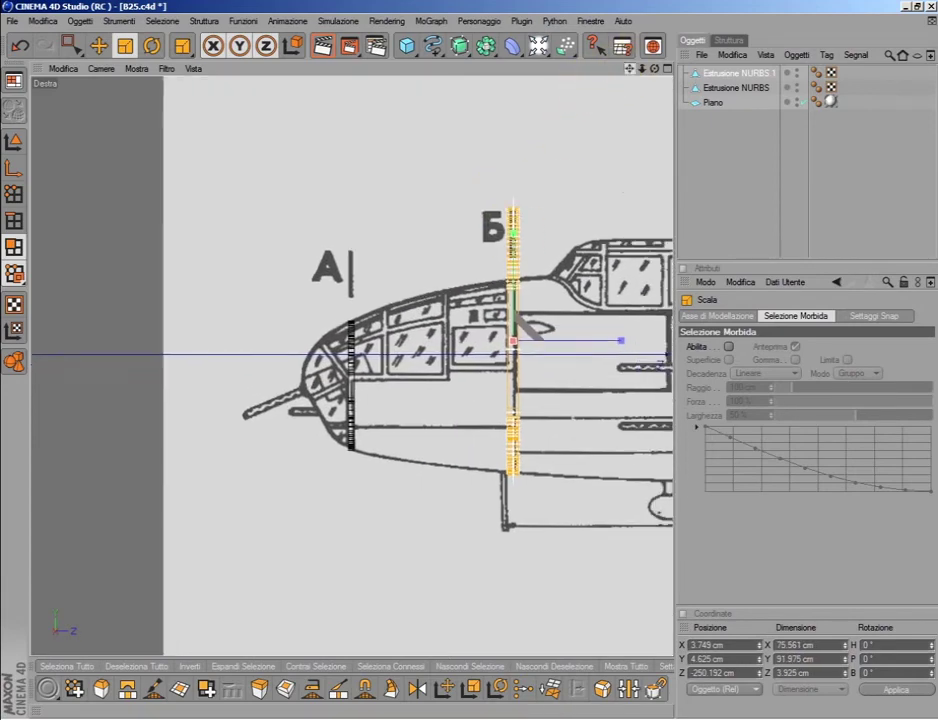
{"action": "scroll", "coordinate": [557, 158], "scroll_direction": "up", "scroll_amount": 1}
Lower and rescale the ring to about 55.26 × 67.27 cm at Y -7.457, Z -250.575 cm.
{"action": "left_click", "coordinate": [98, 45]}
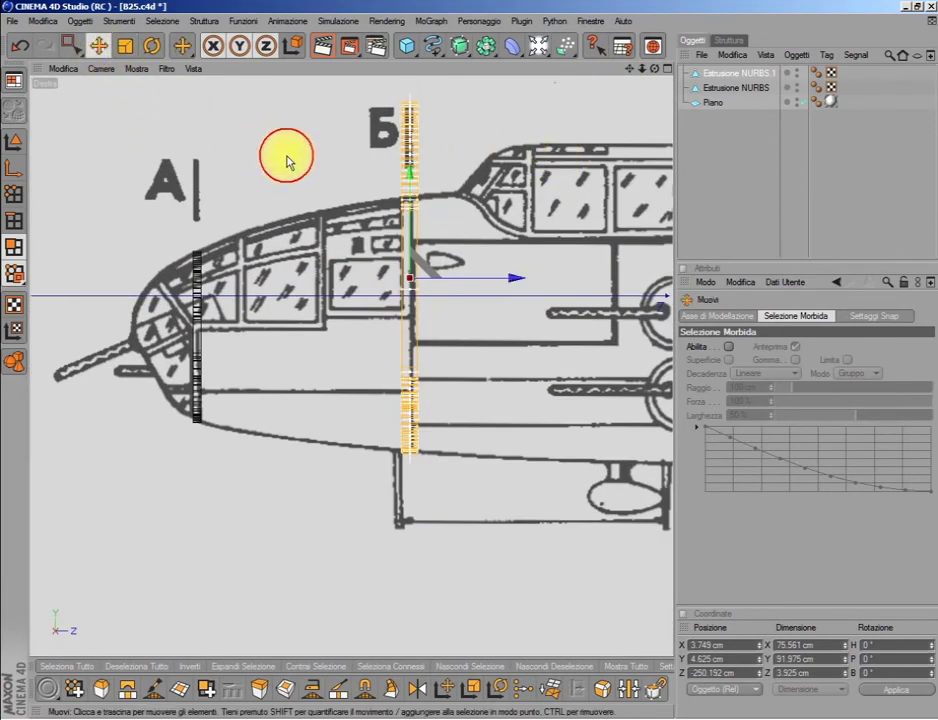
{"action": "left_click_drag", "start_coordinate": [412, 200], "coordinate": [412, 252]}
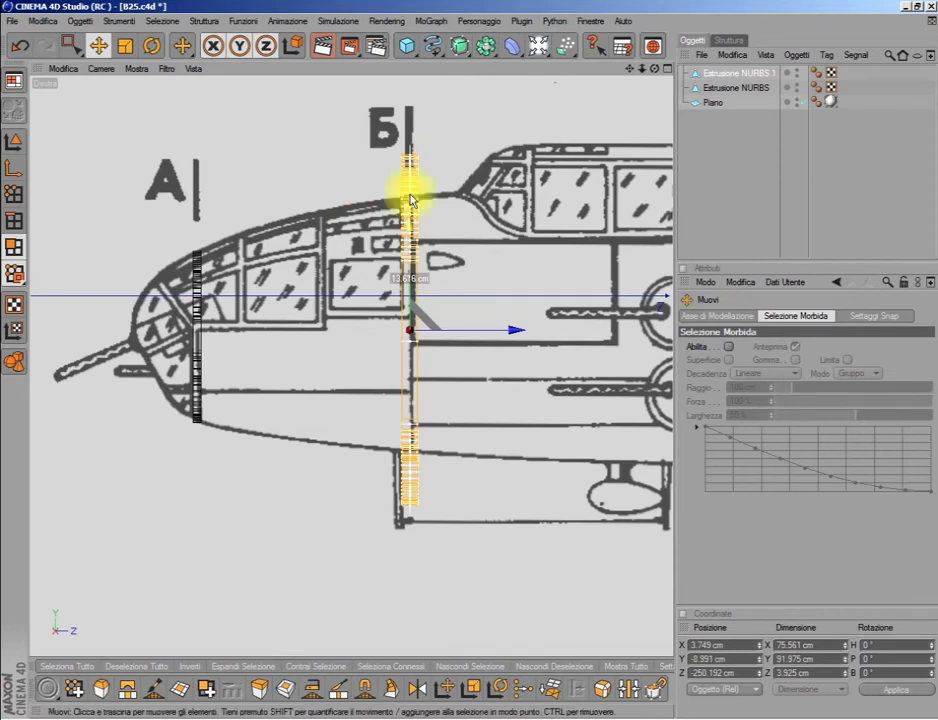
{"action": "left_click", "coordinate": [125, 45]}
{"action": "left_click", "coordinate": [126, 50]}
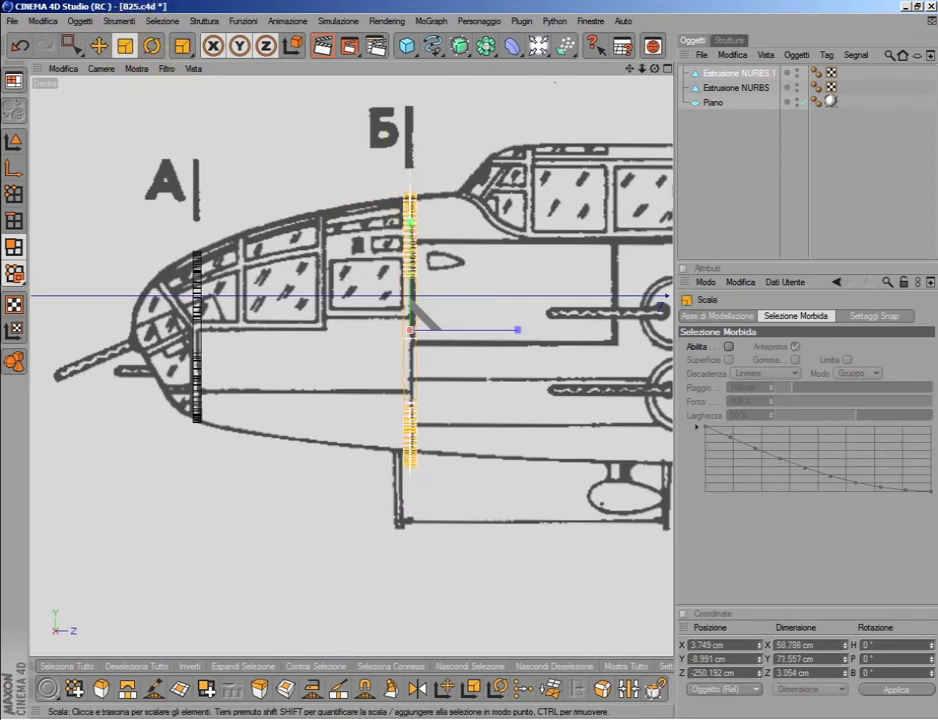
{"action": "left_click", "coordinate": [98, 45]}
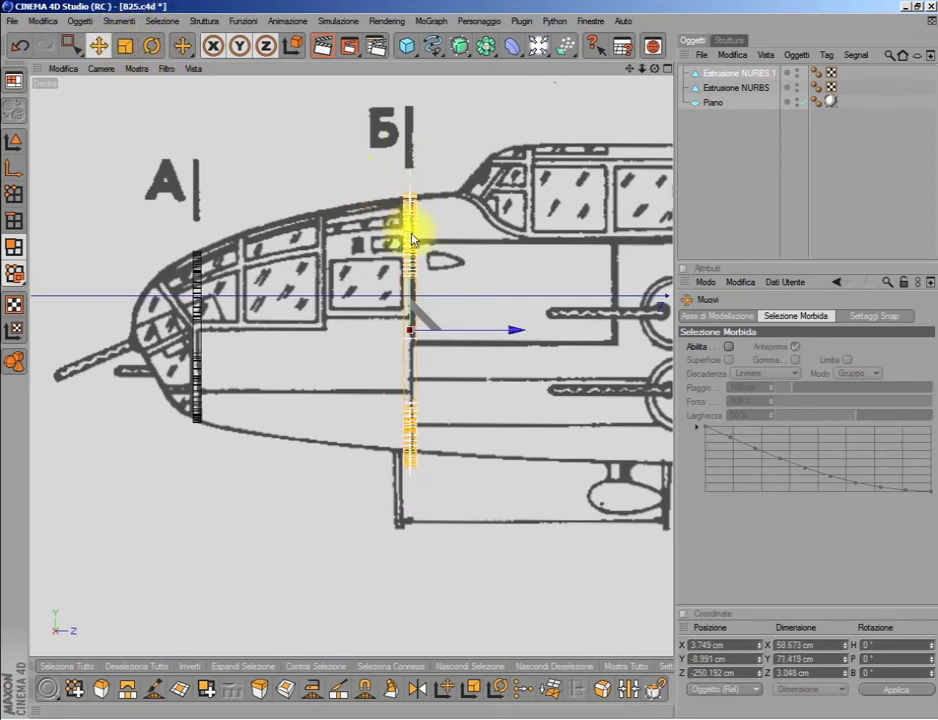
{"action": "left_click_drag", "start_coordinate": [410, 328], "coordinate": [440, 251]}
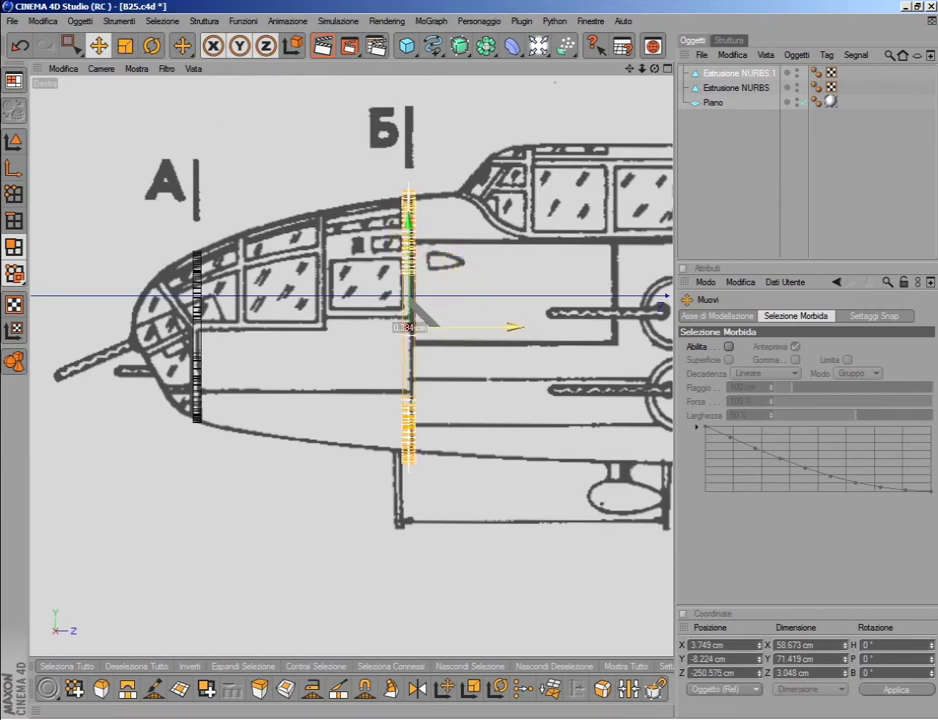
{"action": "left_click", "coordinate": [125, 45]}
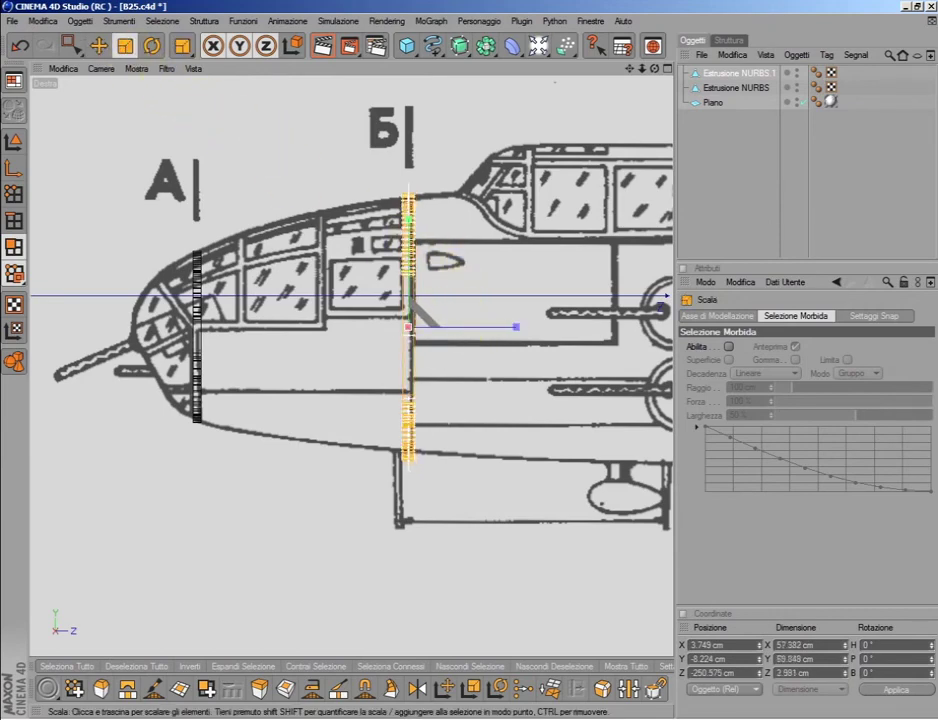
{"action": "left_click", "coordinate": [98, 45]}
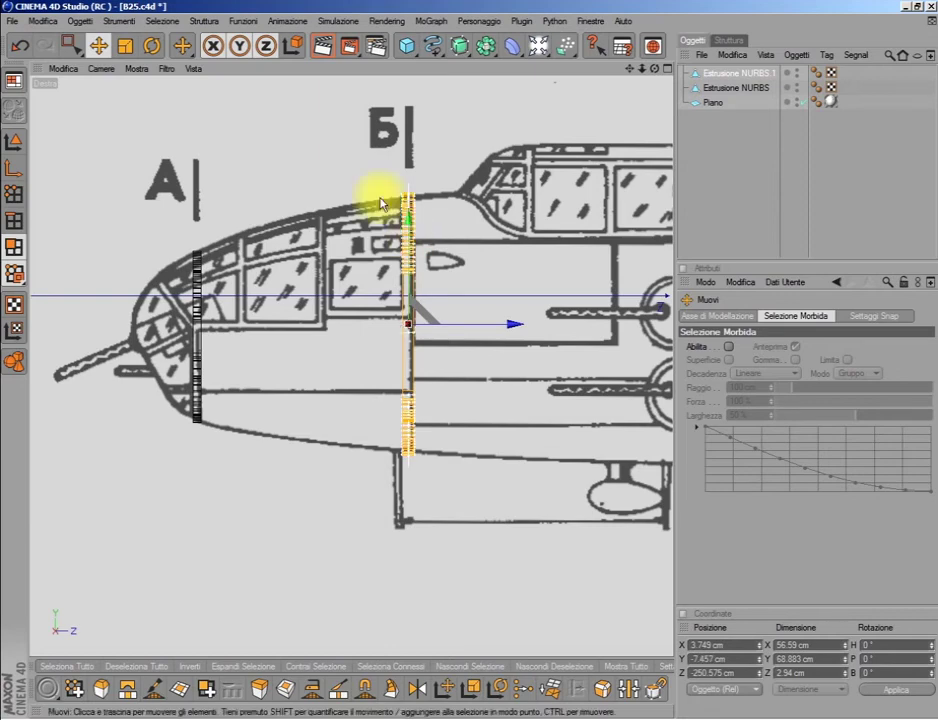
{"action": "left_click", "coordinate": [125, 45]}
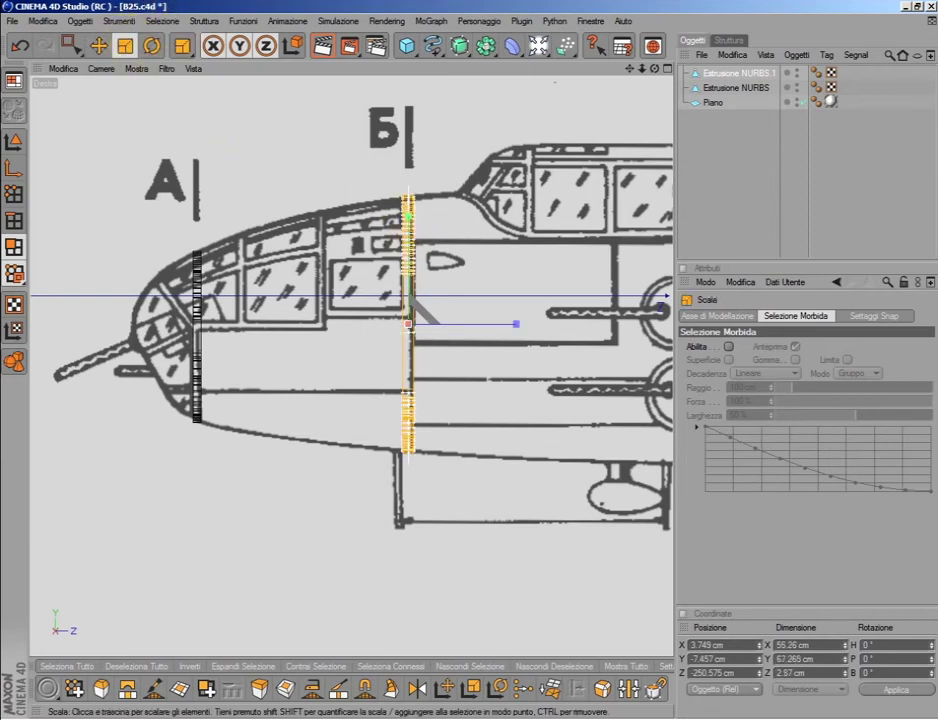
In the maximised Top view, set the ring's Position X to 0 to centre it.
{"action": "middle_click", "coordinate": [287, 194]}
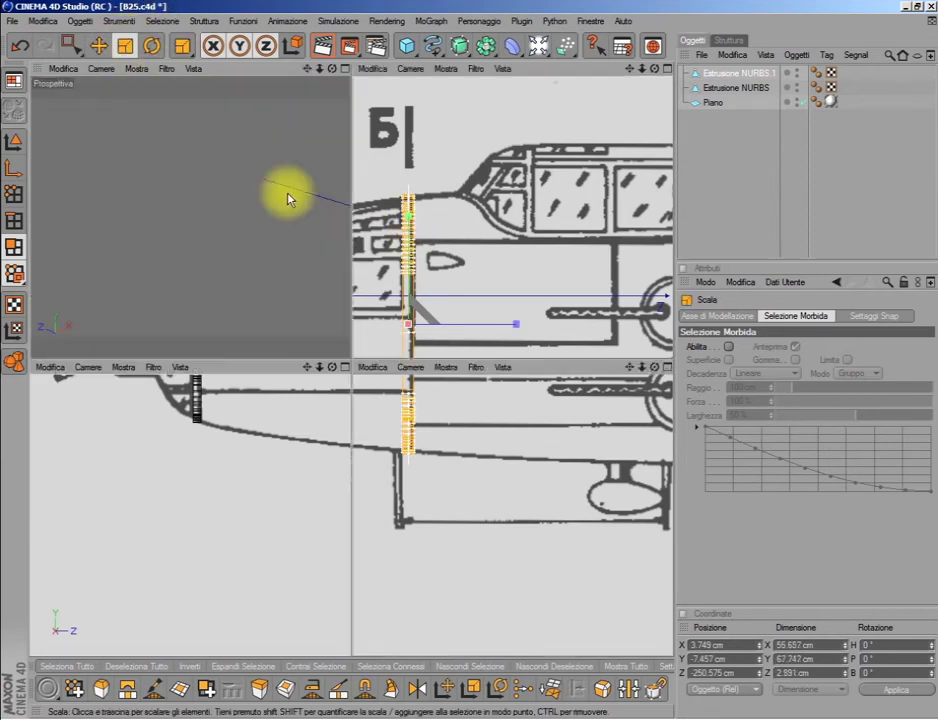
{"action": "middle_click", "coordinate": [465, 224]}
{"action": "scroll", "coordinate": [470, 230], "scroll_direction": "up", "scroll_amount": 3}
{"action": "scroll", "coordinate": [500, 260], "scroll_direction": "up", "scroll_amount": 3}
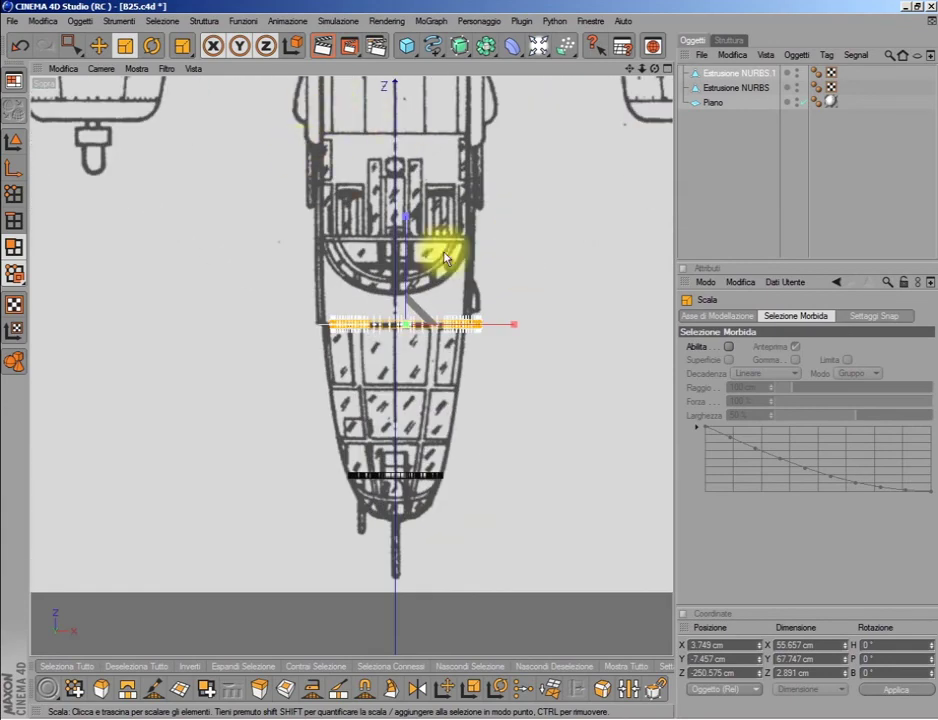
{"action": "scroll", "coordinate": [468, 230], "scroll_direction": "up", "scroll_amount": 2}
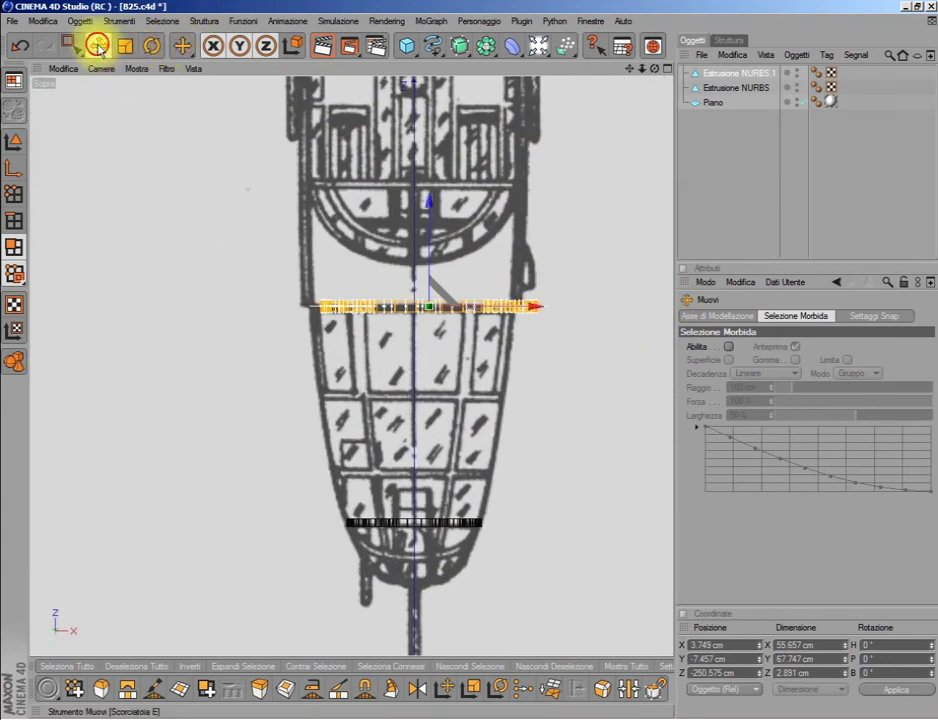
{"action": "left_click", "coordinate": [724, 646]}
{"action": "type", "text": "0"}
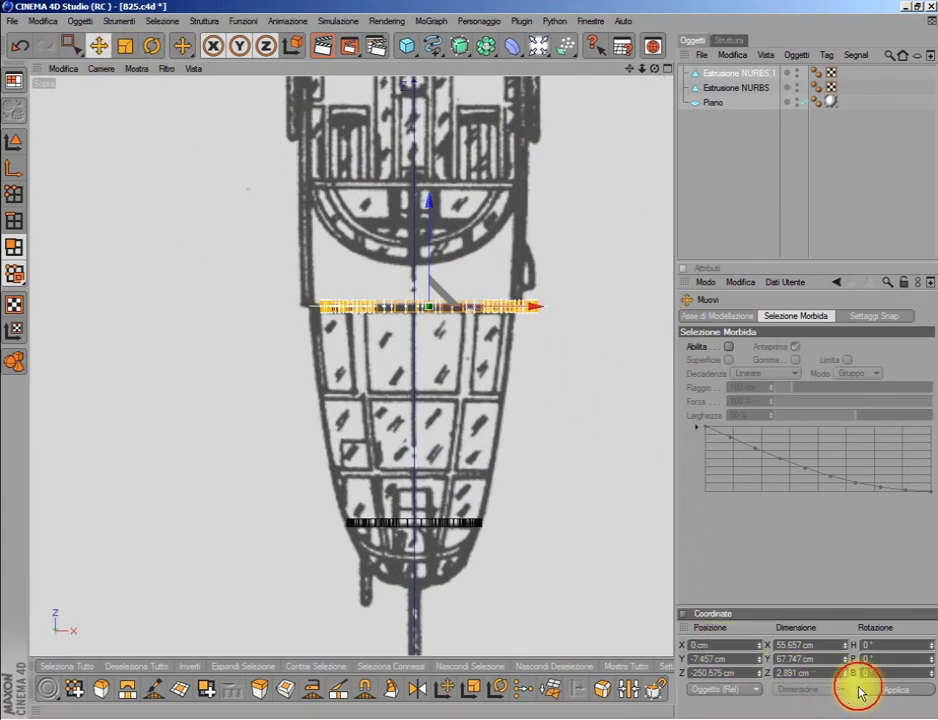
{"action": "left_click", "coordinate": [864, 690]}
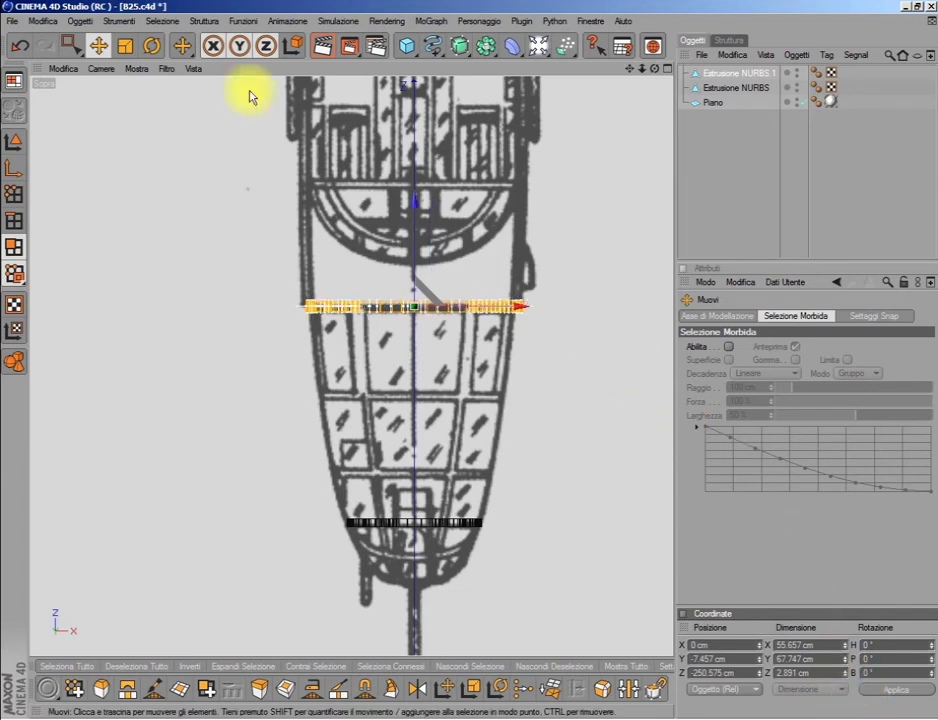
Scale the ring along X to the 51.9 cm fuselage width at station Б.
{"action": "left_click", "coordinate": [125, 45]}
{"action": "scroll", "coordinate": [548, 310], "scroll_direction": "up", "scroll_amount": 3}
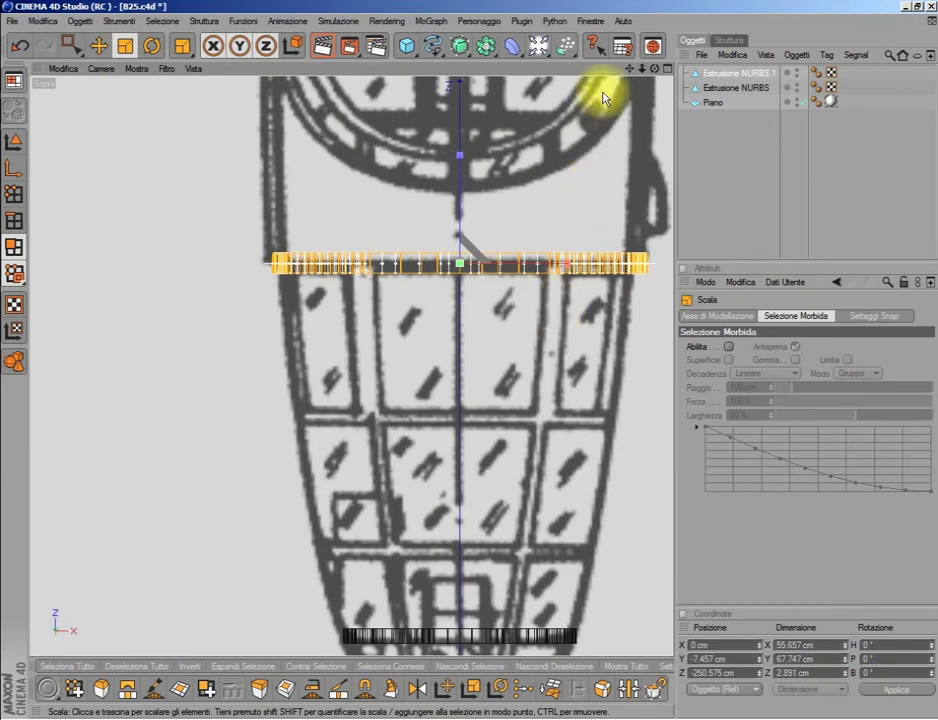
{"action": "left_click_drag", "start_coordinate": [630, 68], "coordinate": [586, 193]}
{"action": "scroll", "coordinate": [540, 205], "scroll_direction": "up", "scroll_amount": 2}
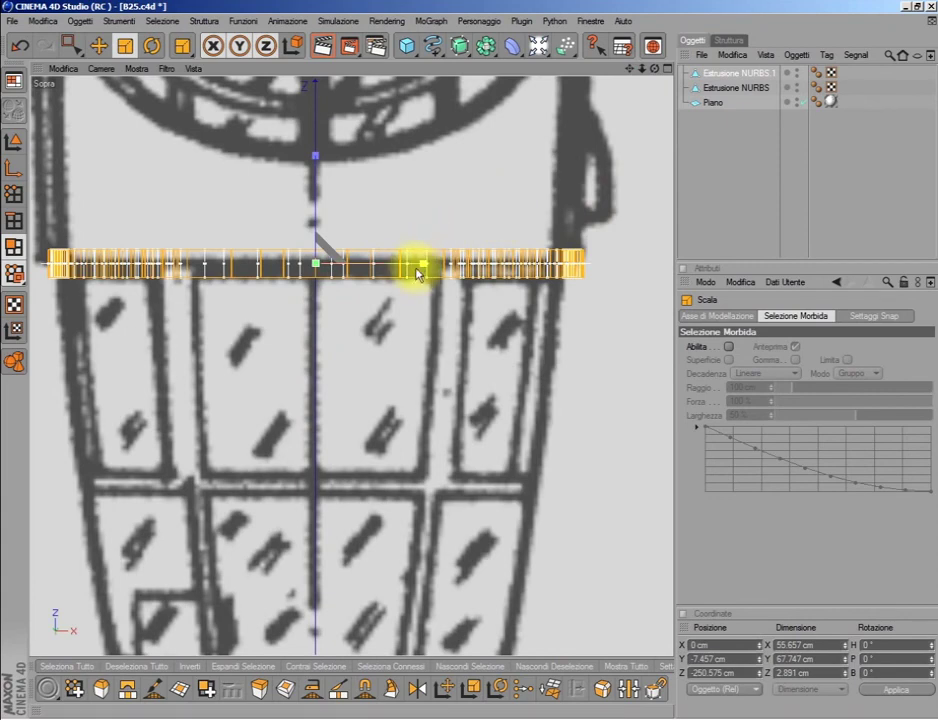
{"action": "left_click_drag", "start_coordinate": [418, 272], "coordinate": [410, 266]}
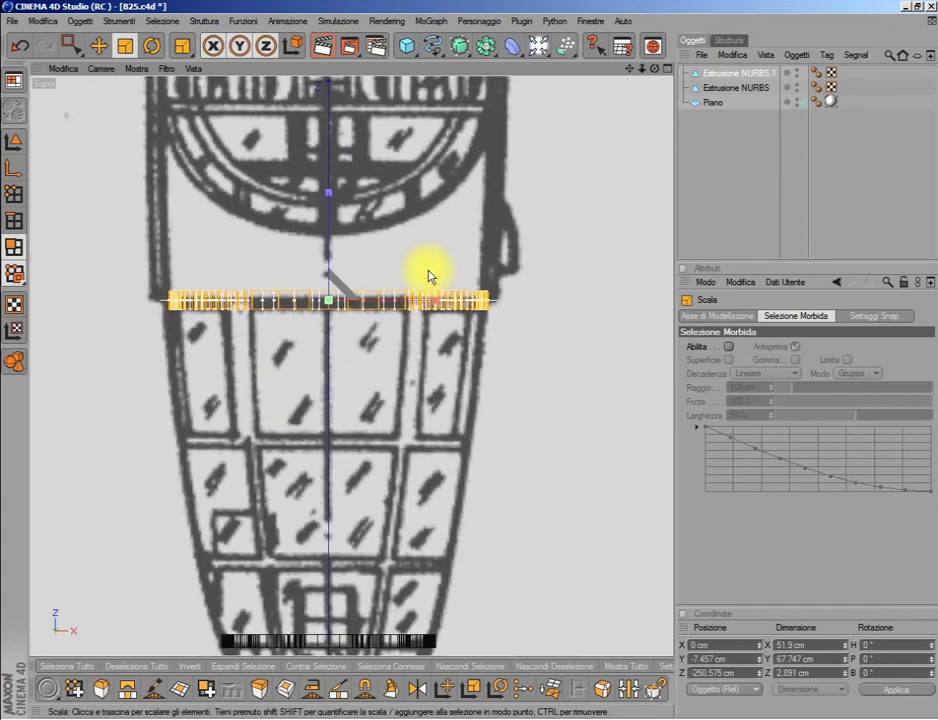
{"action": "middle_click", "coordinate": [429, 270]}
{"action": "middle_click", "coordinate": [287, 251]}
Frame both rings in Perspective and switch to Model mode with the Move tool.
{"action": "left_click_drag", "start_coordinate": [441, 272], "coordinate": [568, 204], "text": "alt"}
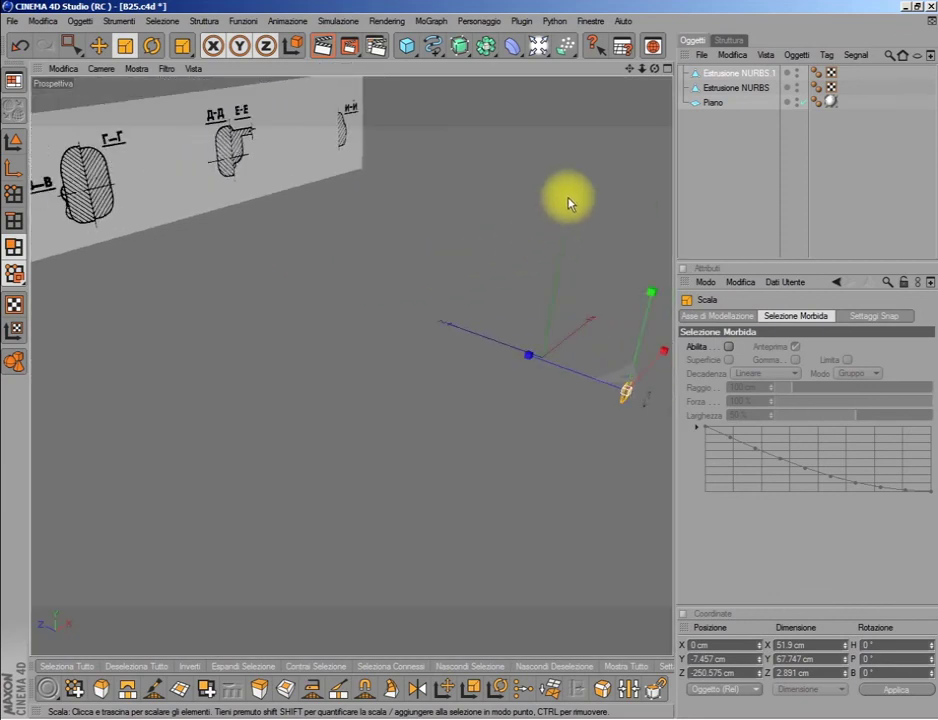
{"action": "left_click_drag", "start_coordinate": [631, 80], "coordinate": [601, 176], "text": "alt"}
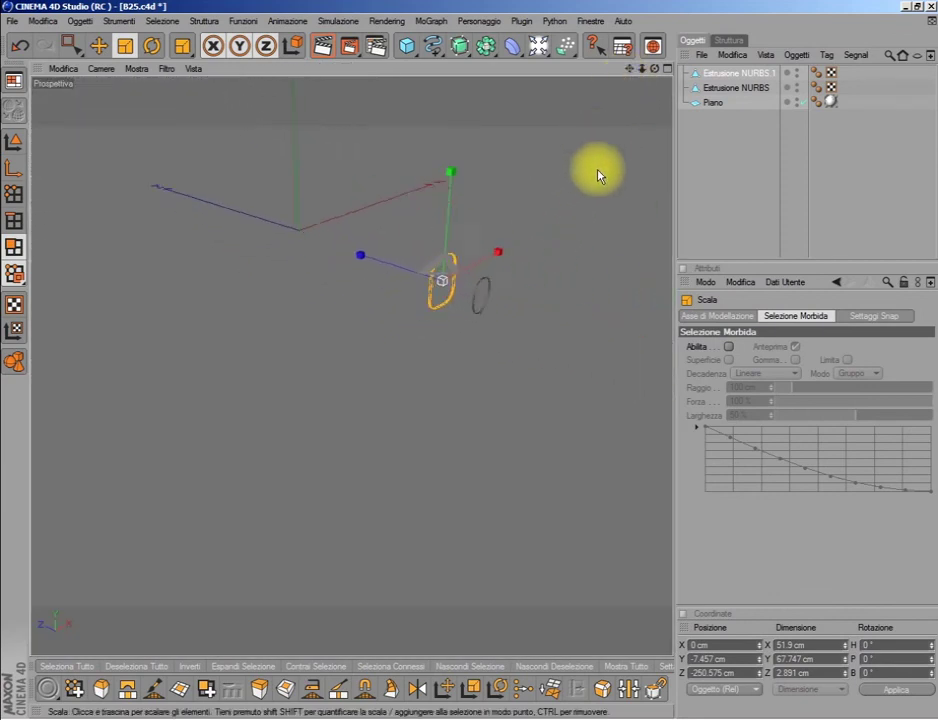
{"action": "left_click_drag", "start_coordinate": [629, 68], "coordinate": [310, 61]}
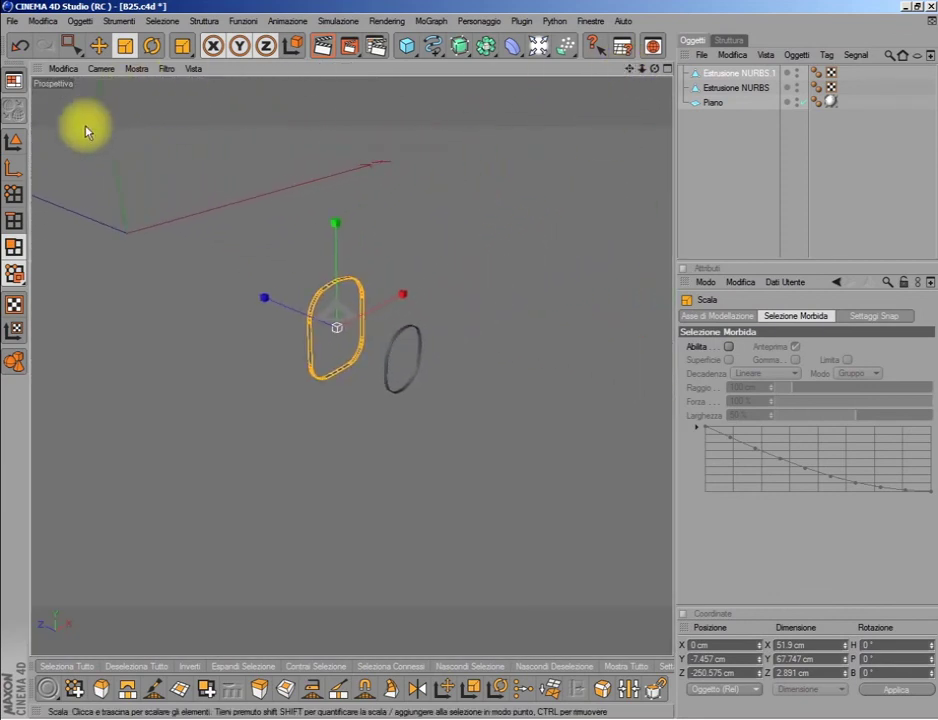
{"action": "left_click", "coordinate": [14, 147]}
{"action": "left_click", "coordinate": [98, 45]}
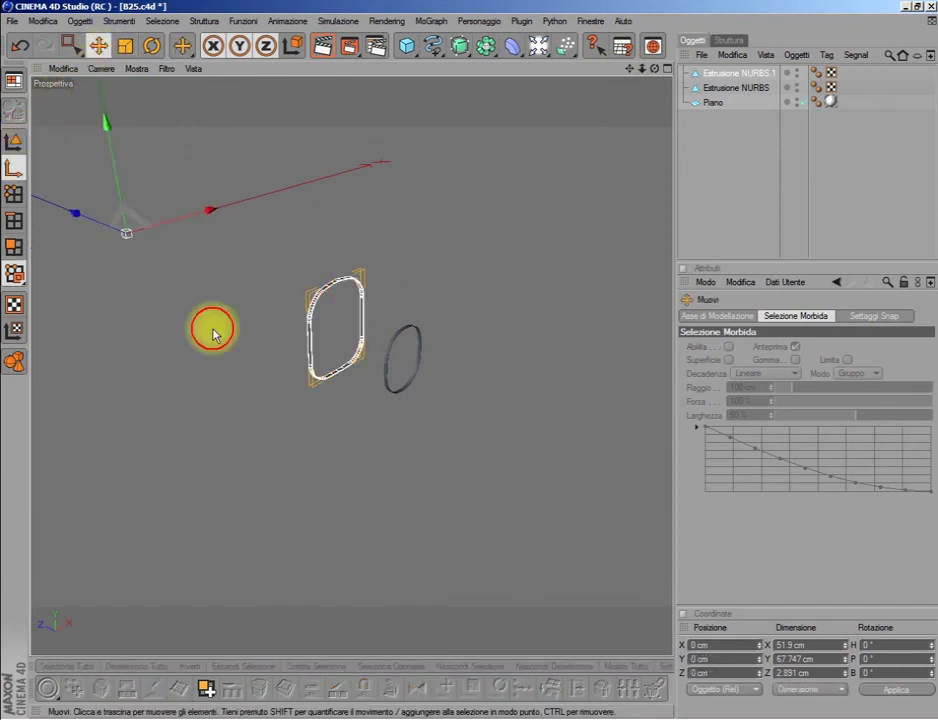
Inspect the resized ring beside the original in the side and perspective views.
{"action": "scroll", "coordinate": [509, 412], "scroll_direction": "down", "scroll_amount": 1}
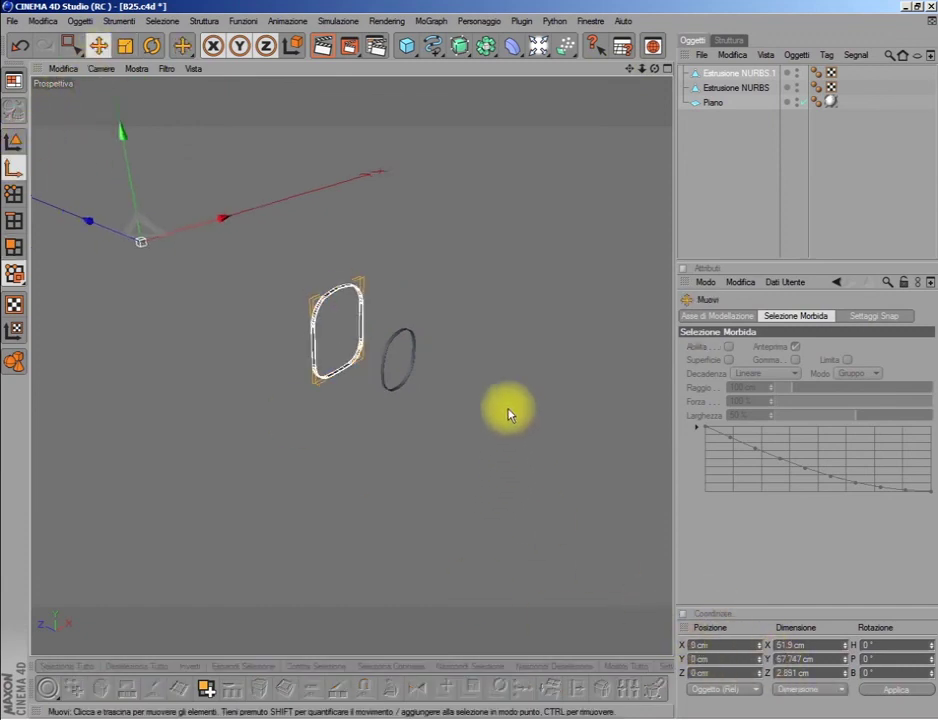
{"action": "scroll", "coordinate": [600, 260], "scroll_direction": "down", "scroll_amount": 3}
{"action": "mouse_move", "coordinate": [654, 70]}
{"action": "left_mouse_down"}
{"action": "mouse_move", "coordinate": [113, 258]}
{"action": "mouse_move", "coordinate": [128, 248]}
{"action": "mouse_move", "coordinate": [178, 293]}
{"action": "left_mouse_up"}
{"action": "middle_click", "coordinate": [178, 293]}
{"action": "middle_click", "coordinate": [304, 471]}
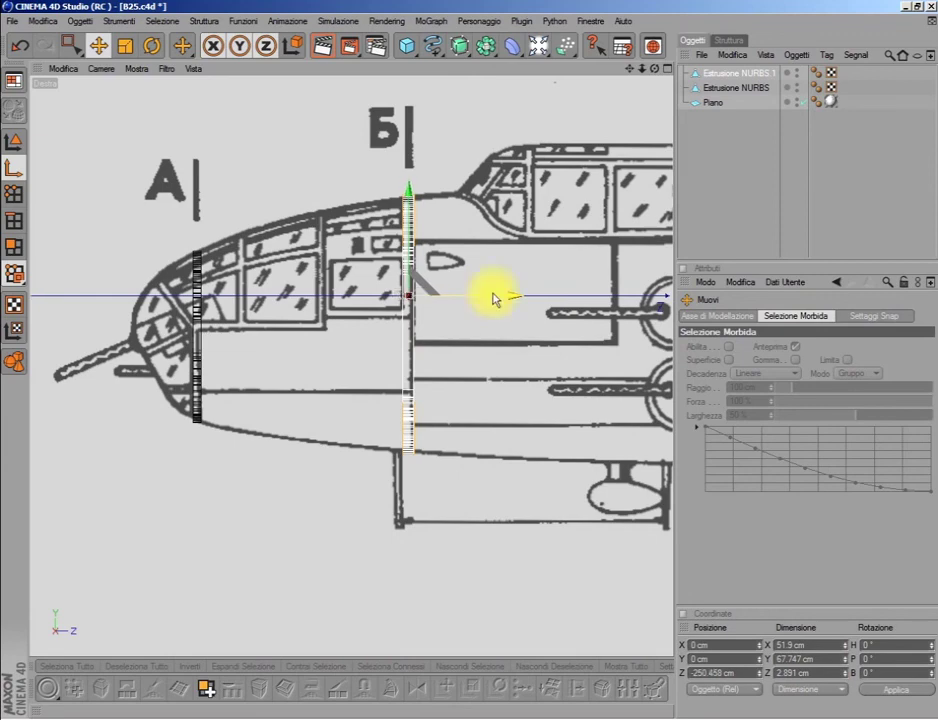
{"action": "middle_click", "coordinate": [400, 255]}
{"action": "middle_click", "coordinate": [324, 226]}
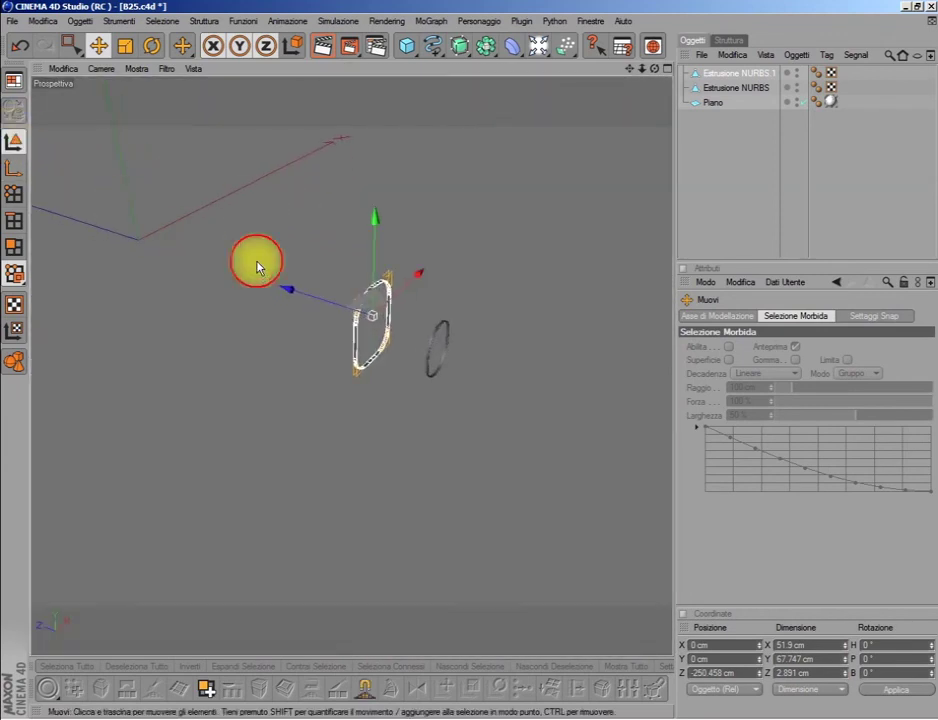
{"action": "left_click_drag", "start_coordinate": [256, 266], "coordinate": [300, 104], "text": "alt"}
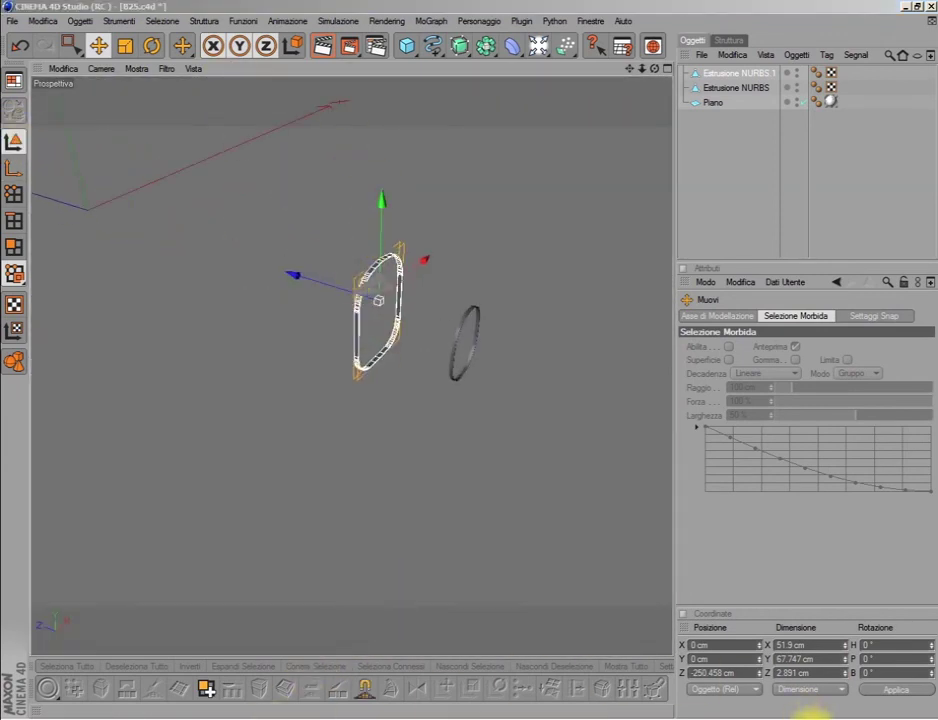